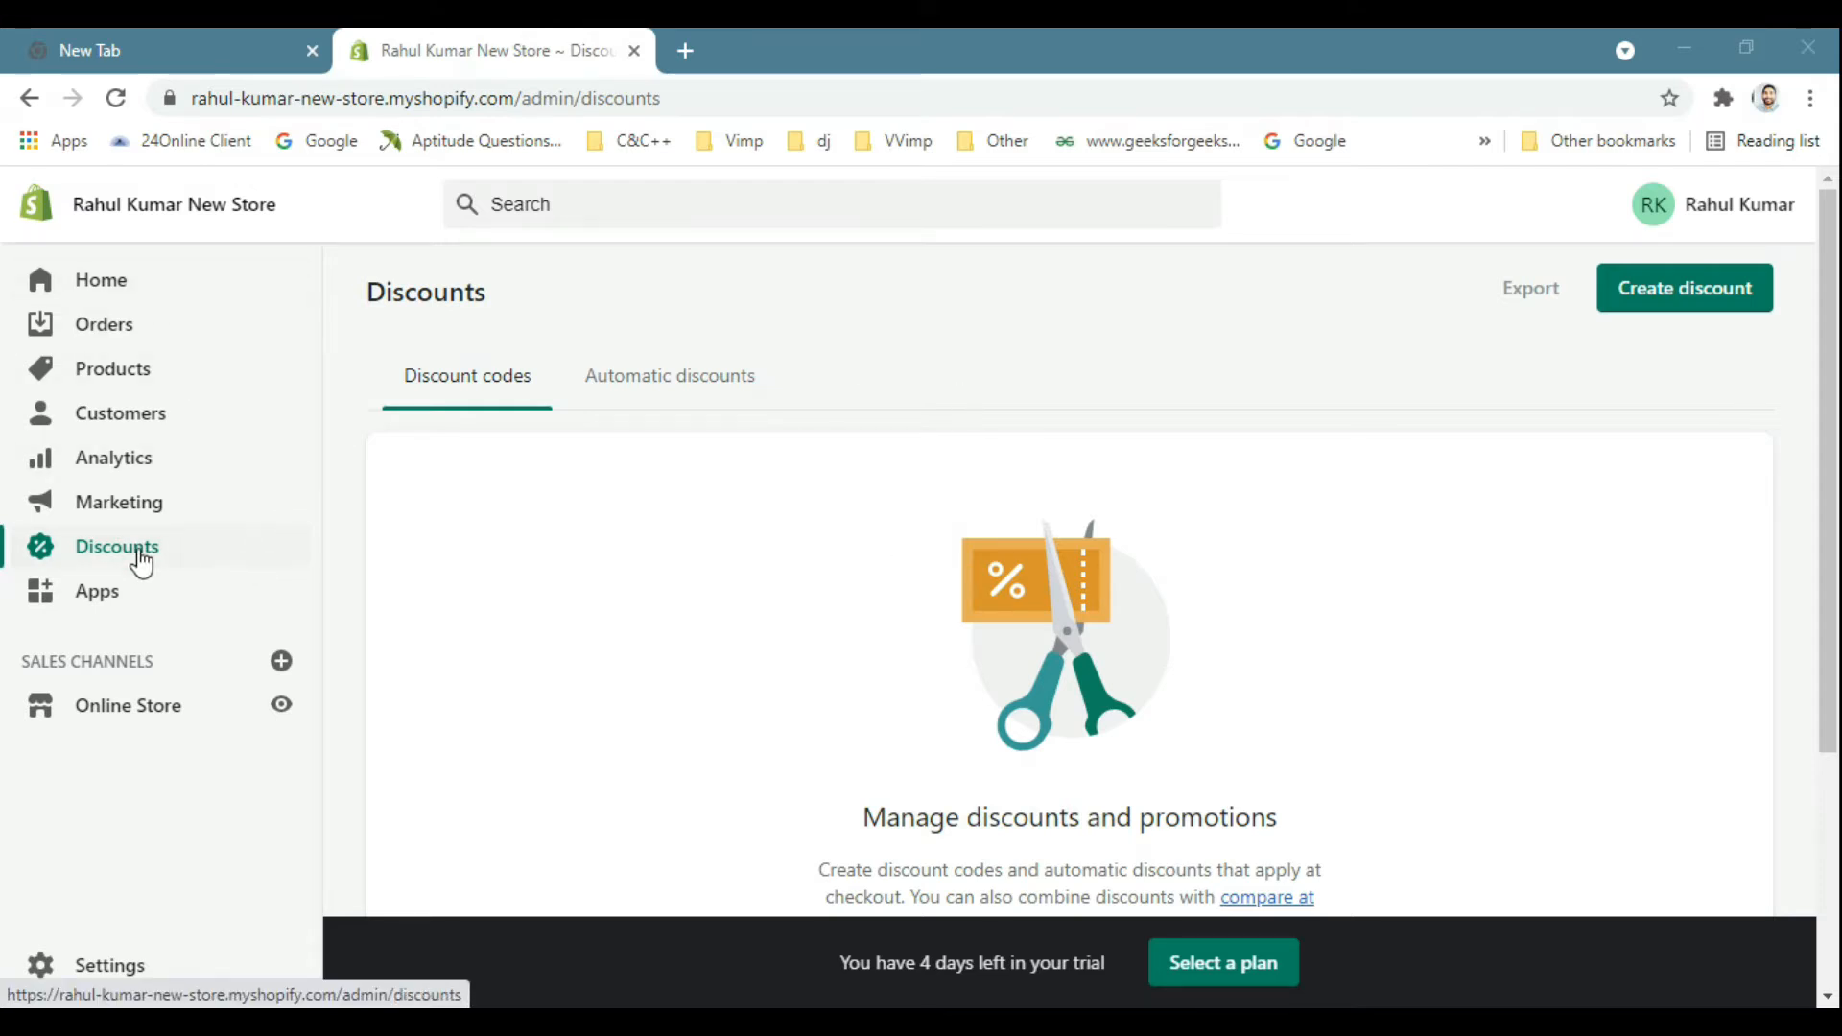
Examine the Discount codes and Automatic discounts sections of the store's Discounts page.
{"action": "left_click_drag", "start_coordinate": [1830, 466], "coordinate": [1830, 464]}
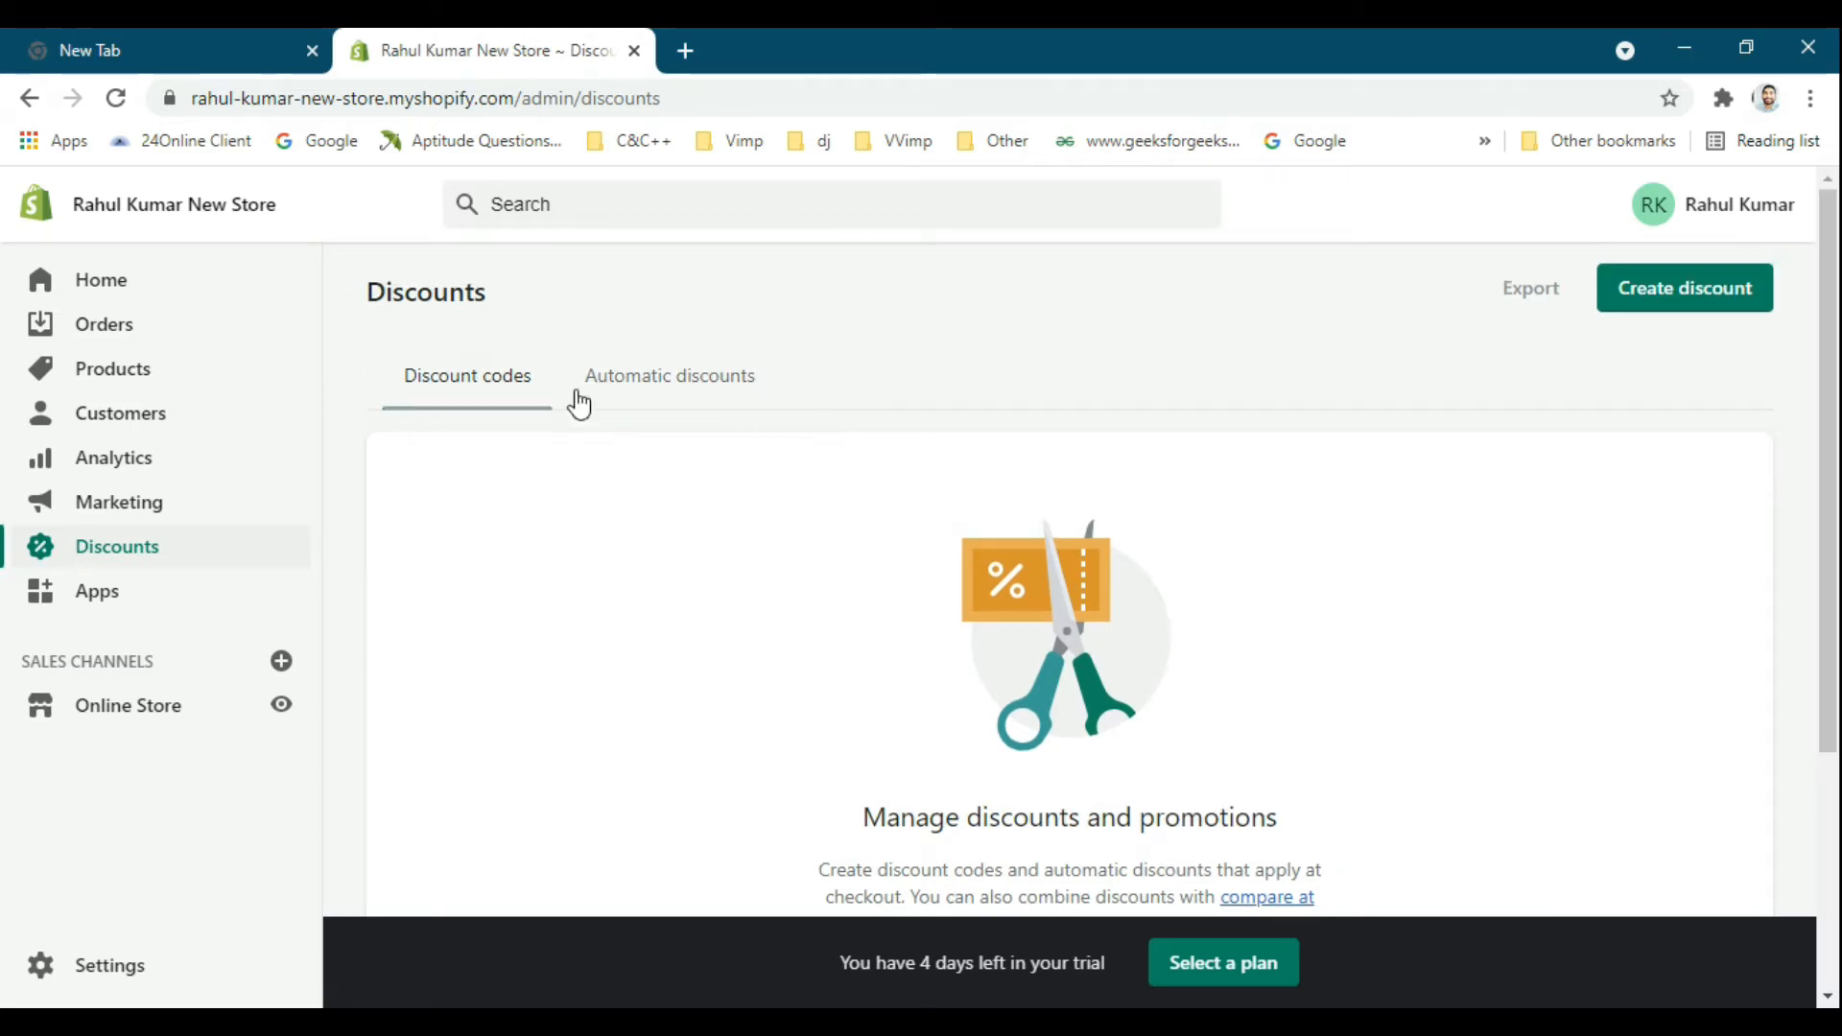
{"action": "left_click_drag", "start_coordinate": [1837, 537], "coordinate": [1836, 593]}
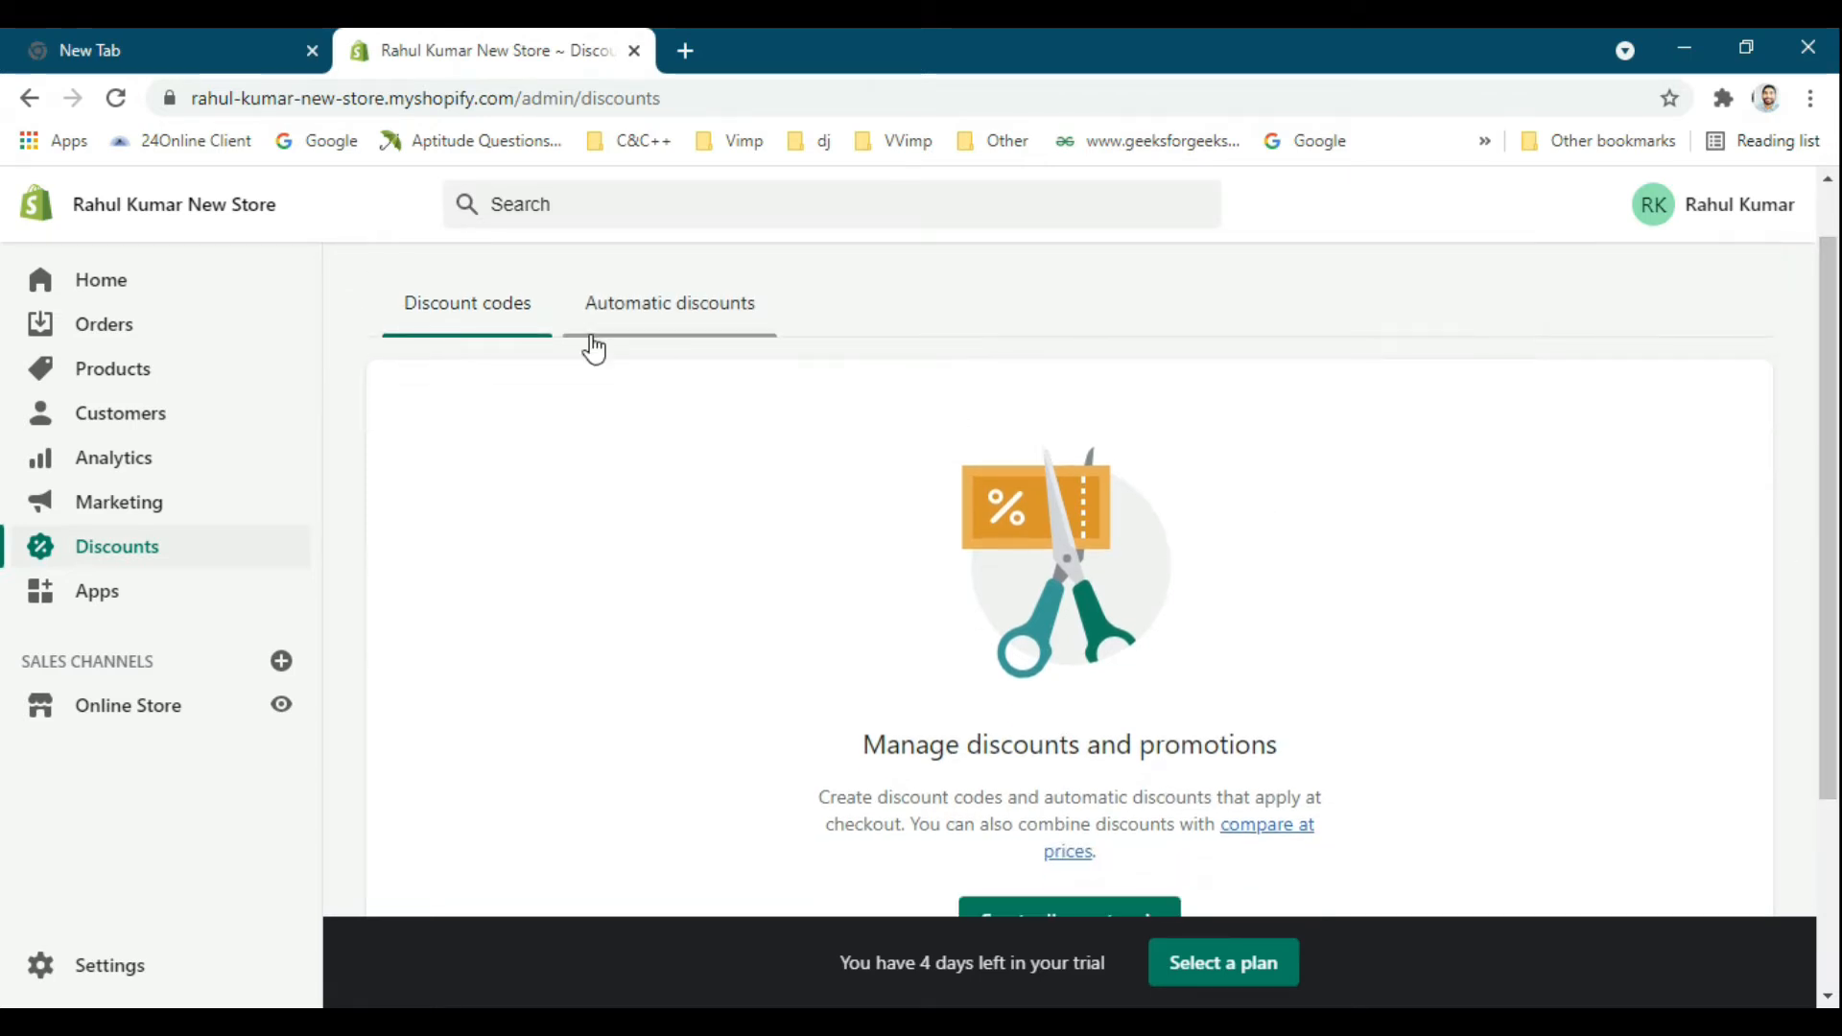
{"action": "scroll", "coordinate": [1828, 508], "scroll_direction": "up", "scroll_amount": 1}
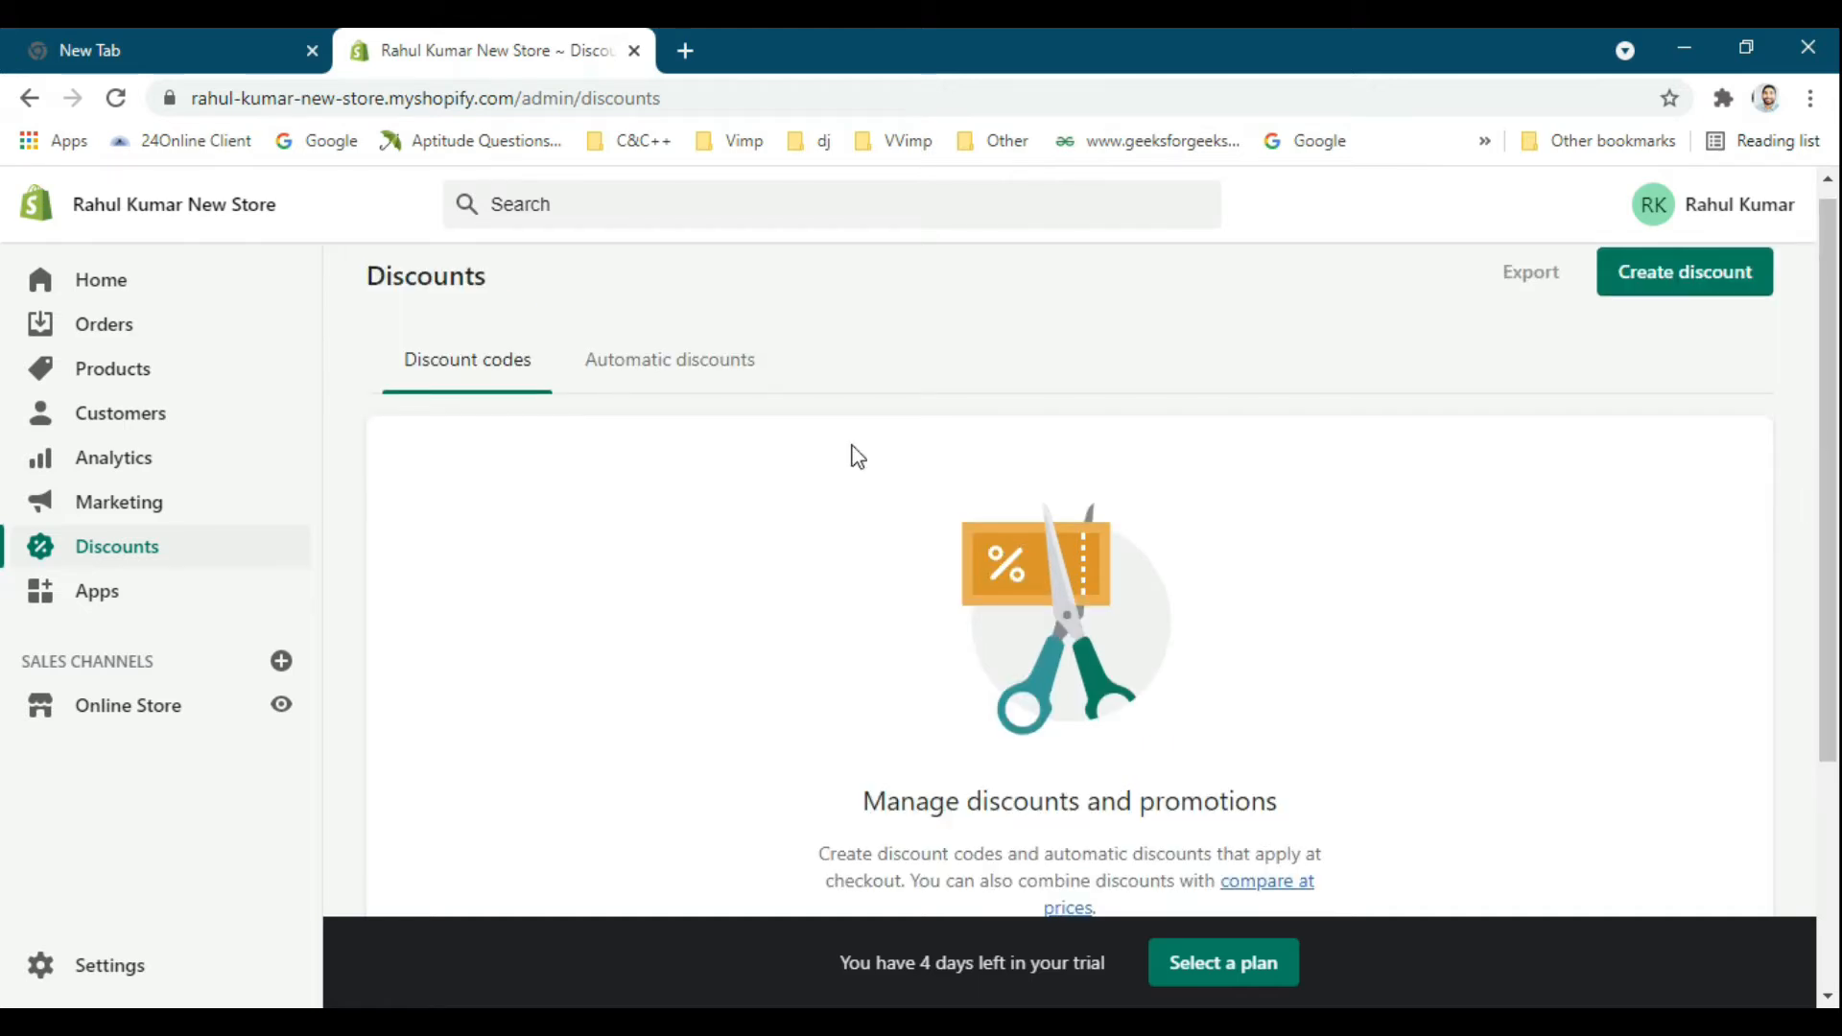
{"action": "left_click", "coordinate": [662, 384]}
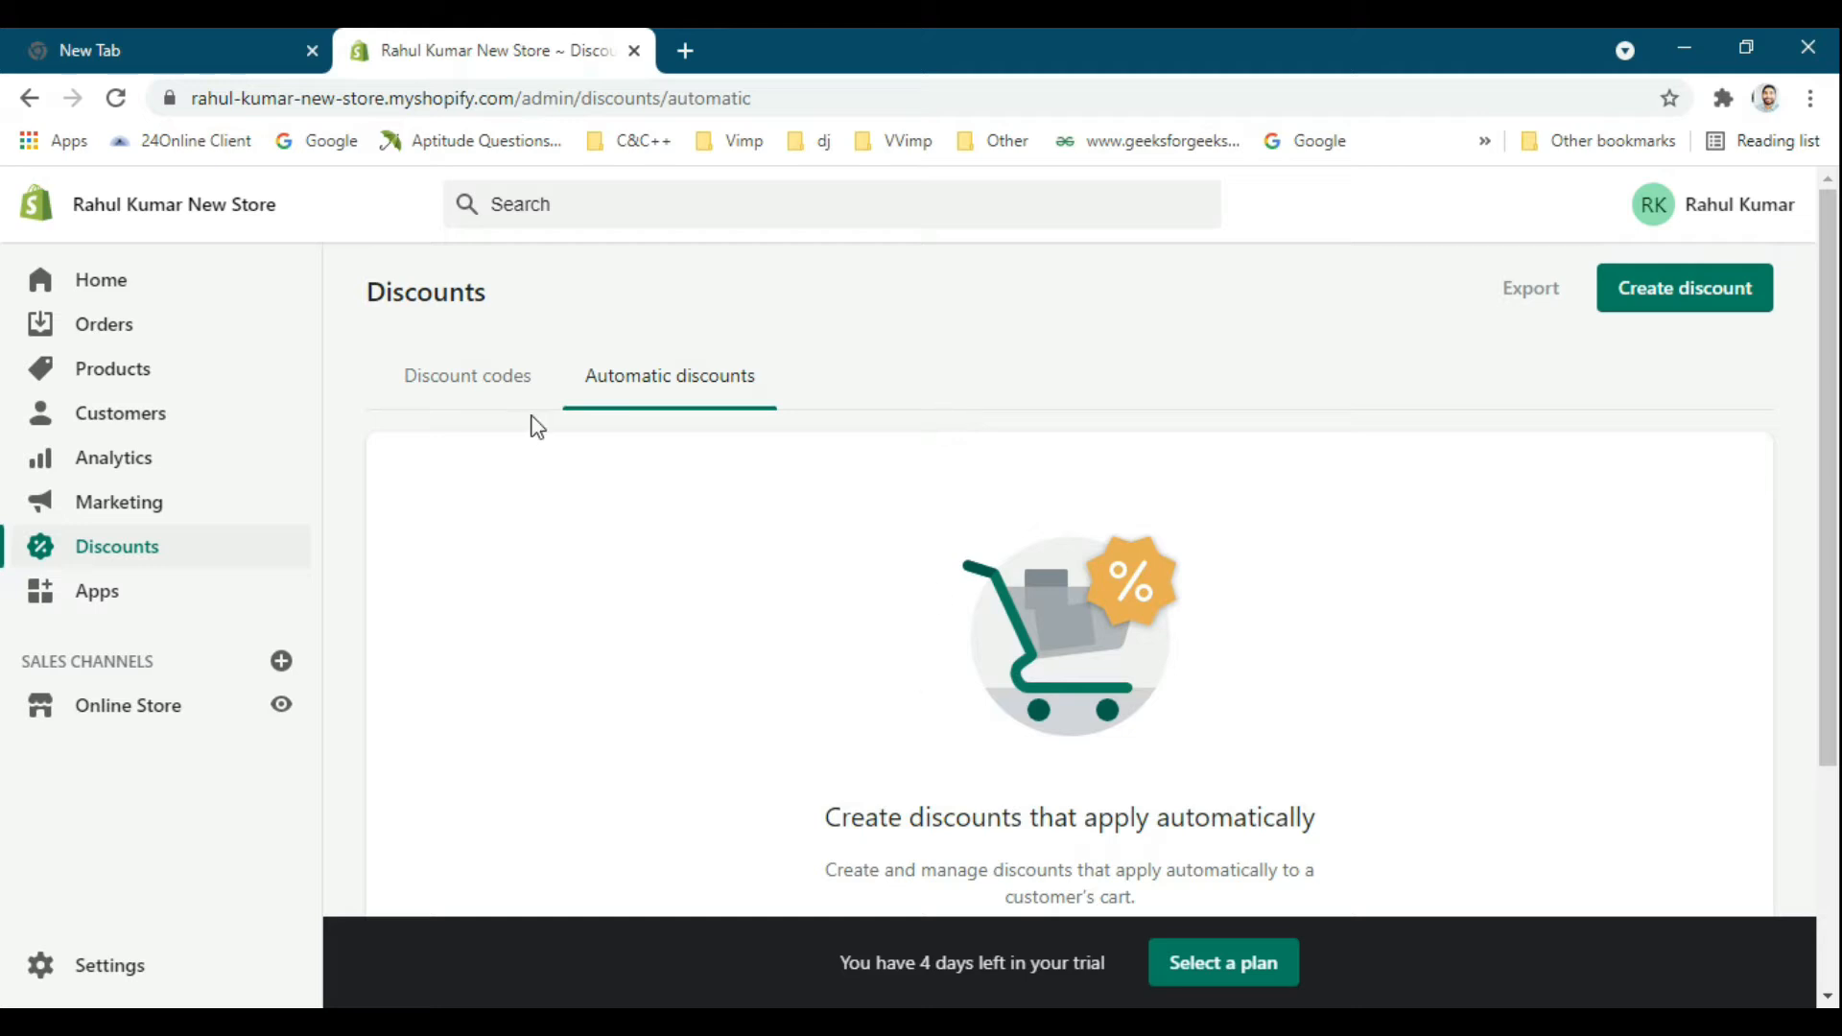
{"action": "left_click", "coordinate": [561, 406]}
{"action": "scroll", "coordinate": [874, 480], "scroll_direction": "down", "scroll_amount": 1}
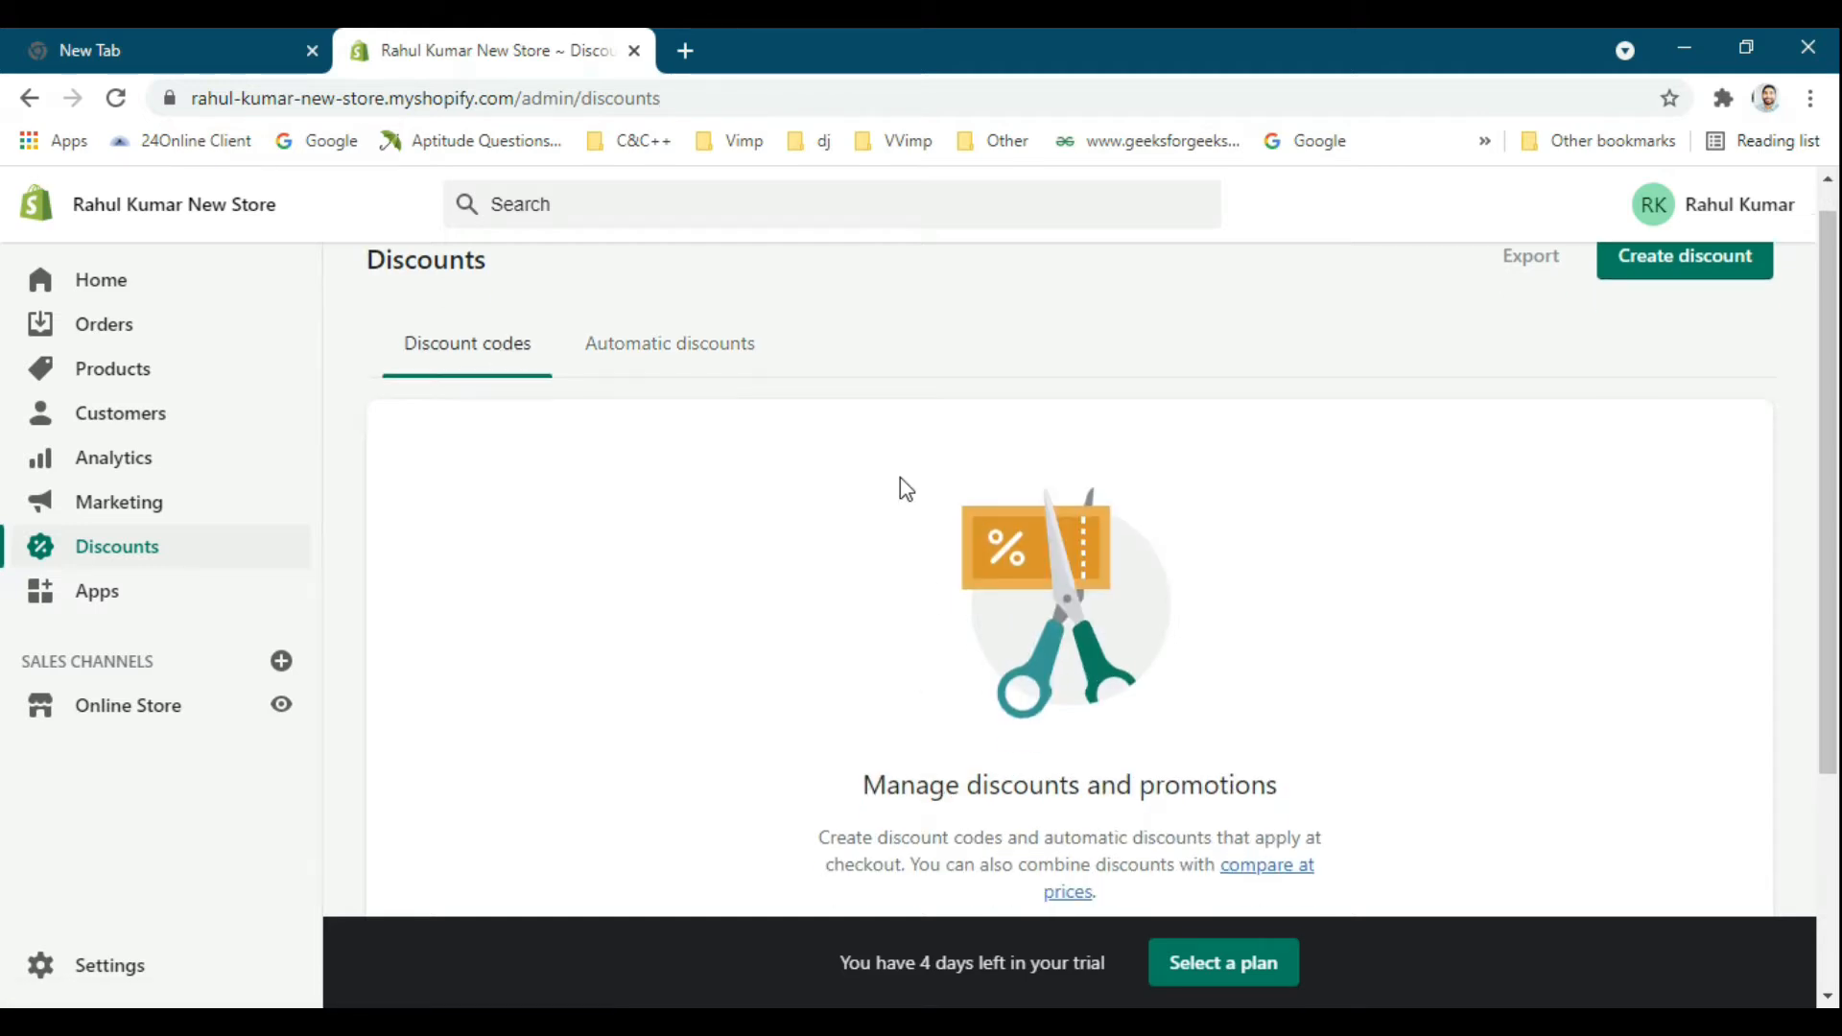
{"action": "scroll", "coordinate": [883, 538], "scroll_direction": "down", "scroll_amount": 1}
{"action": "scroll", "coordinate": [820, 547], "scroll_direction": "up", "scroll_amount": 1}
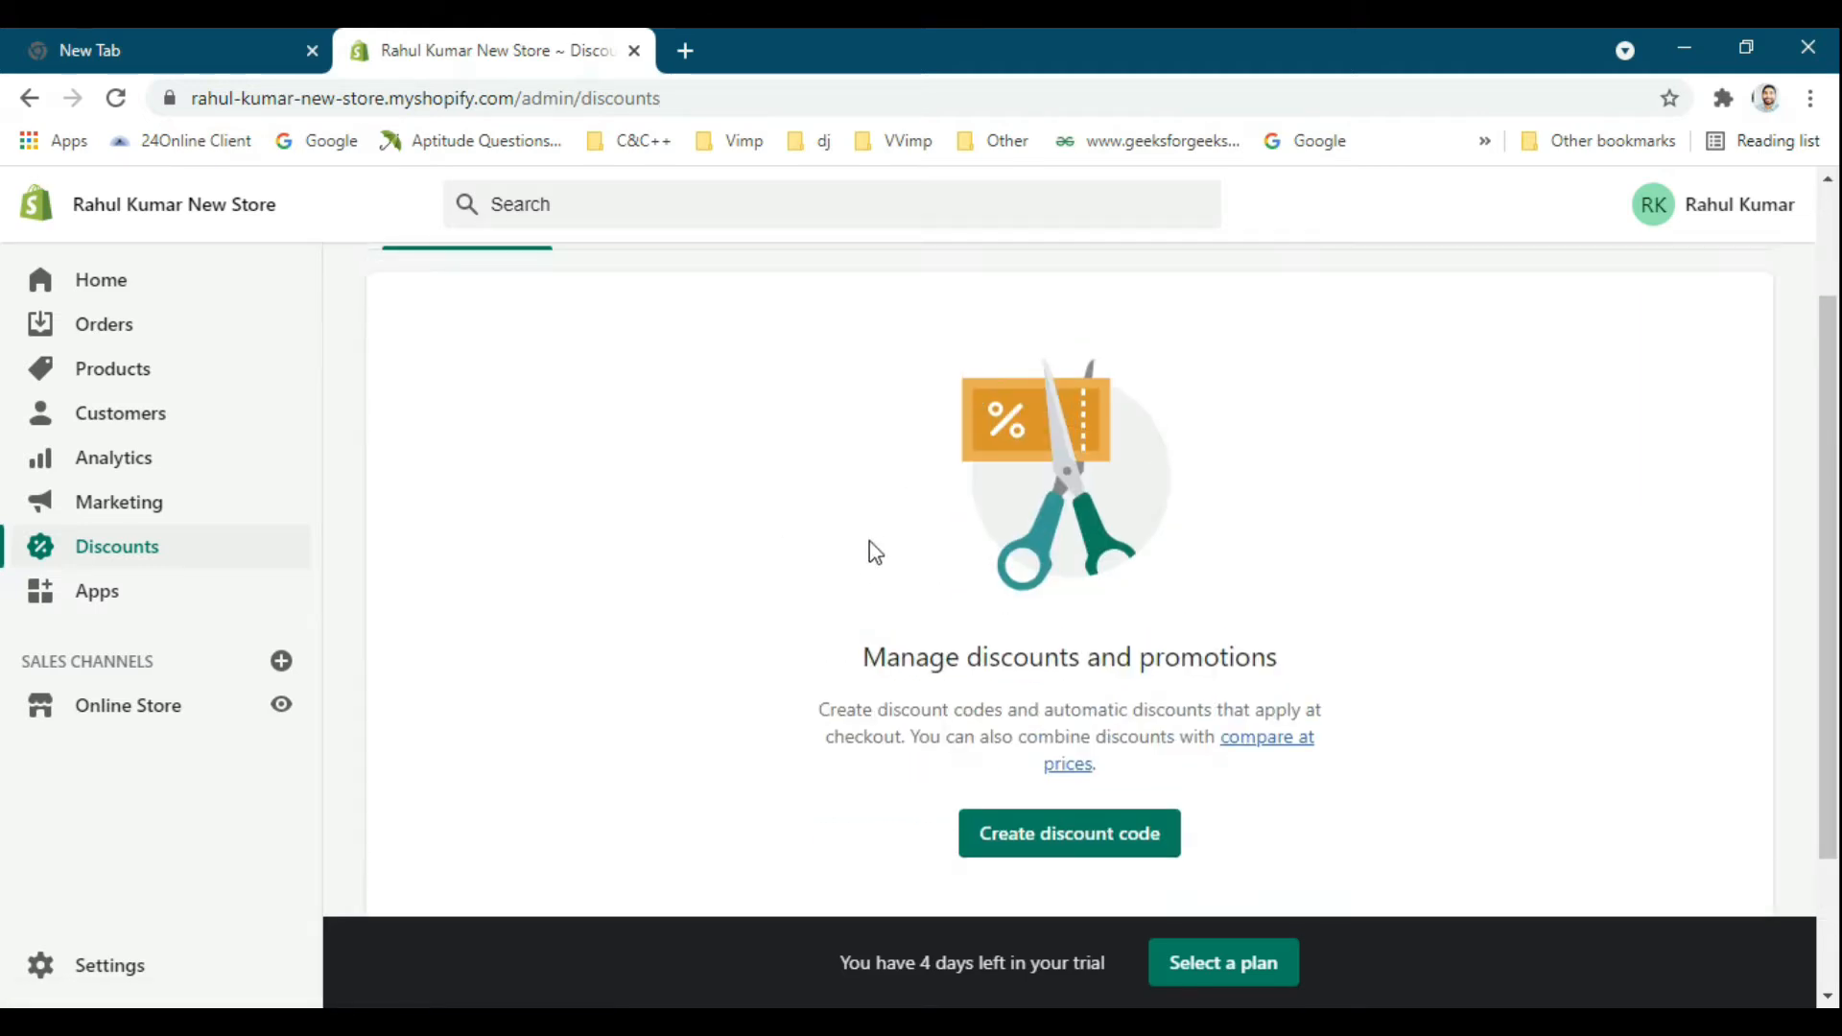
{"action": "scroll", "coordinate": [596, 424], "scroll_direction": "up", "scroll_amount": 1}
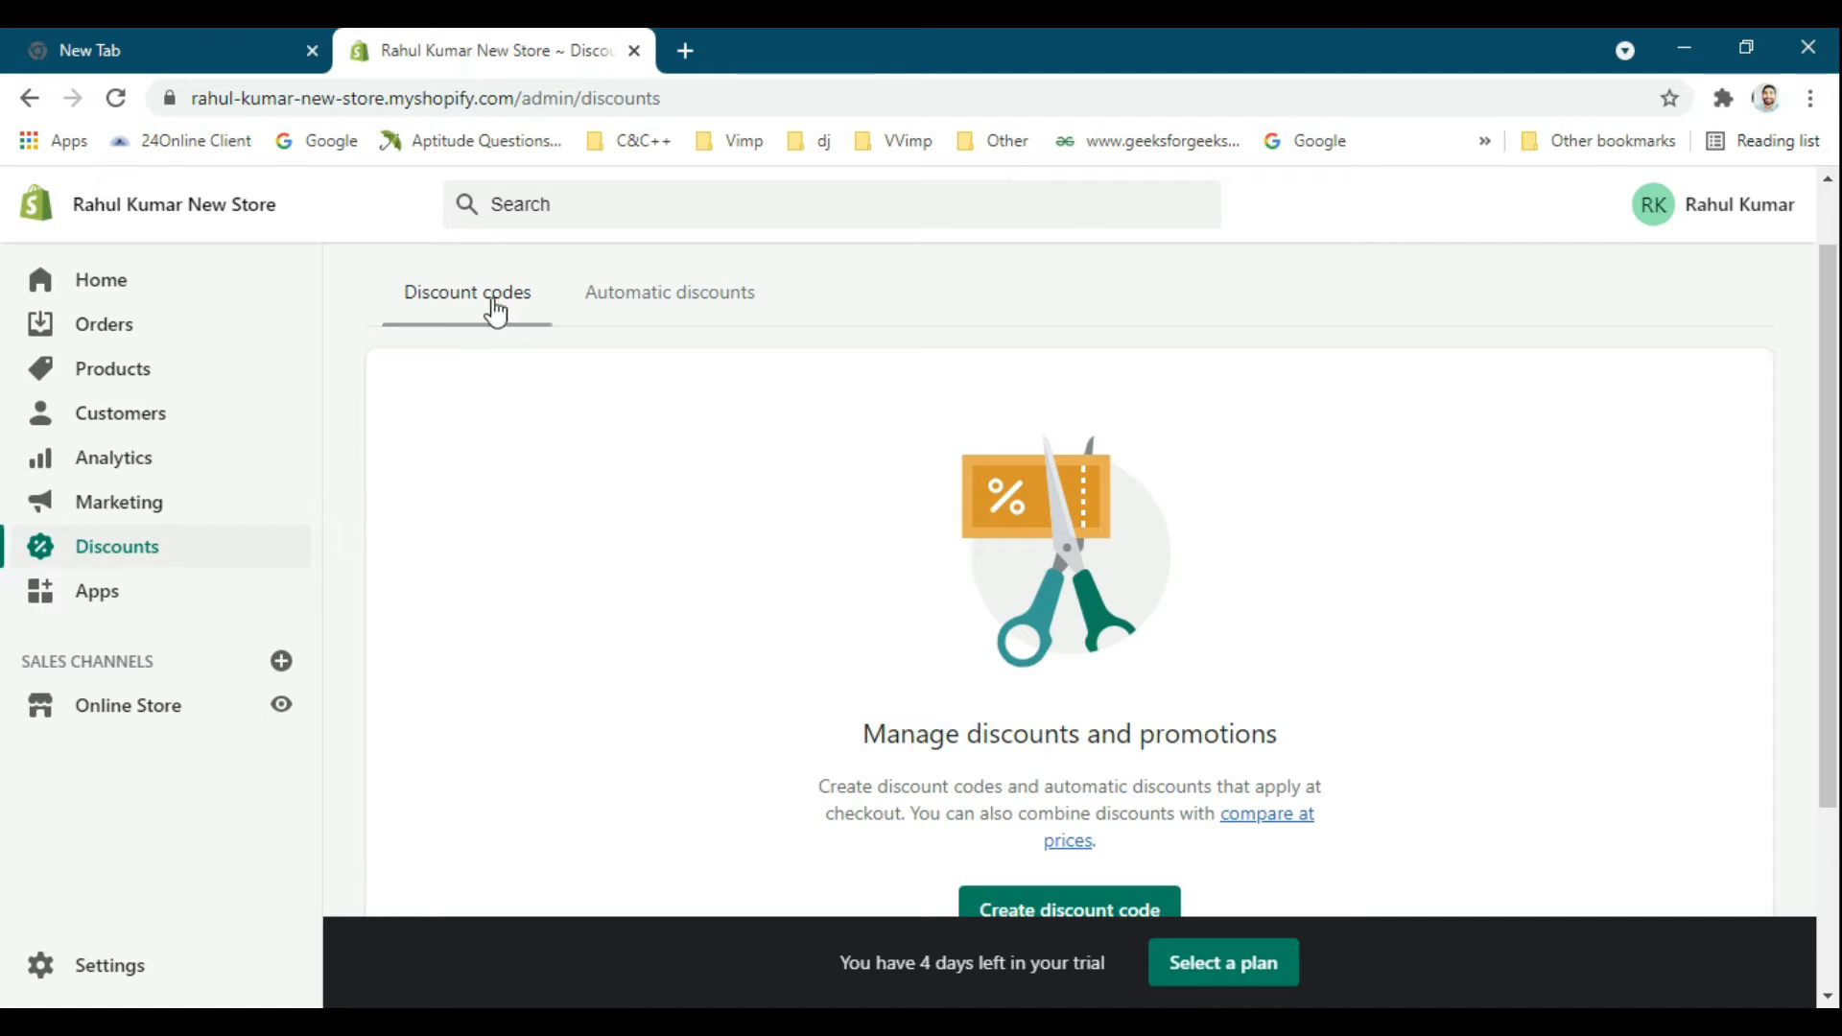
{"action": "scroll", "coordinate": [818, 386], "scroll_direction": "down", "scroll_amount": 2}
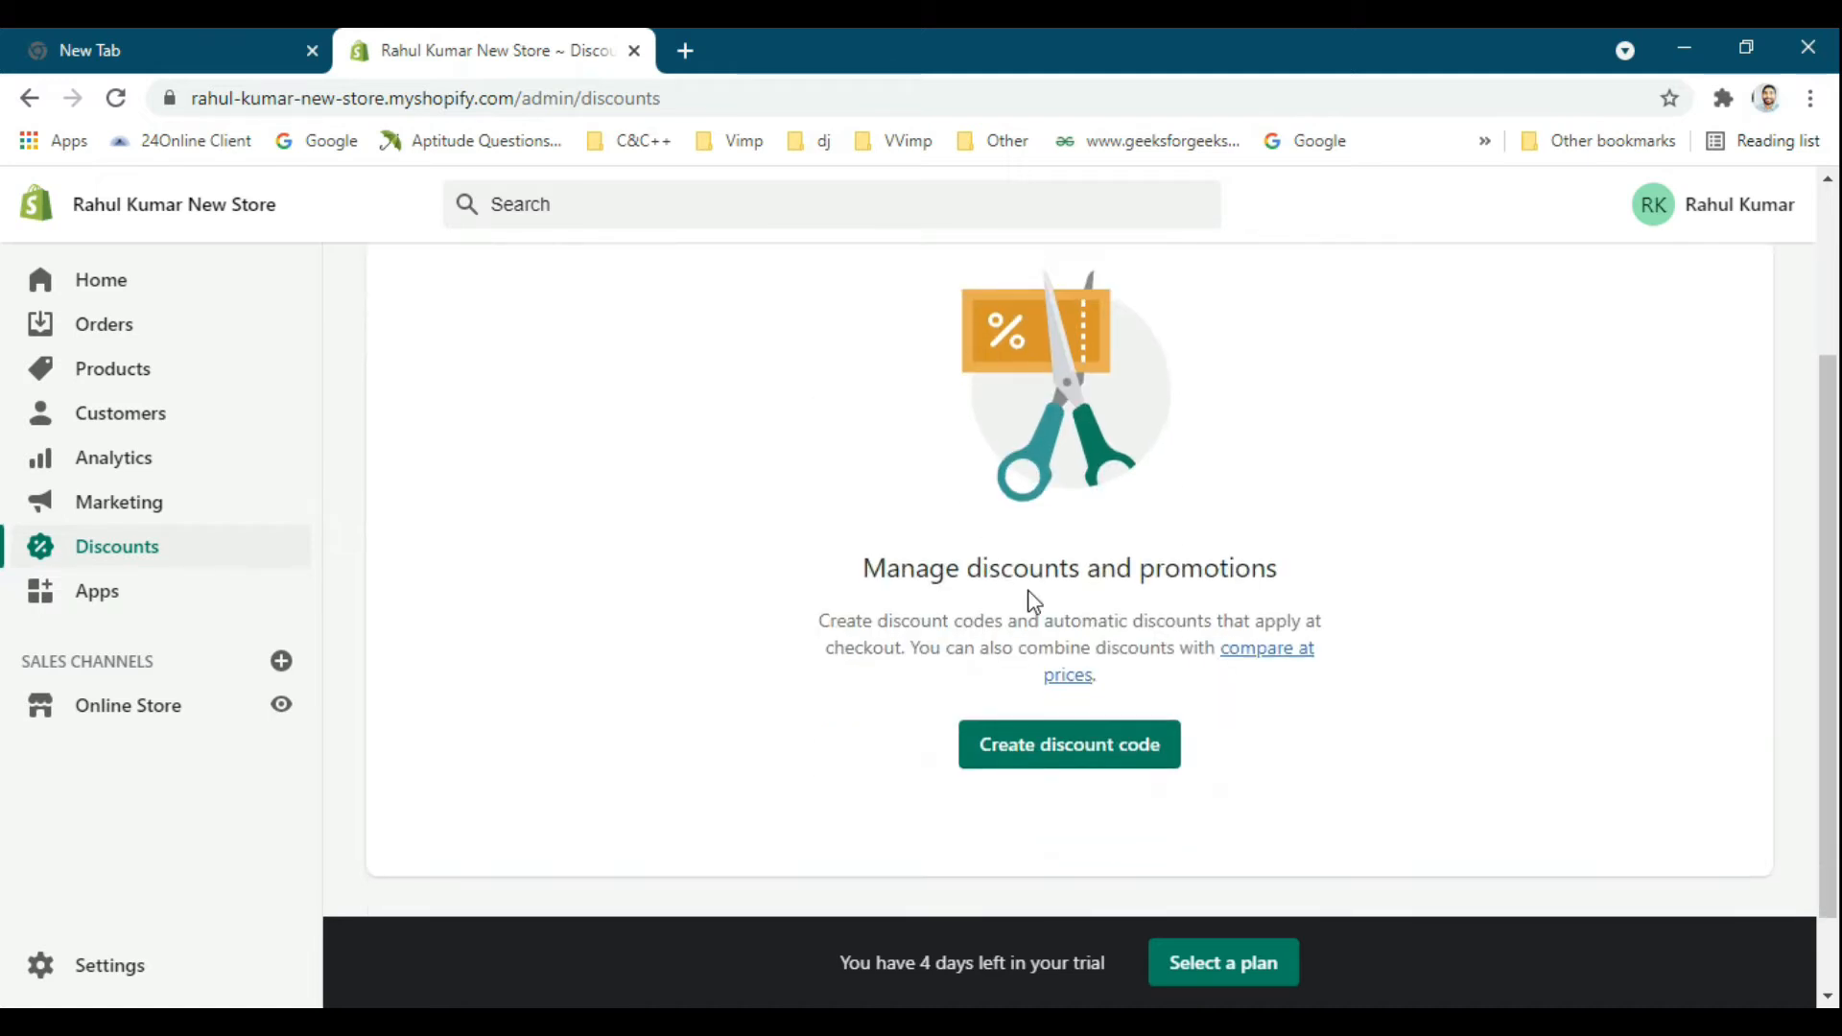
{"action": "scroll", "coordinate": [1154, 621], "scroll_direction": "up", "scroll_amount": 1}
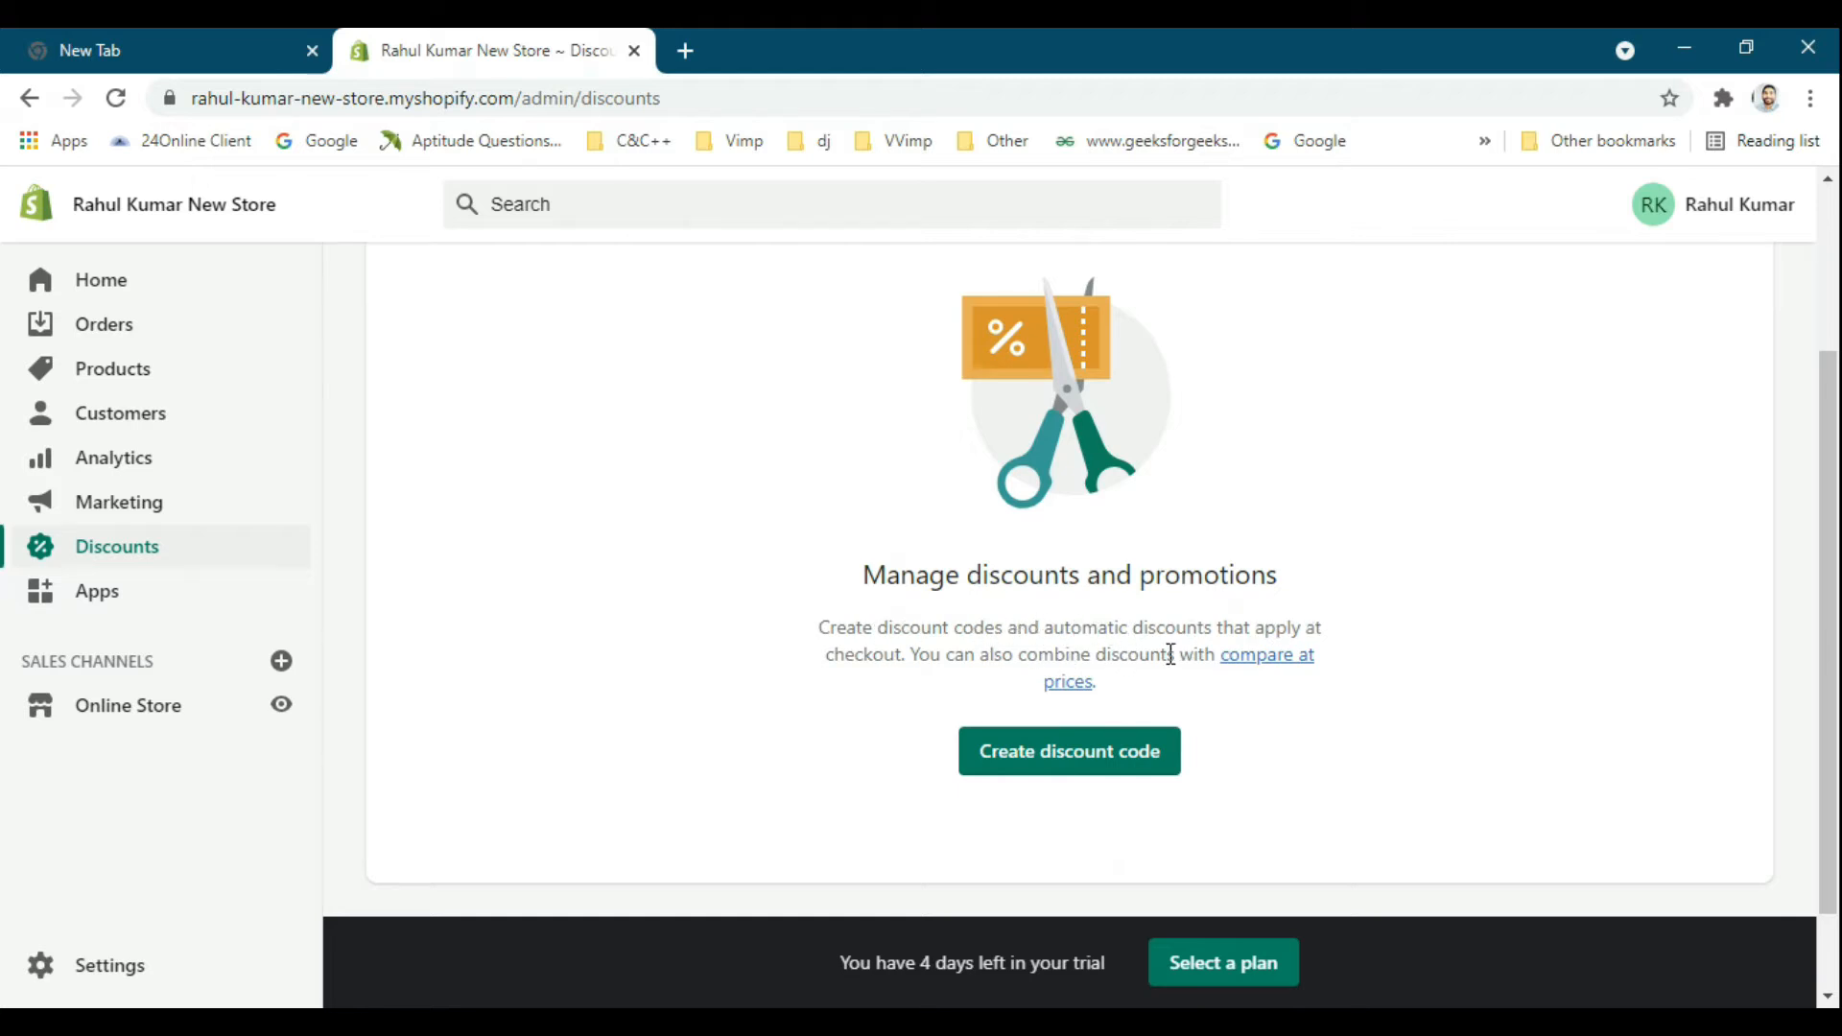
Start creating a discount code and name it New10.
{"action": "scroll", "coordinate": [1166, 662], "scroll_direction": "up", "scroll_amount": 3}
{"action": "scroll", "coordinate": [1281, 562], "scroll_direction": "down", "scroll_amount": 1}
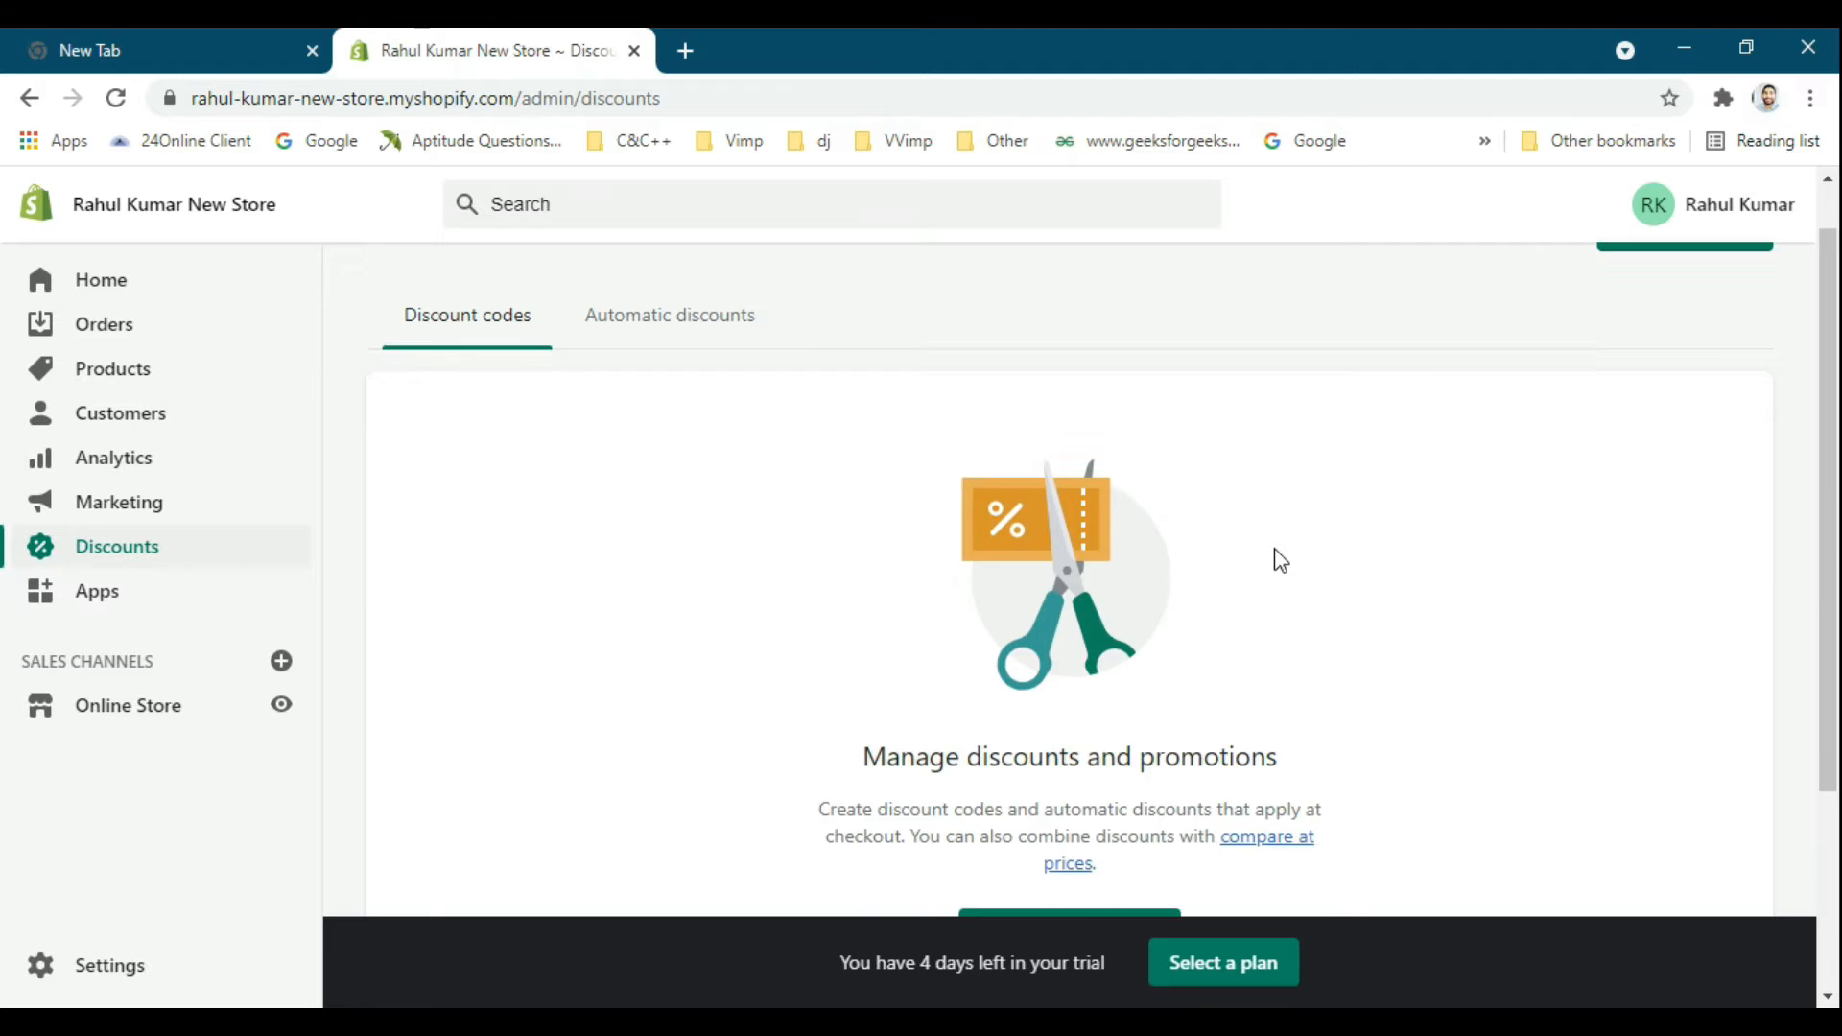
{"action": "scroll", "coordinate": [1281, 562], "scroll_direction": "down", "scroll_amount": 3}
{"action": "left_click", "coordinate": [1065, 653]}
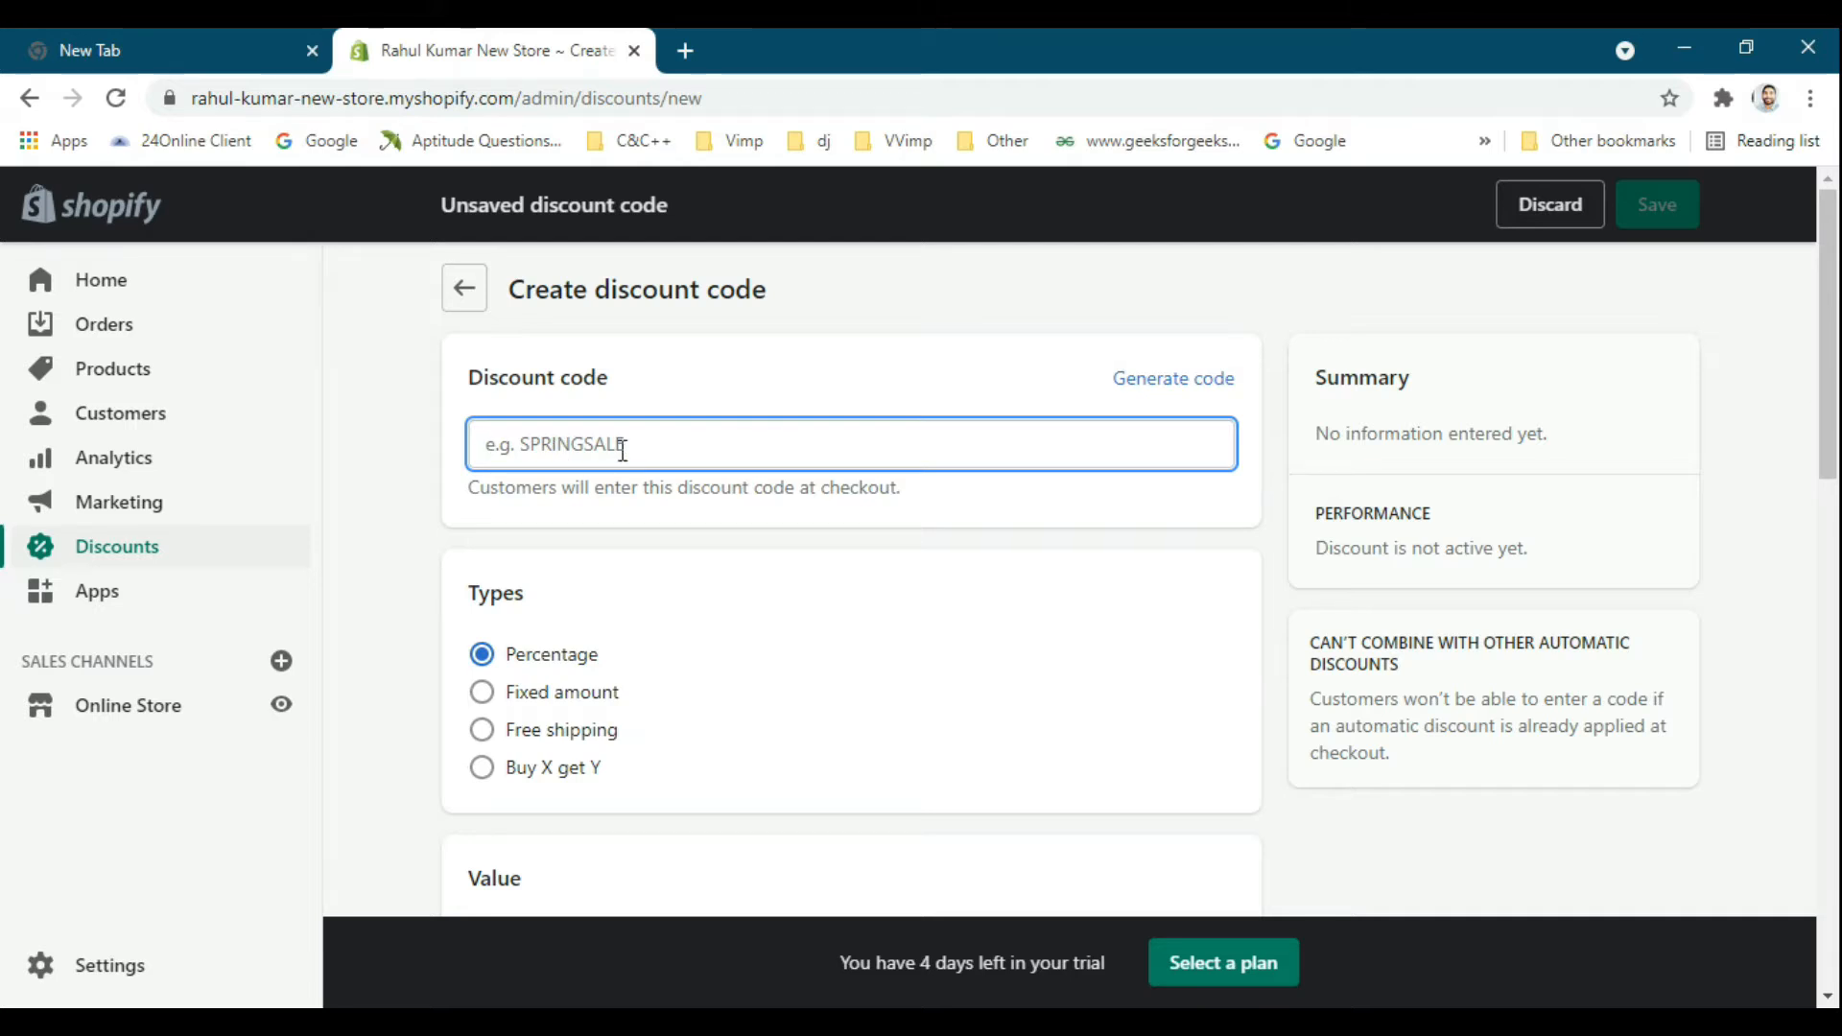
{"action": "type", "text": "New10"}
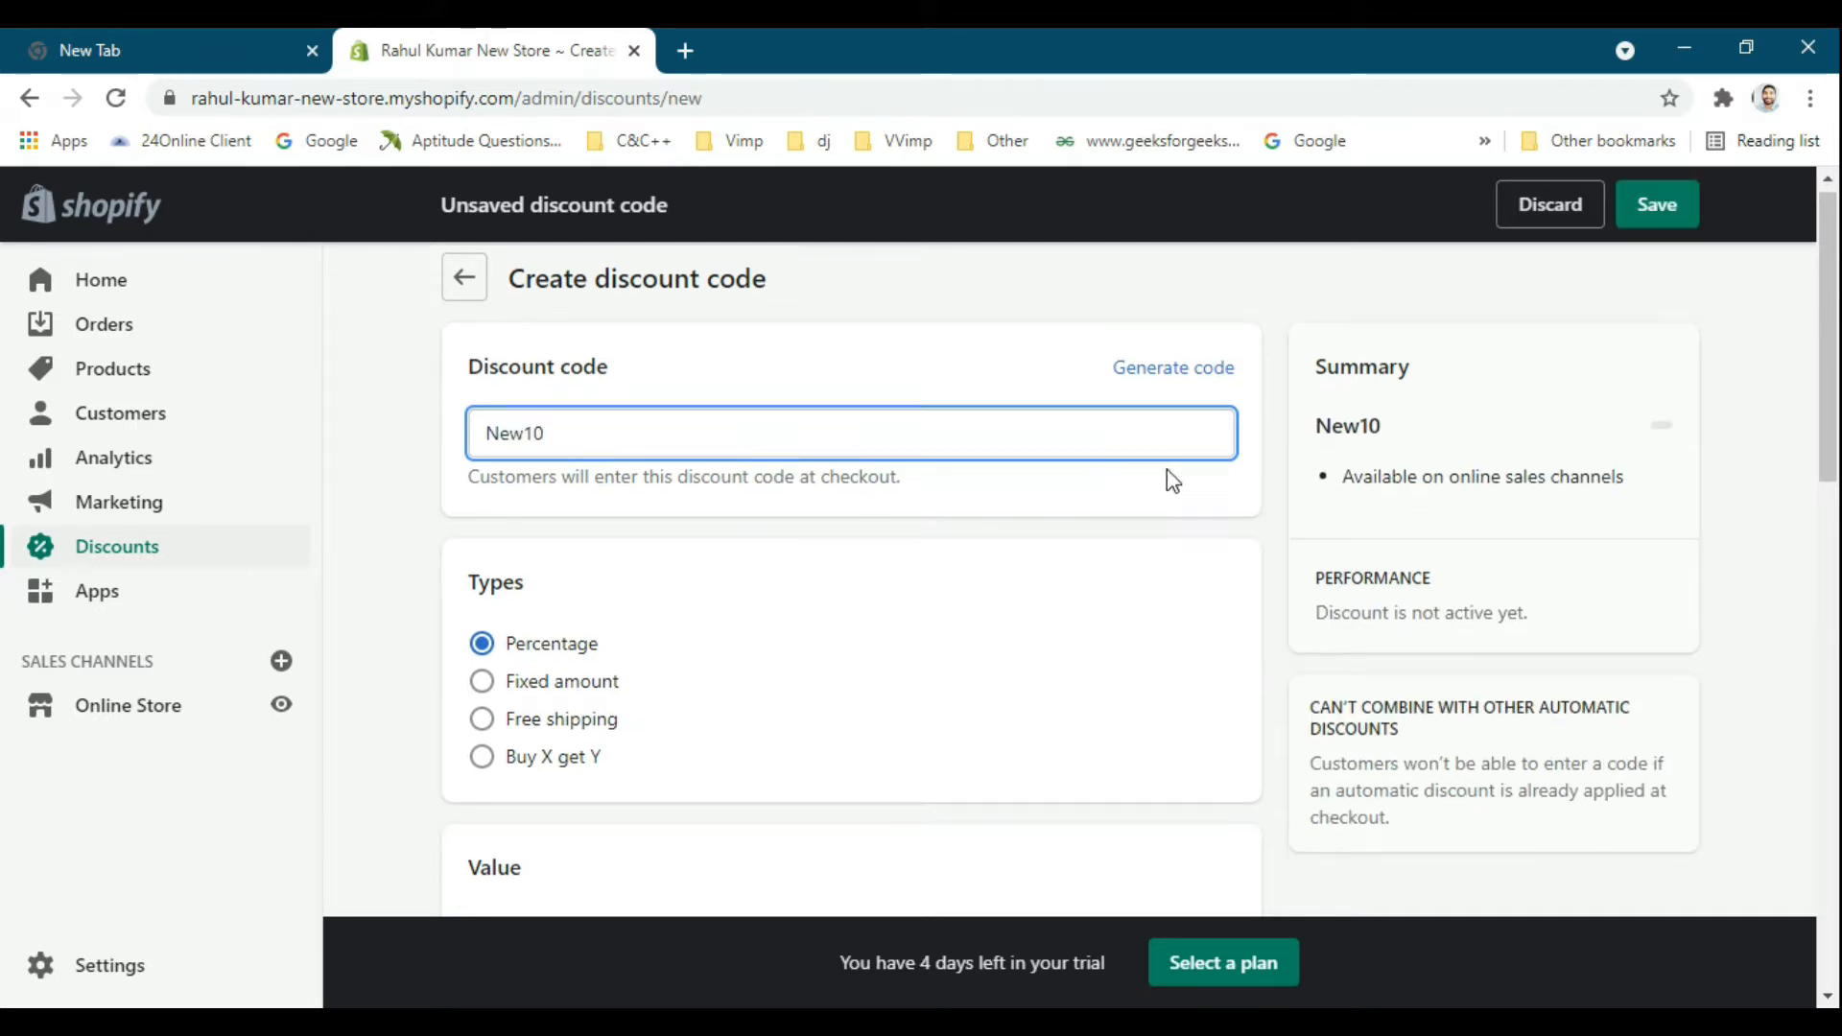
Preview the Fixed amount, Free shipping and Buy X get Y discount types for the New10 code.
{"action": "scroll", "coordinate": [1167, 469], "scroll_direction": "down", "scroll_amount": 3}
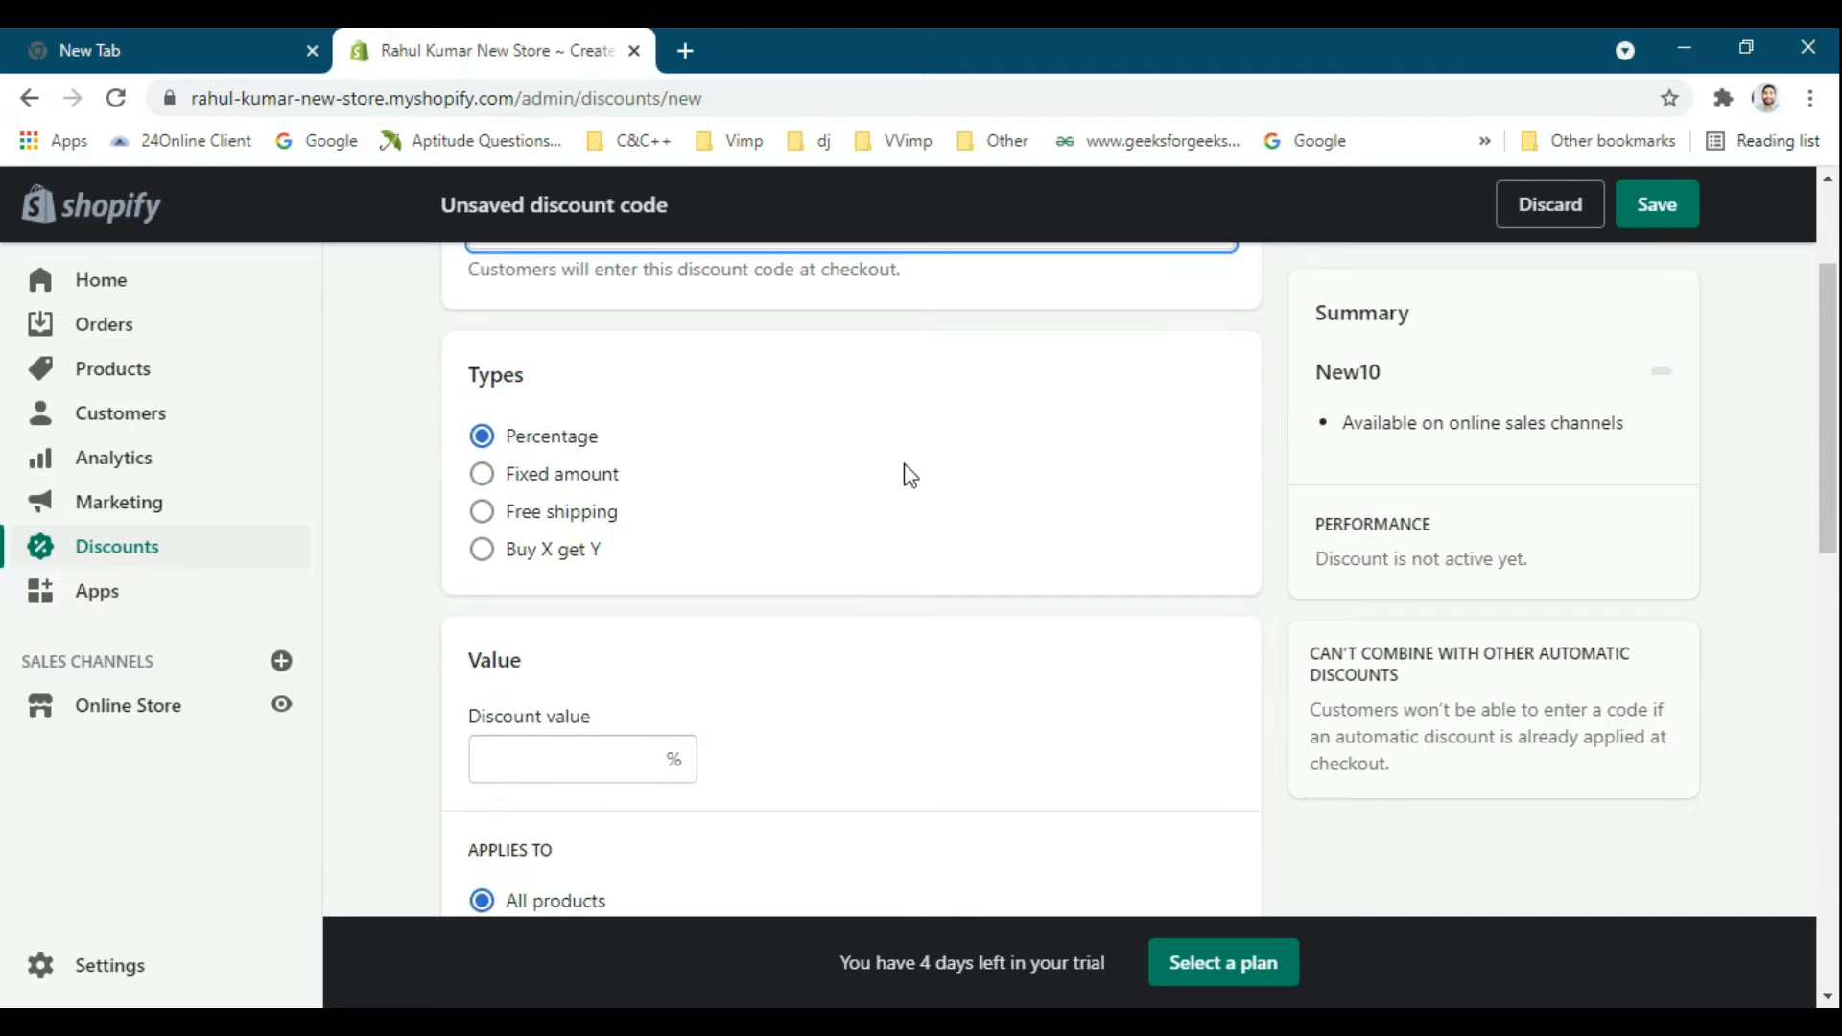
{"action": "scroll", "coordinate": [556, 451], "scroll_direction": "up", "scroll_amount": 1}
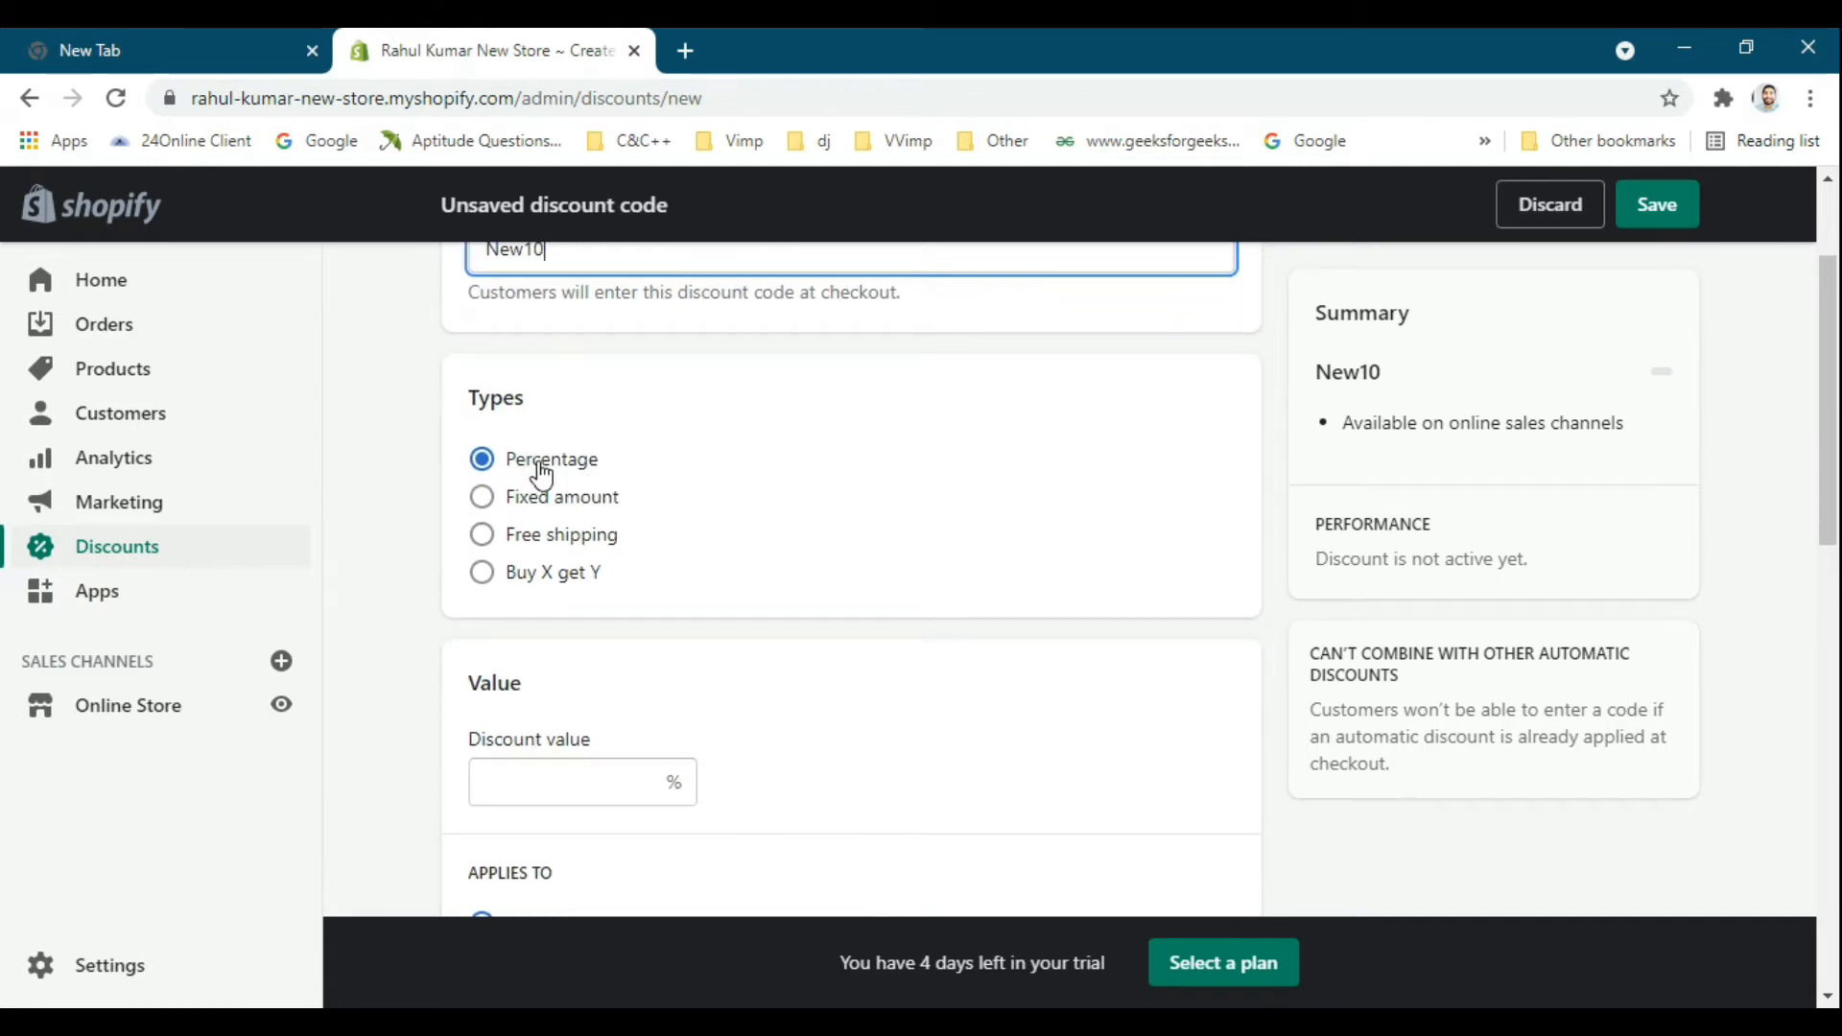
{"action": "scroll", "coordinate": [513, 461], "scroll_direction": "up", "scroll_amount": 1}
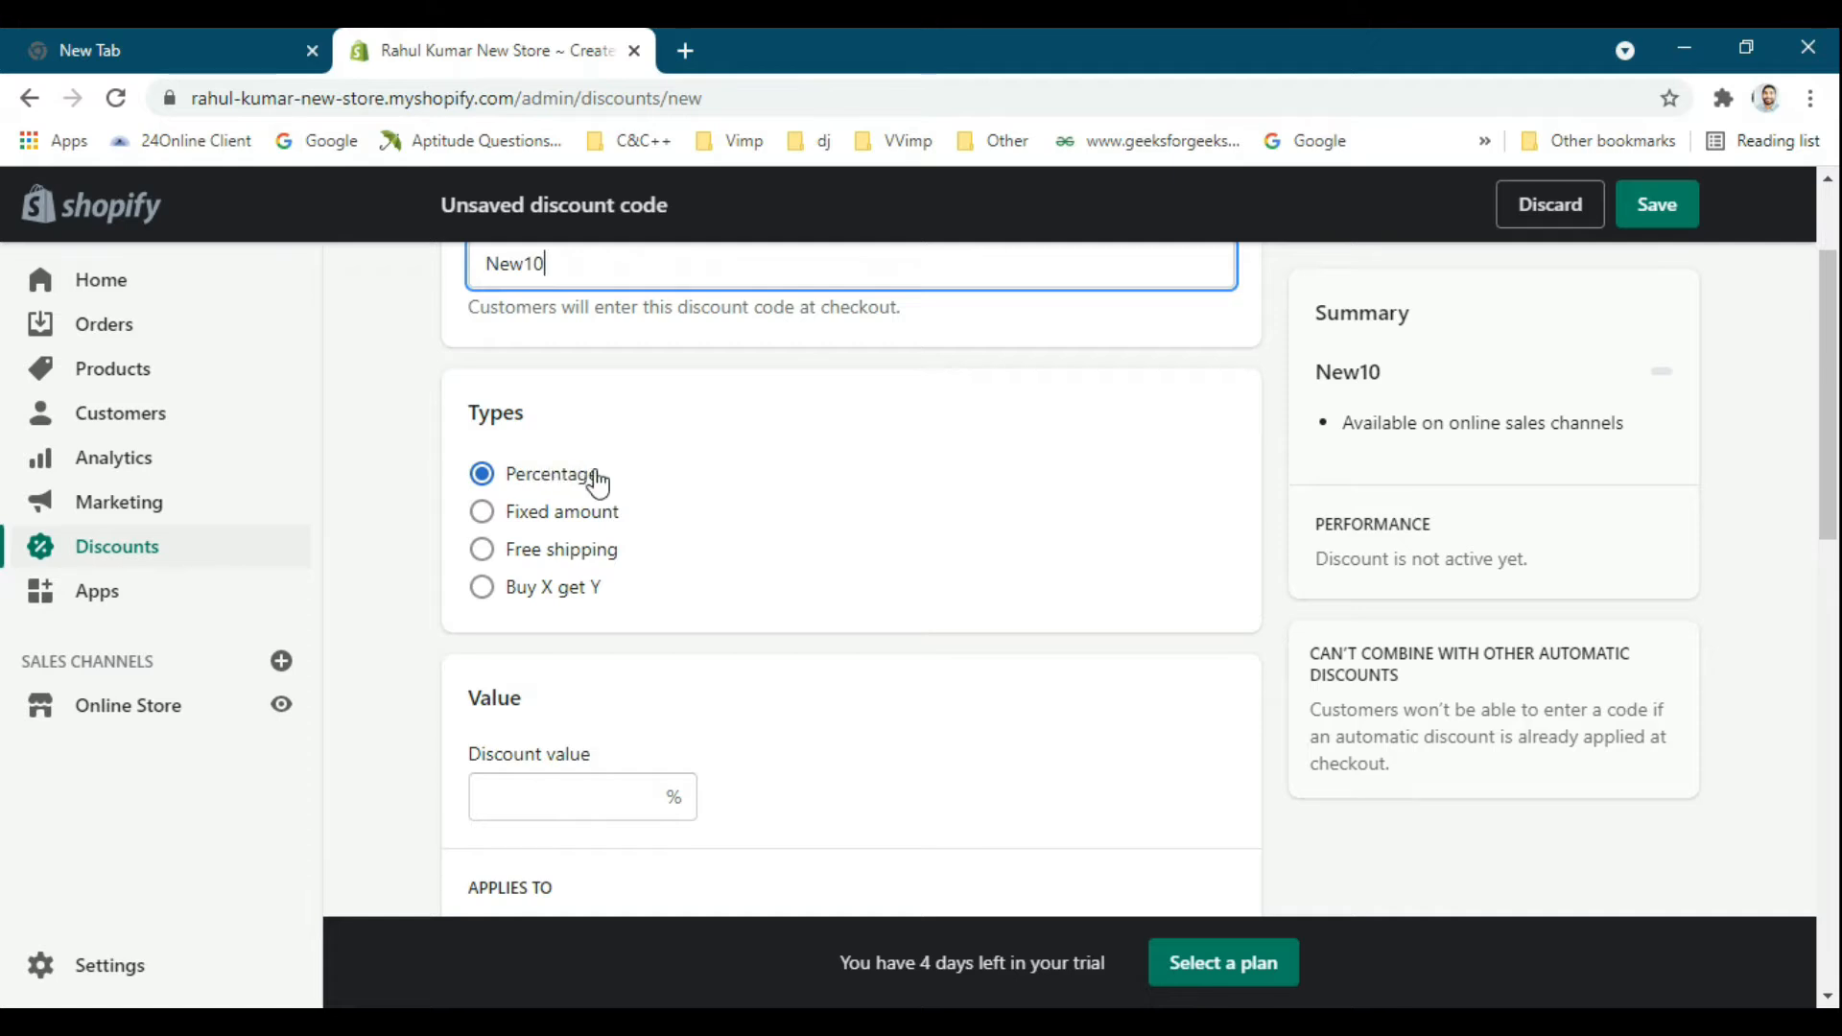
{"action": "left_click", "coordinate": [611, 516]}
{"action": "scroll", "coordinate": [653, 504], "scroll_direction": "down", "scroll_amount": 1}
{"action": "left_click", "coordinate": [527, 464]}
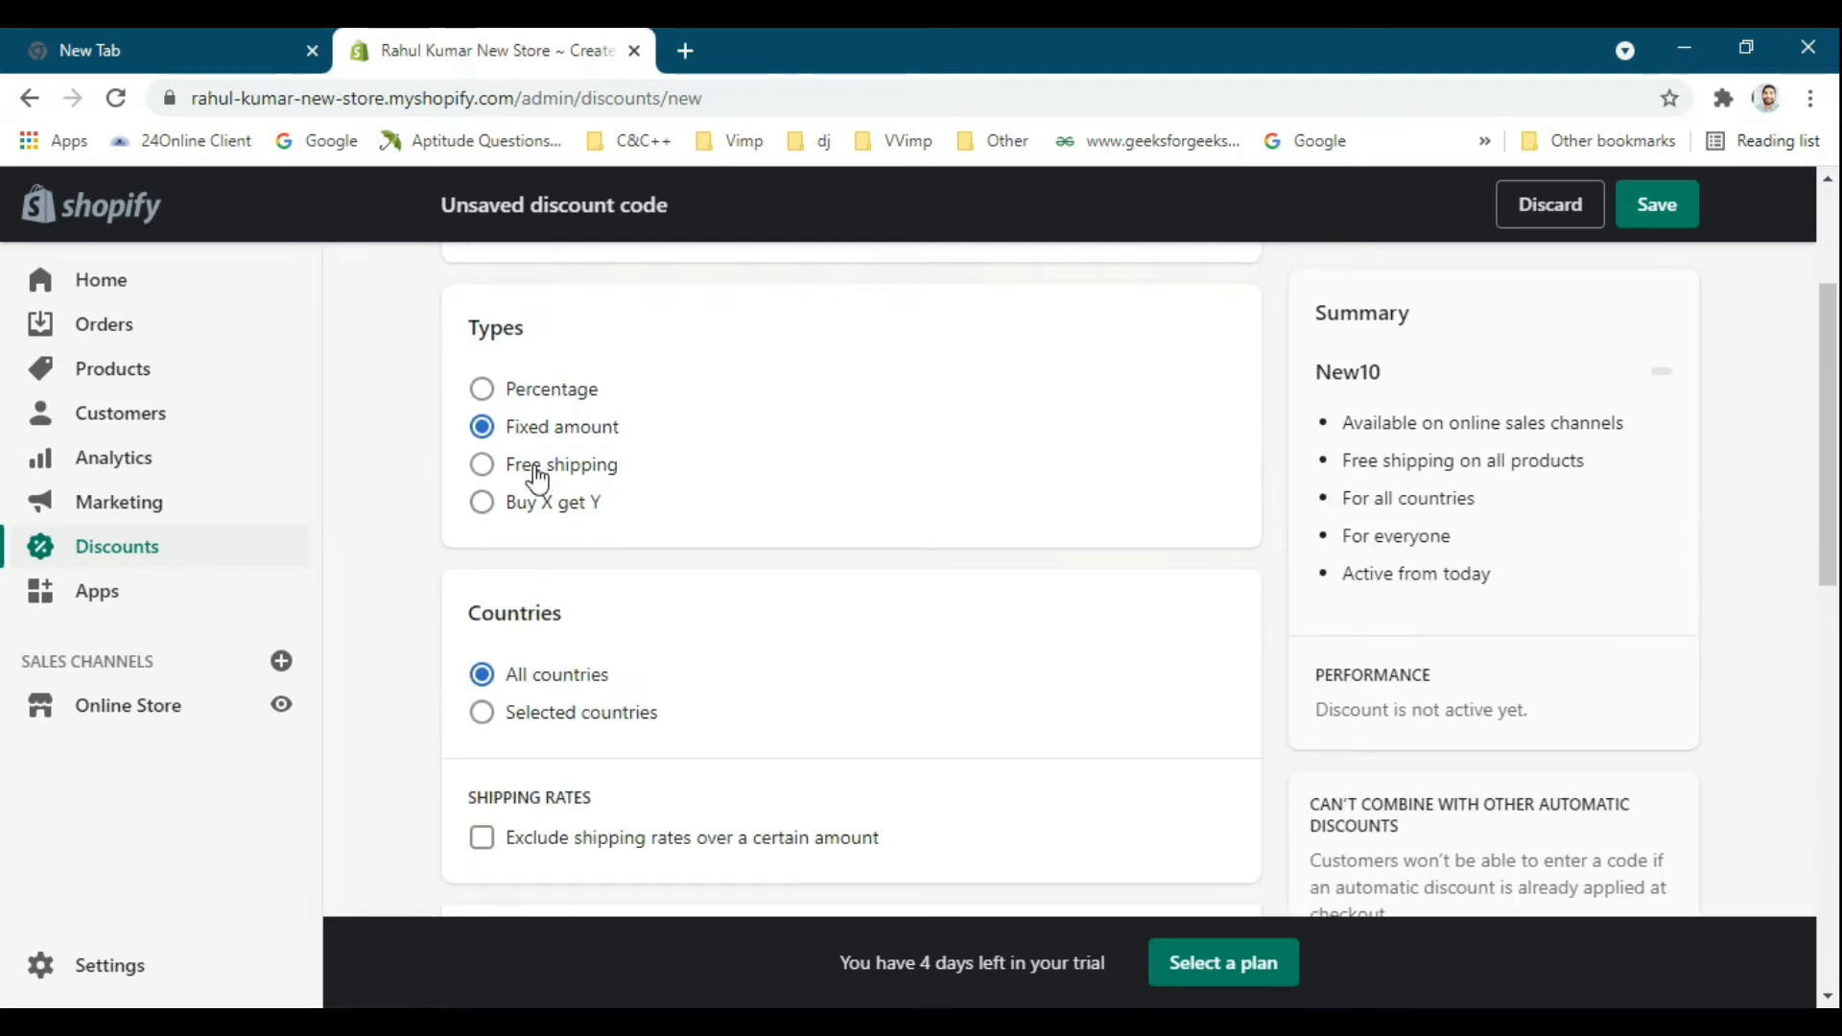
{"action": "scroll", "coordinate": [672, 485], "scroll_direction": "down", "scroll_amount": 1}
{"action": "left_click", "coordinate": [547, 482]}
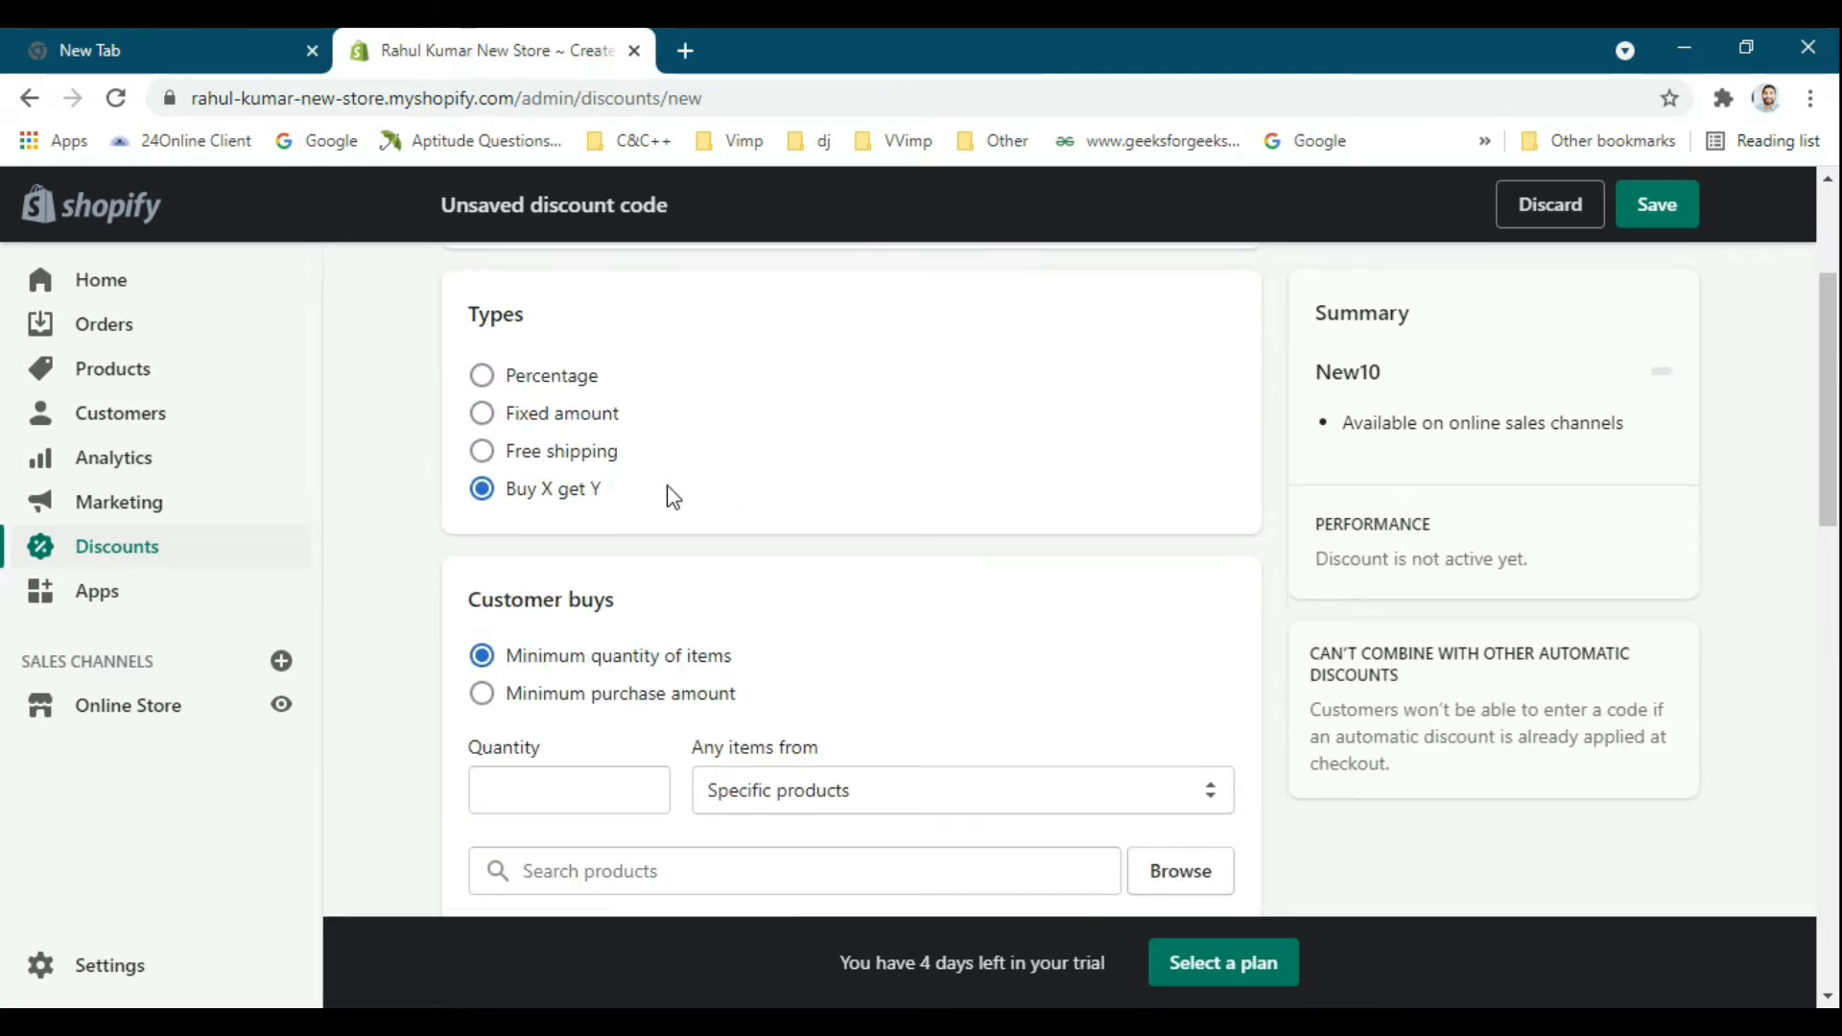
{"action": "scroll", "coordinate": [623, 508], "scroll_direction": "up", "scroll_amount": 1}
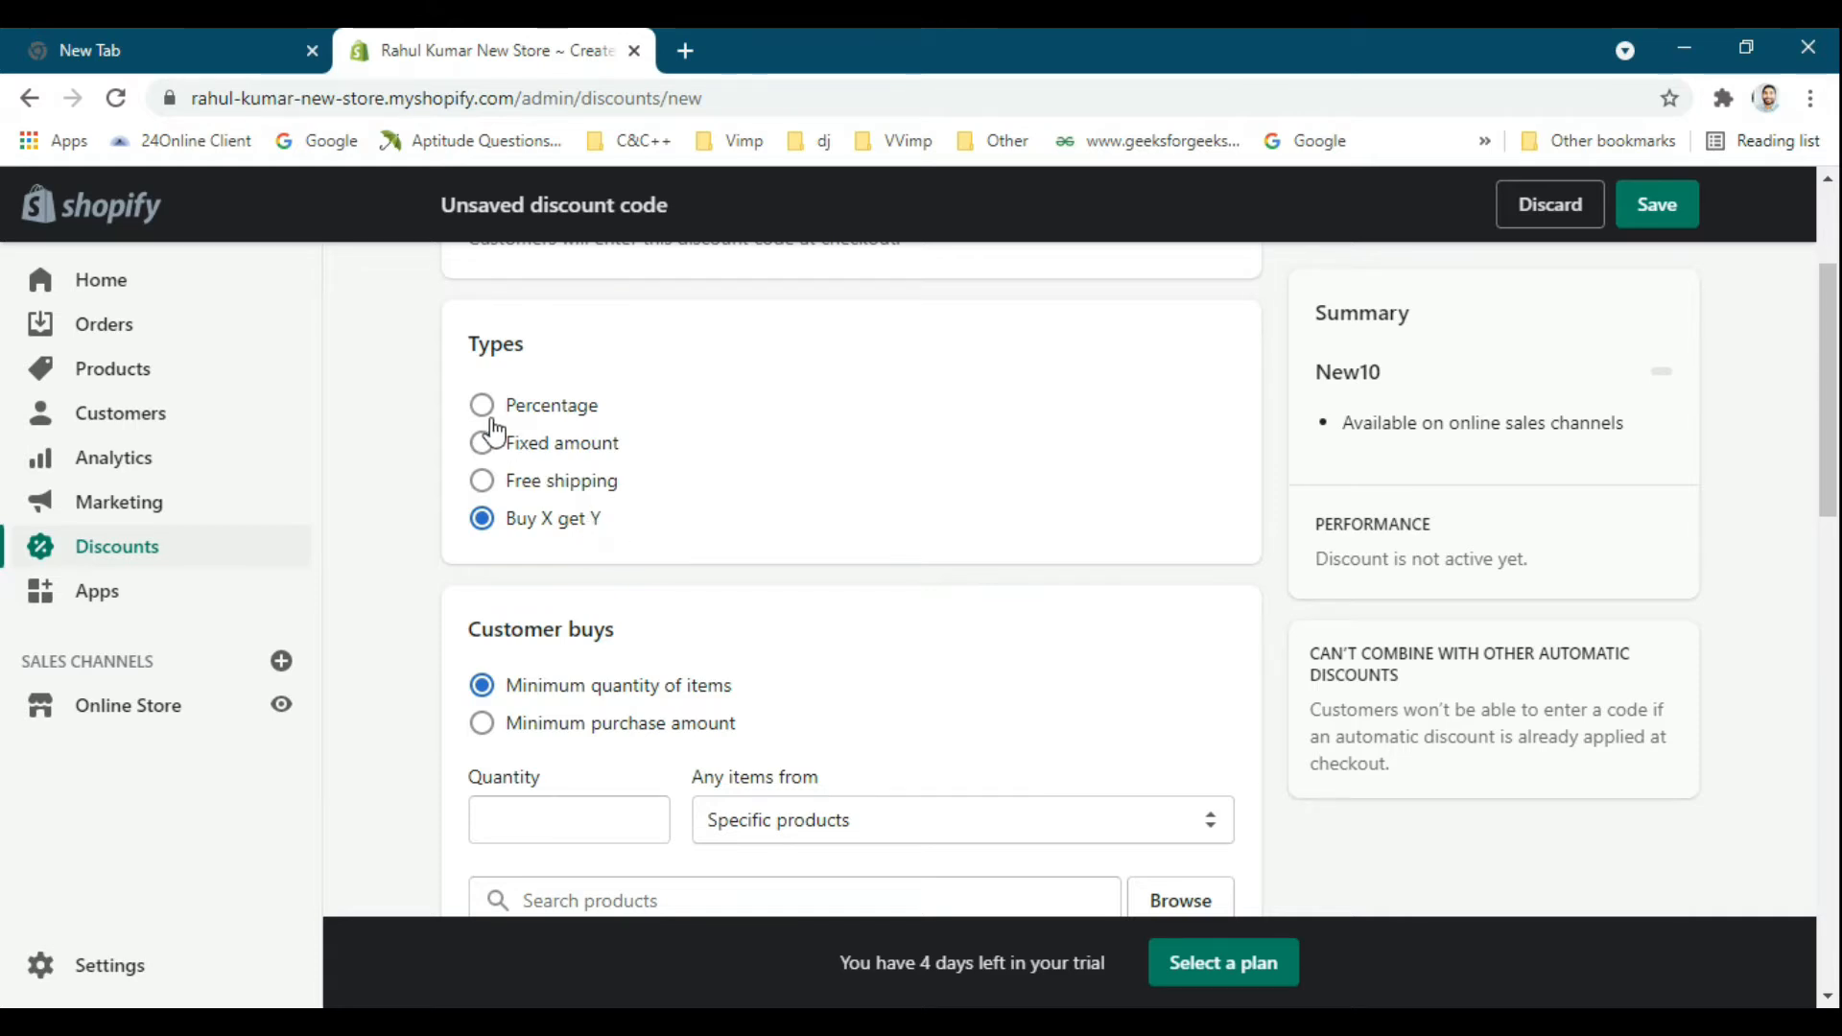
Set the New10 discount type to Percentage with a discount value of 10%.
{"action": "scroll", "coordinate": [705, 494], "scroll_direction": "up", "scroll_amount": 1}
{"action": "scroll", "coordinate": [739, 515], "scroll_direction": "down", "scroll_amount": 1}
{"action": "scroll", "coordinate": [687, 518], "scroll_direction": "up", "scroll_amount": 1}
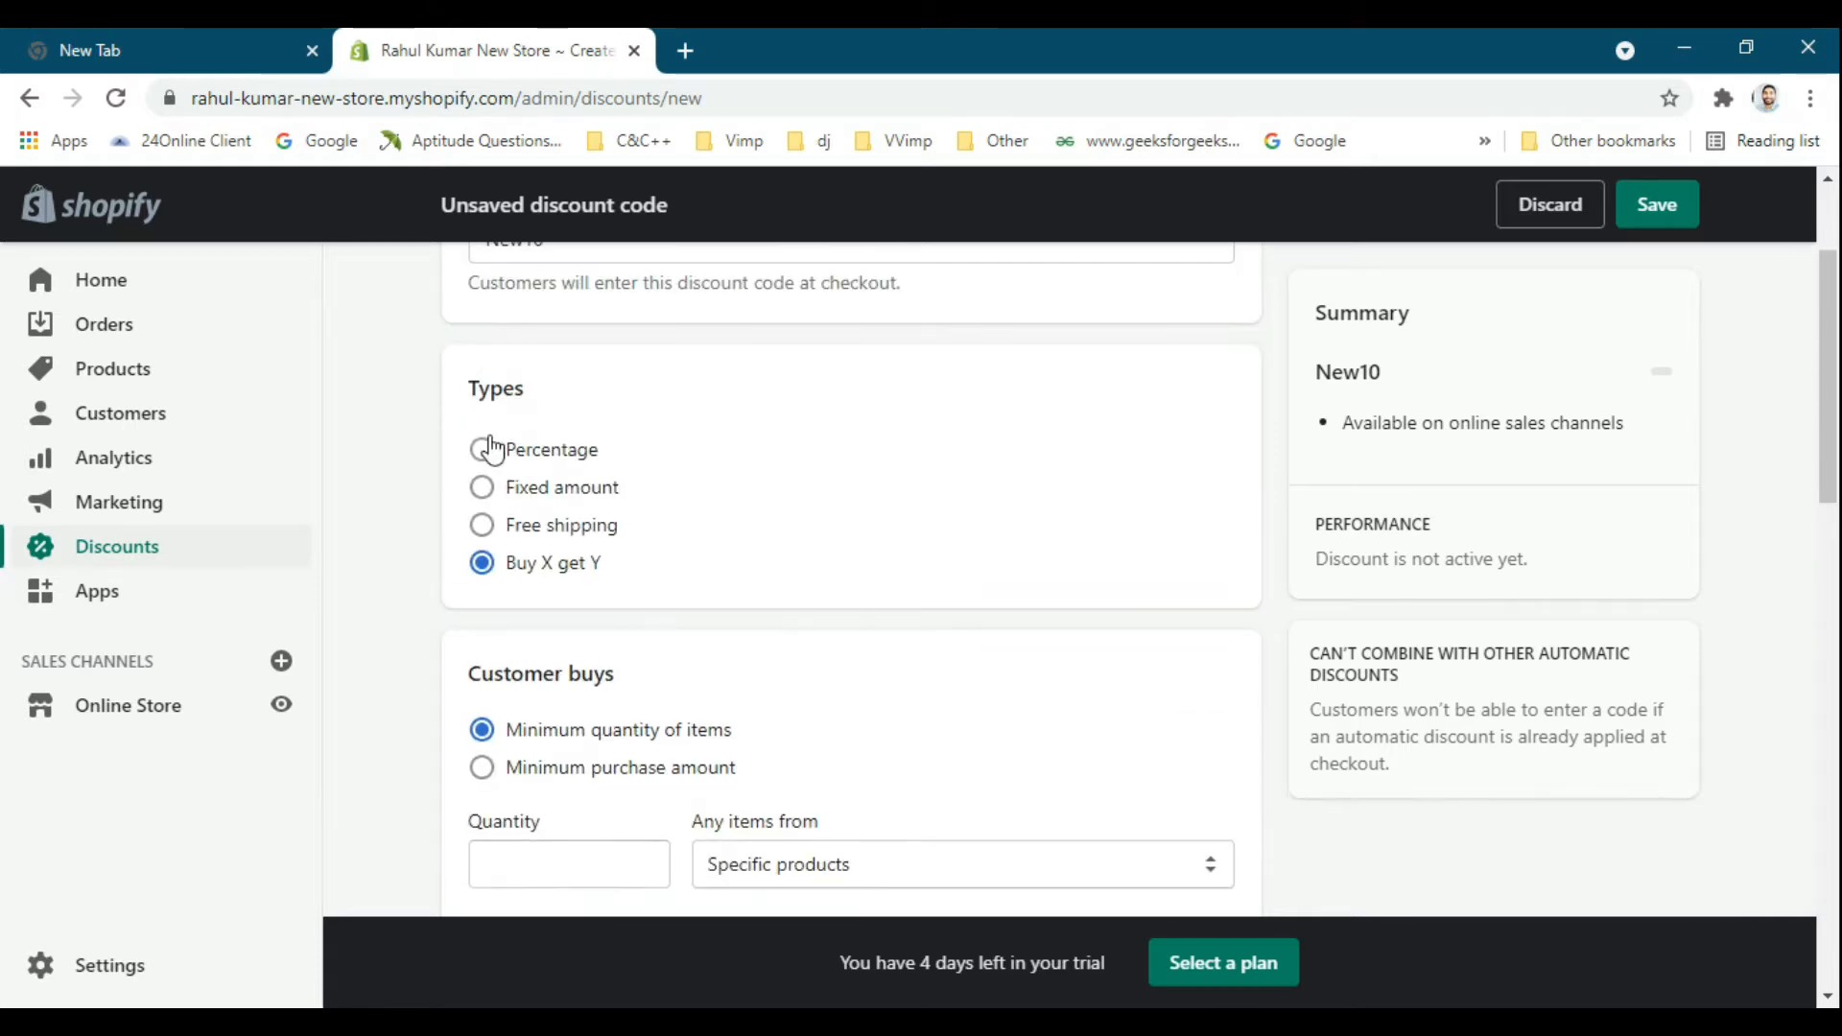
{"action": "scroll", "coordinate": [518, 489], "scroll_direction": "down", "scroll_amount": 1}
{"action": "scroll", "coordinate": [534, 477], "scroll_direction": "up", "scroll_amount": 1}
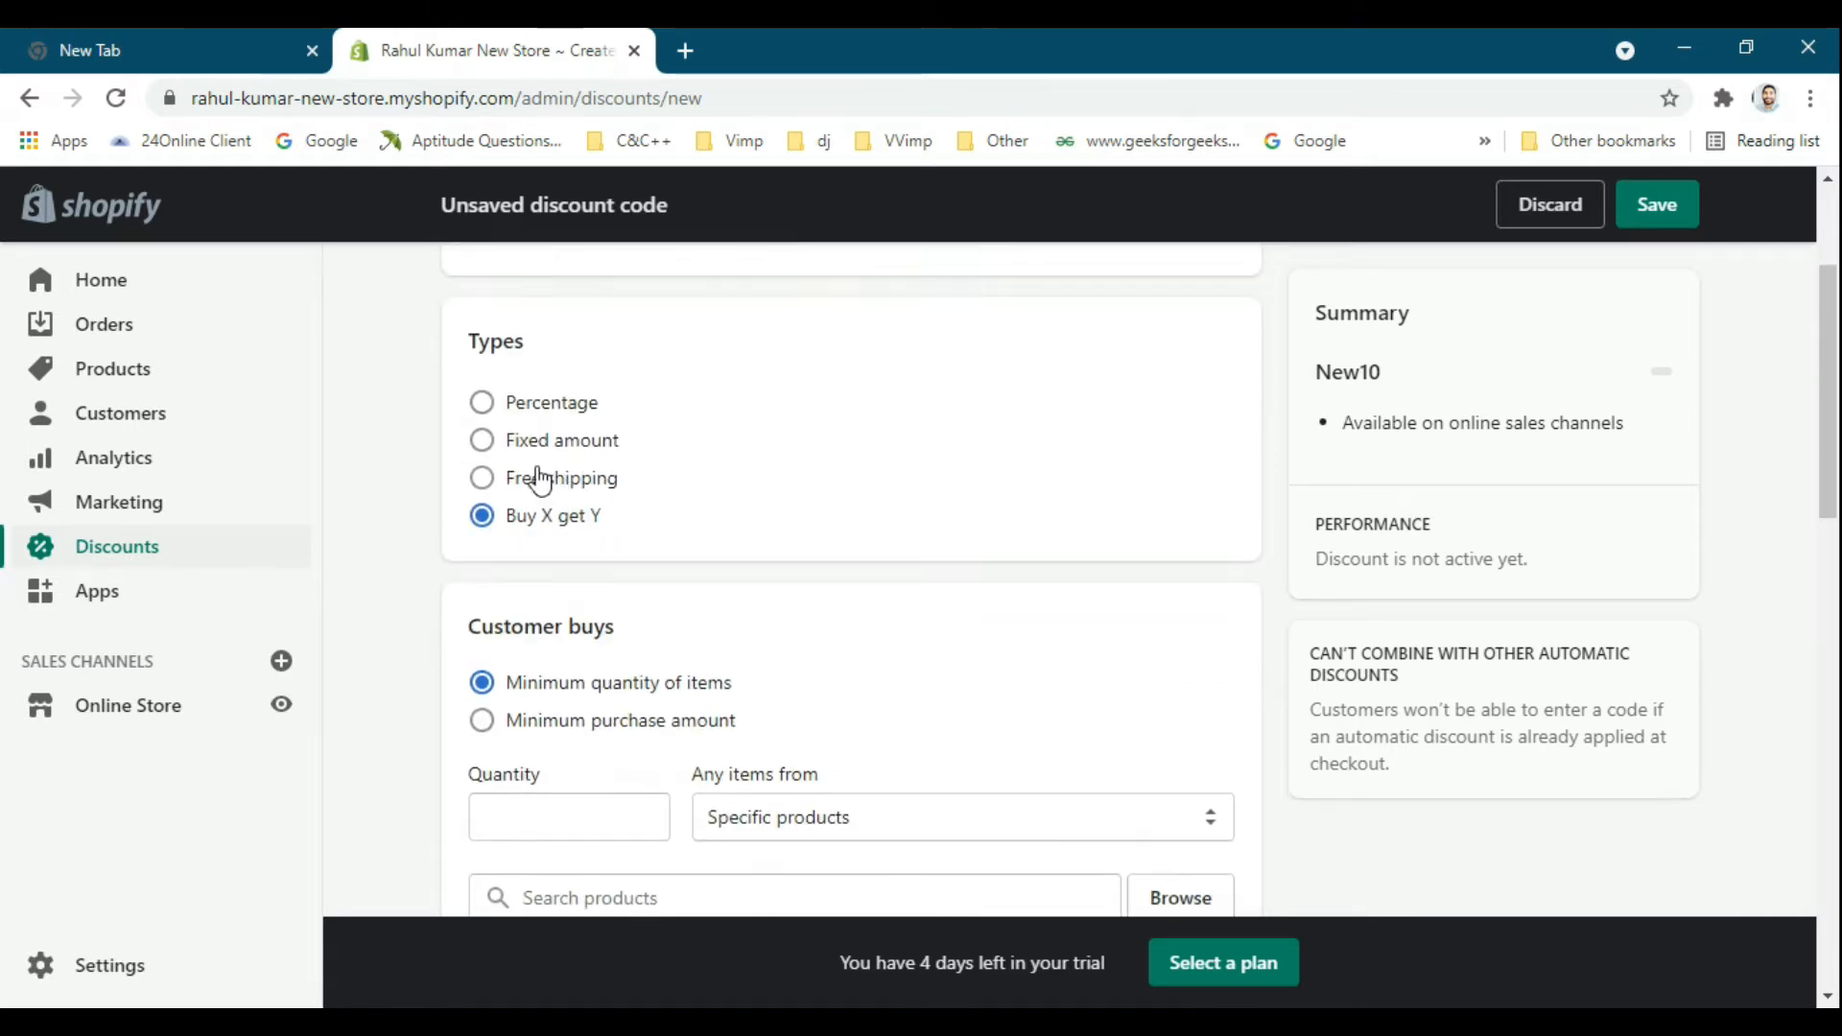
{"action": "left_click", "coordinate": [482, 406]}
{"action": "scroll", "coordinate": [806, 460], "scroll_direction": "down", "scroll_amount": 3}
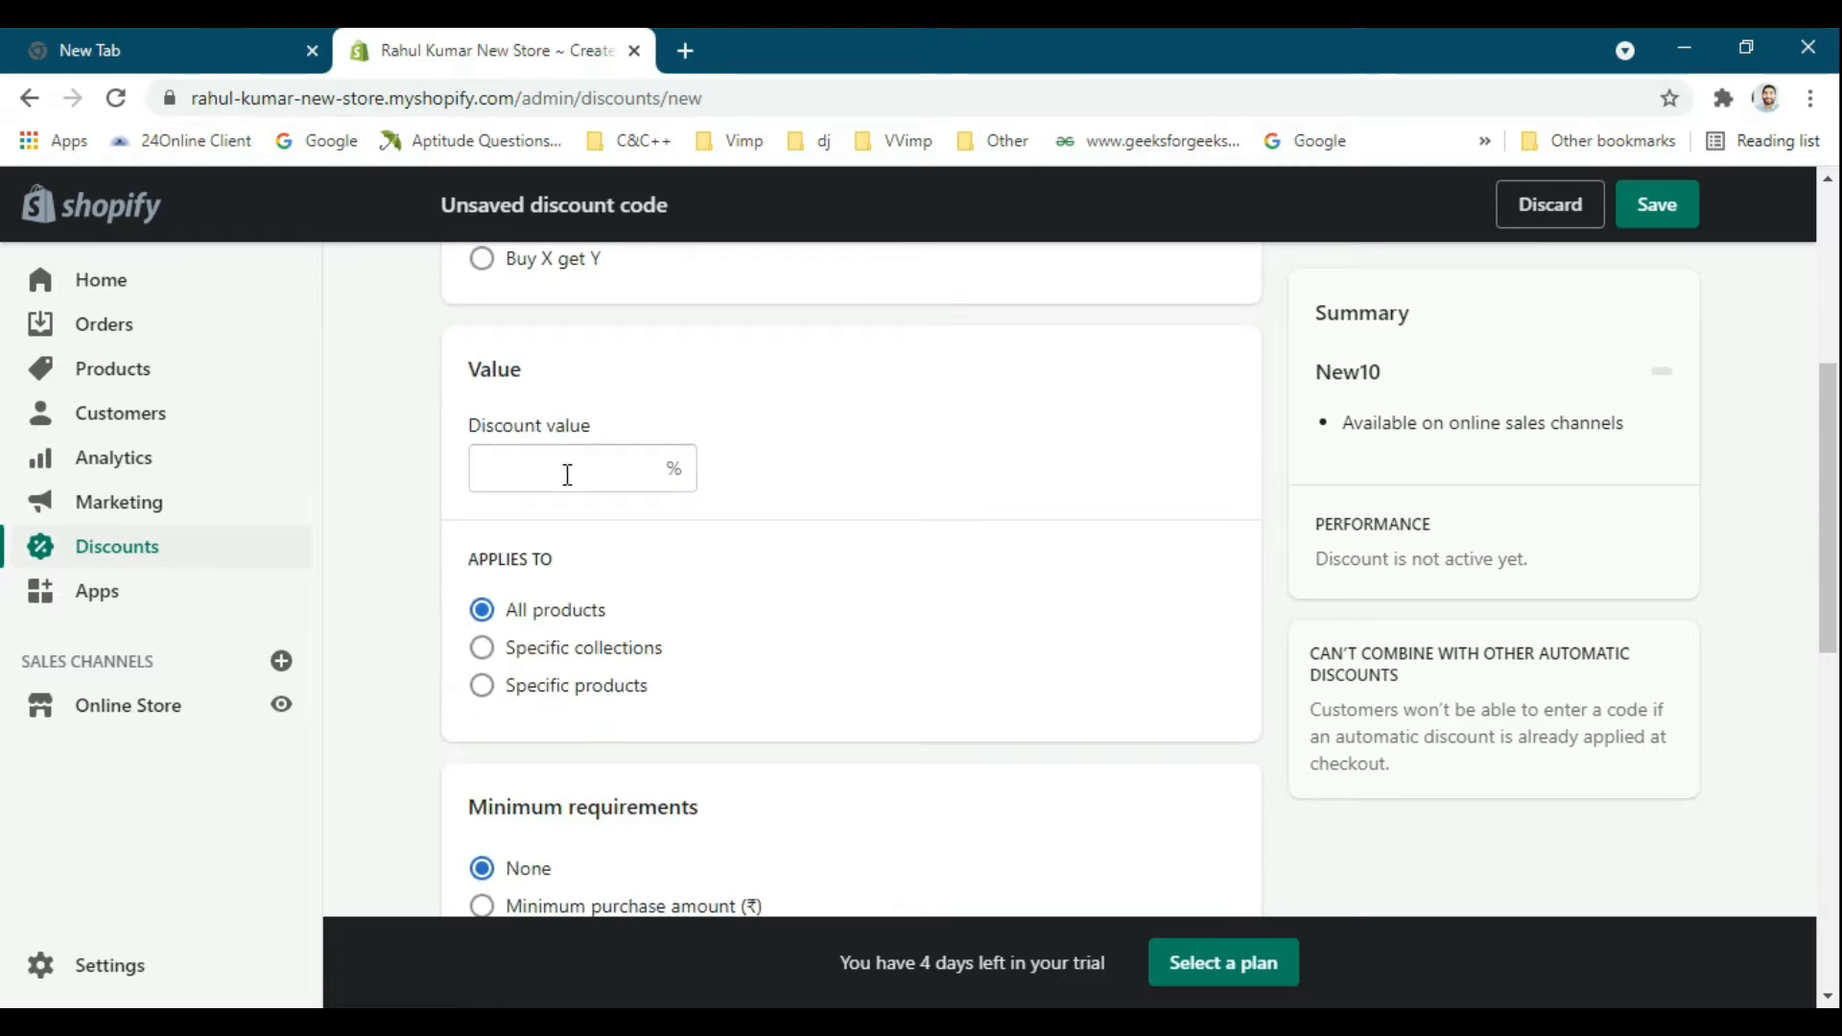
{"action": "left_click", "coordinate": [567, 475]}
{"action": "type", "text": "10"}
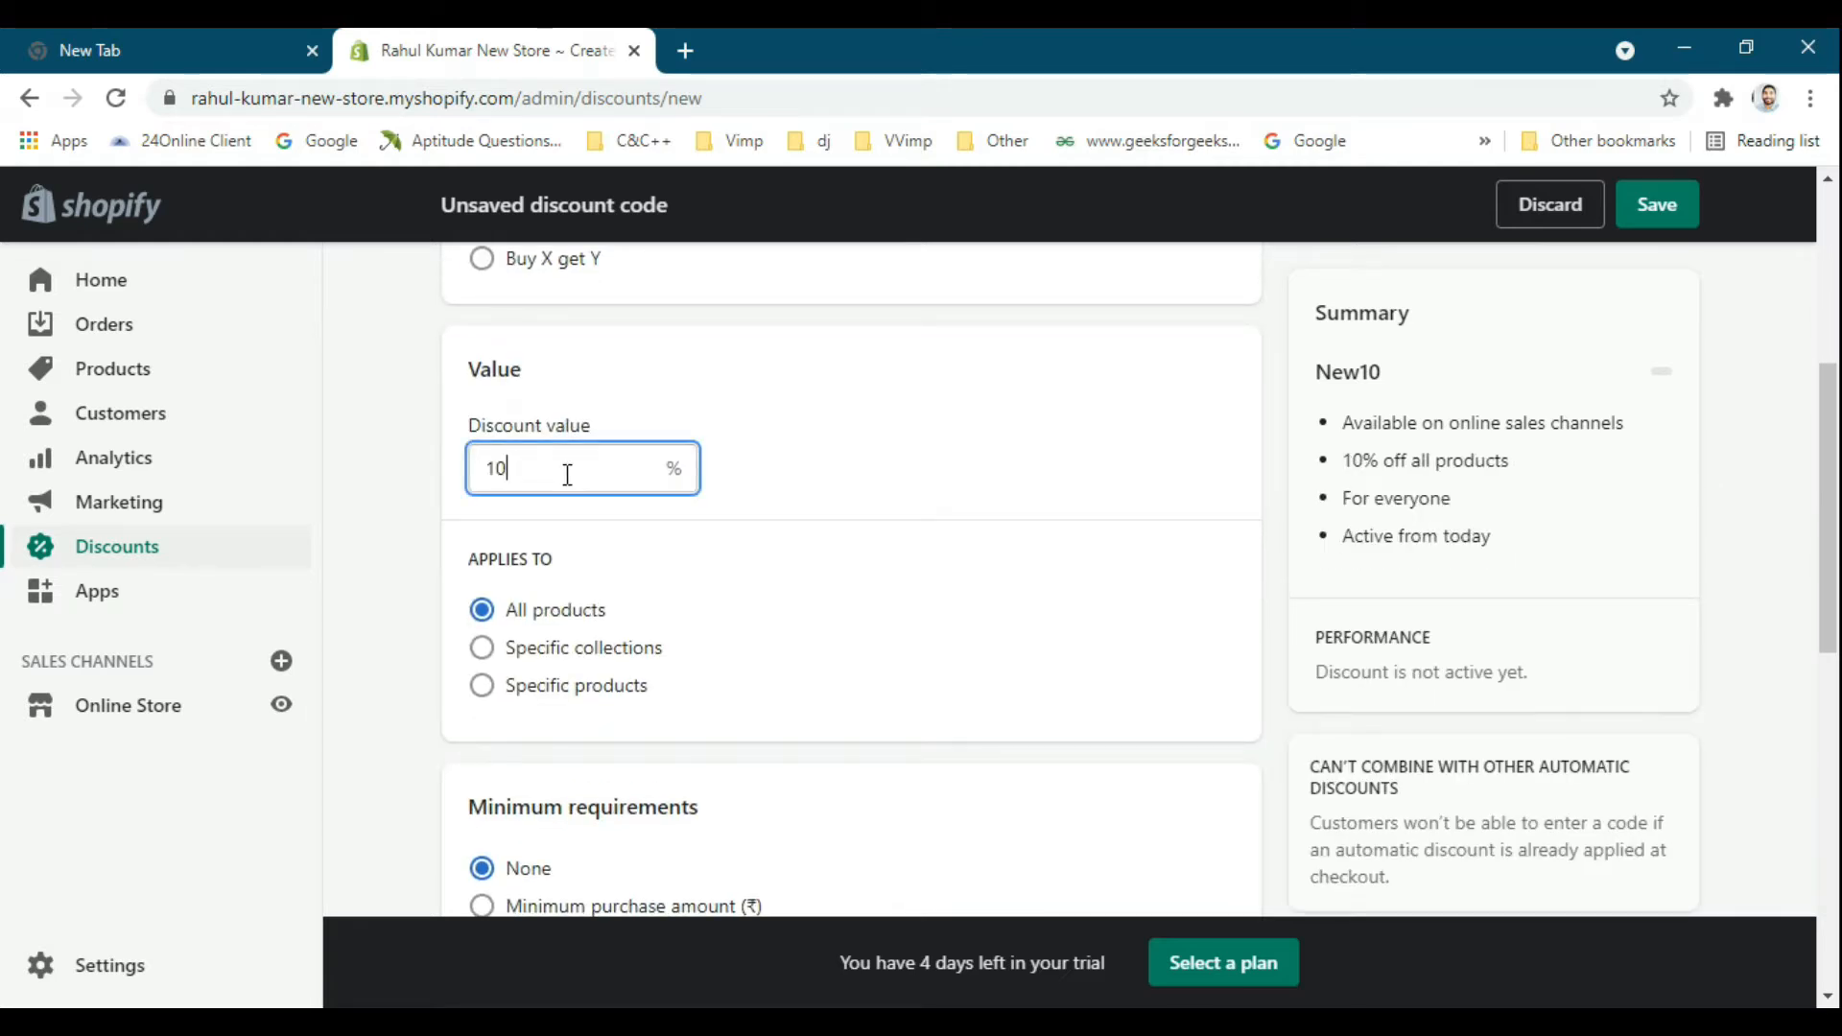
Preview applying the discount to specific collections and specific products, and return it to All products.
{"action": "scroll", "coordinate": [782, 502], "scroll_direction": "down", "scroll_amount": 2}
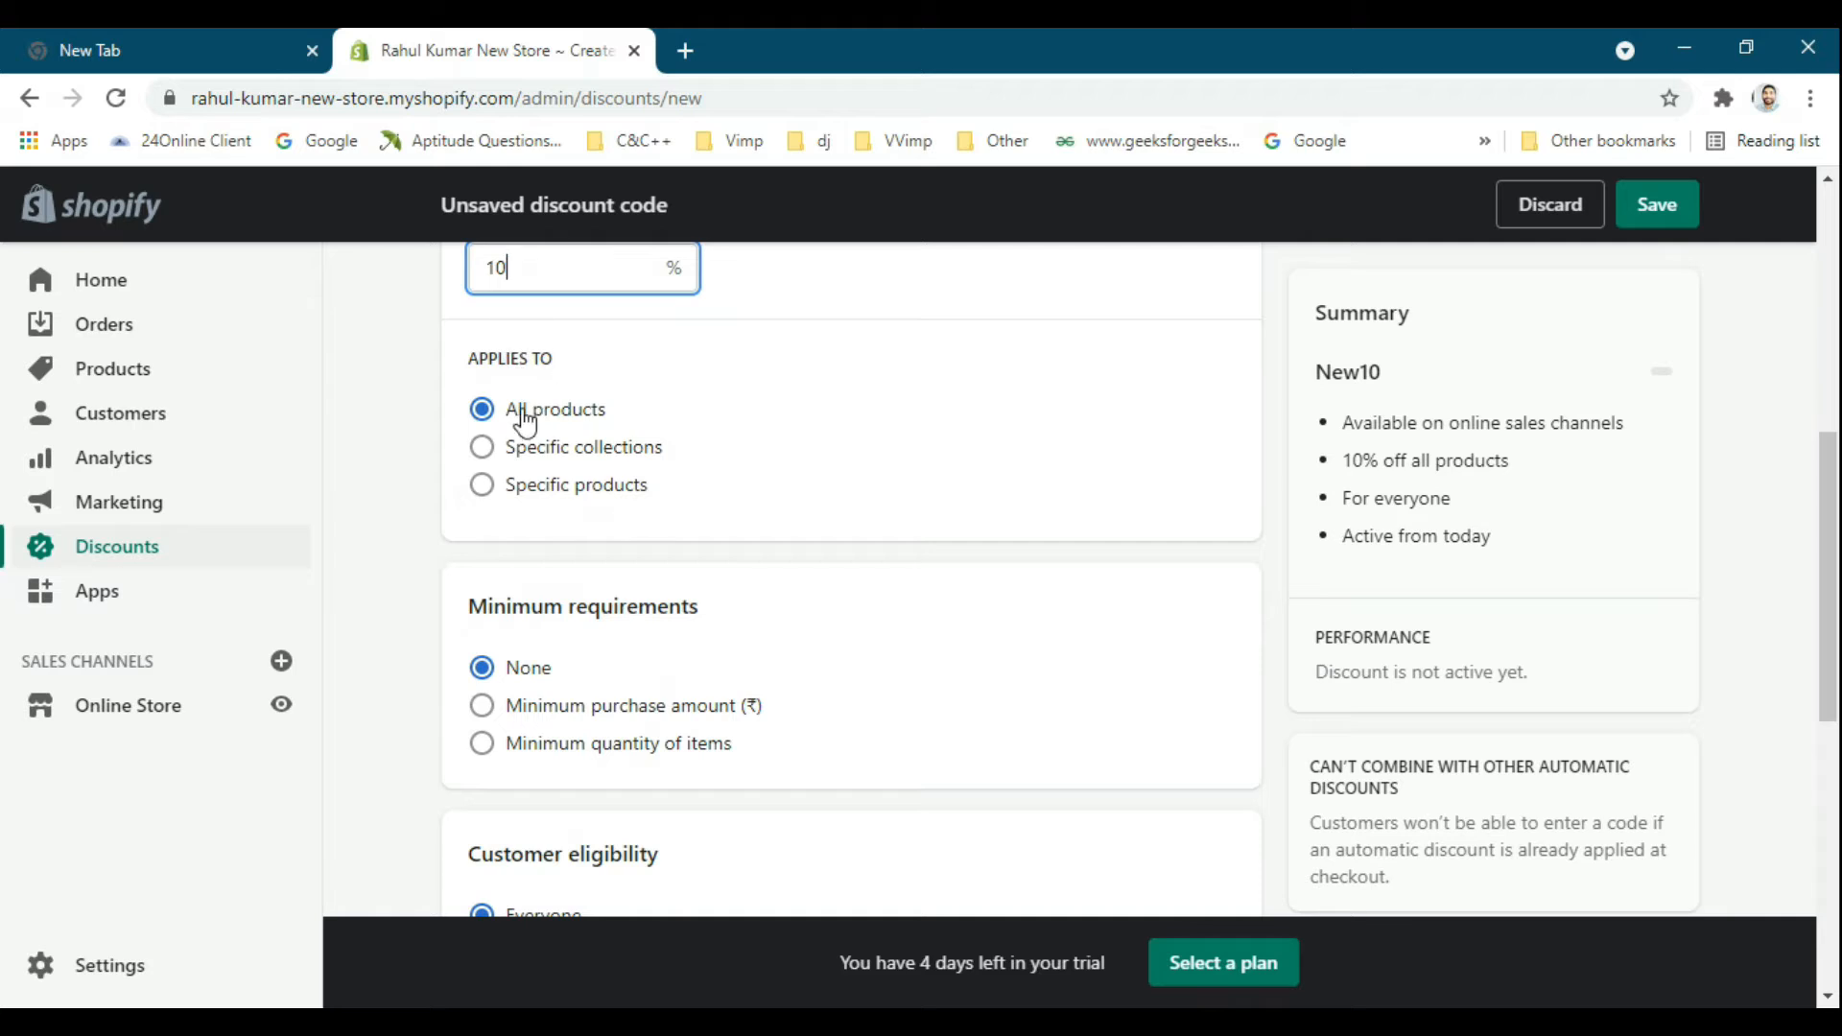
{"action": "left_click", "coordinate": [561, 451]}
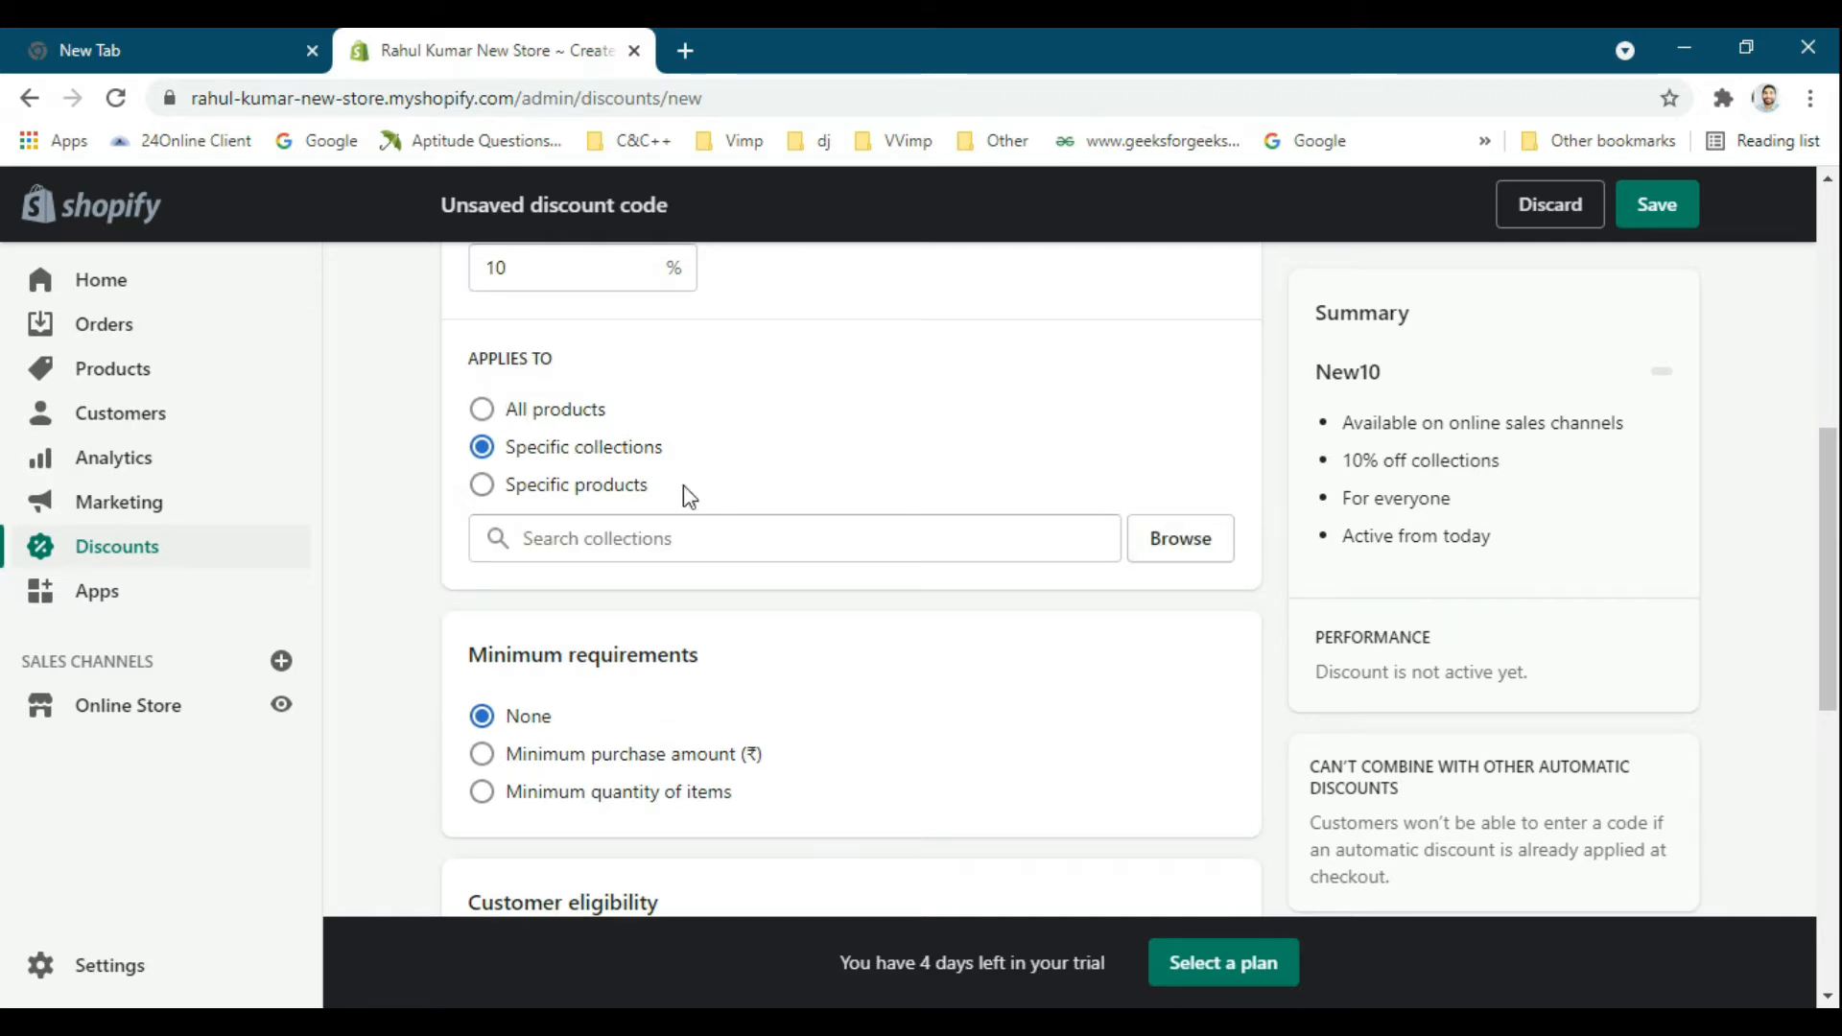
{"action": "left_click", "coordinate": [568, 486]}
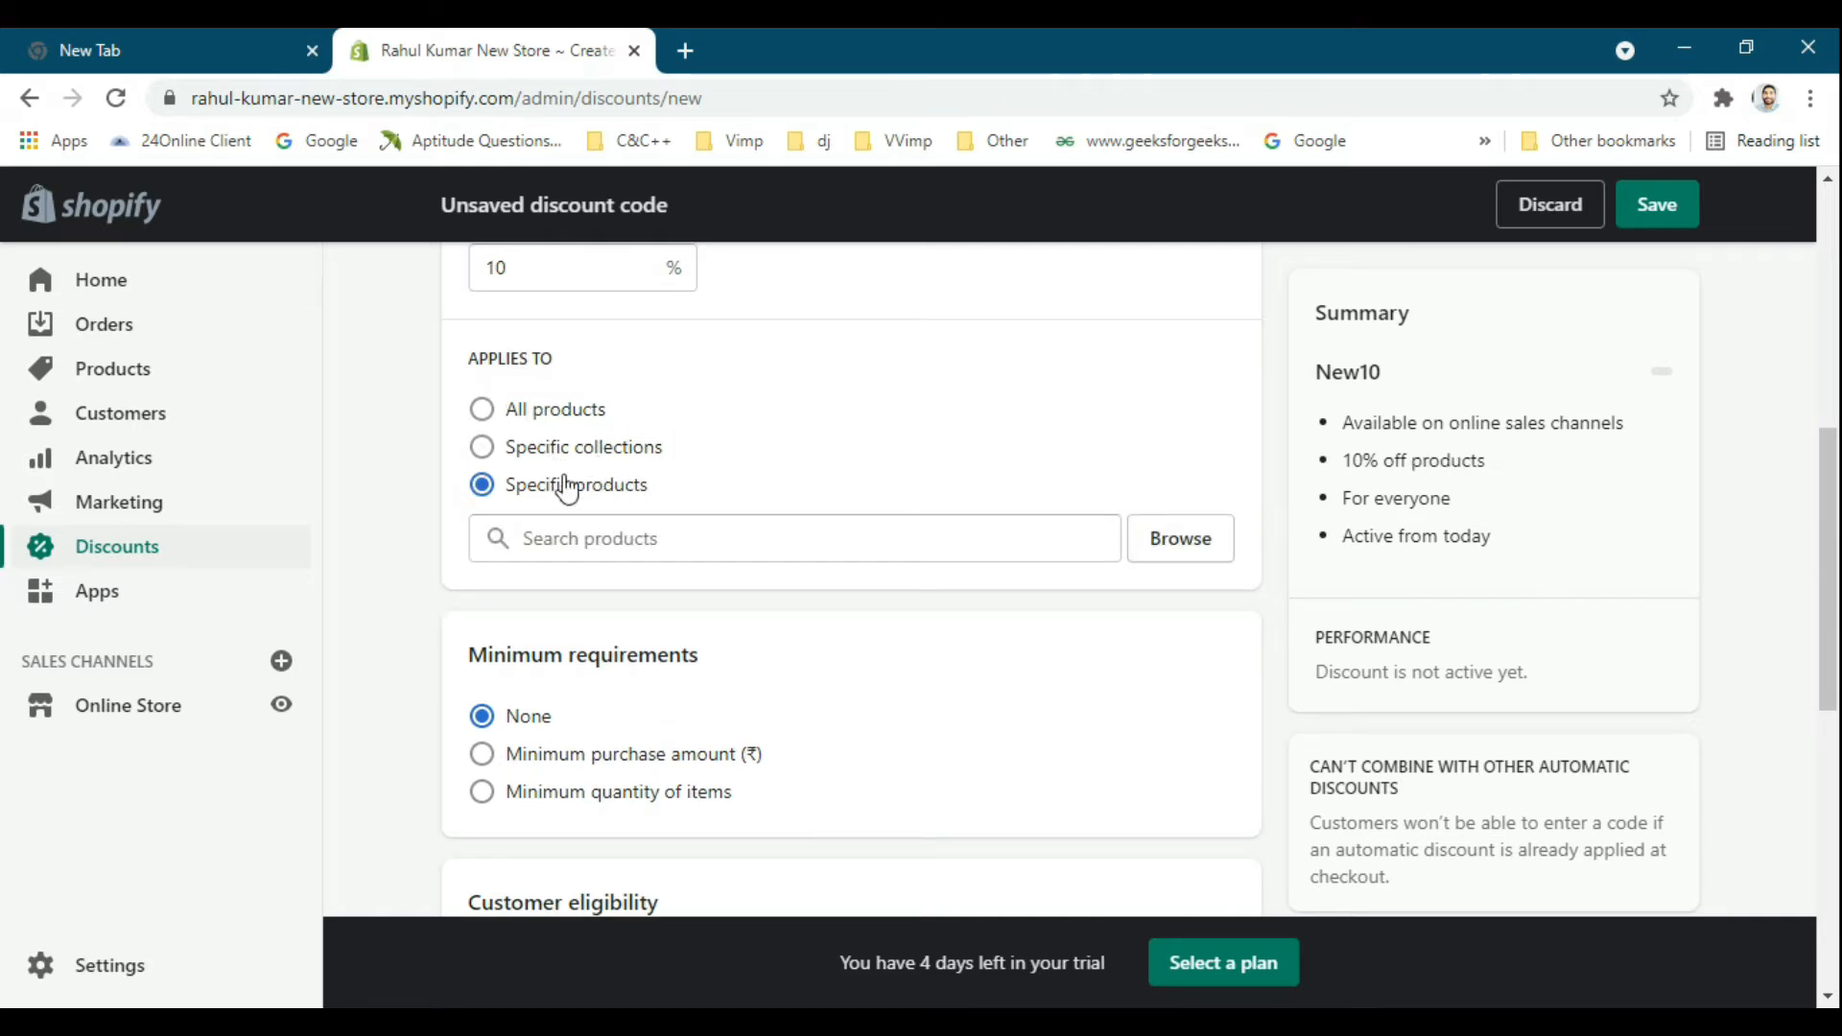
{"action": "left_click", "coordinate": [555, 416]}
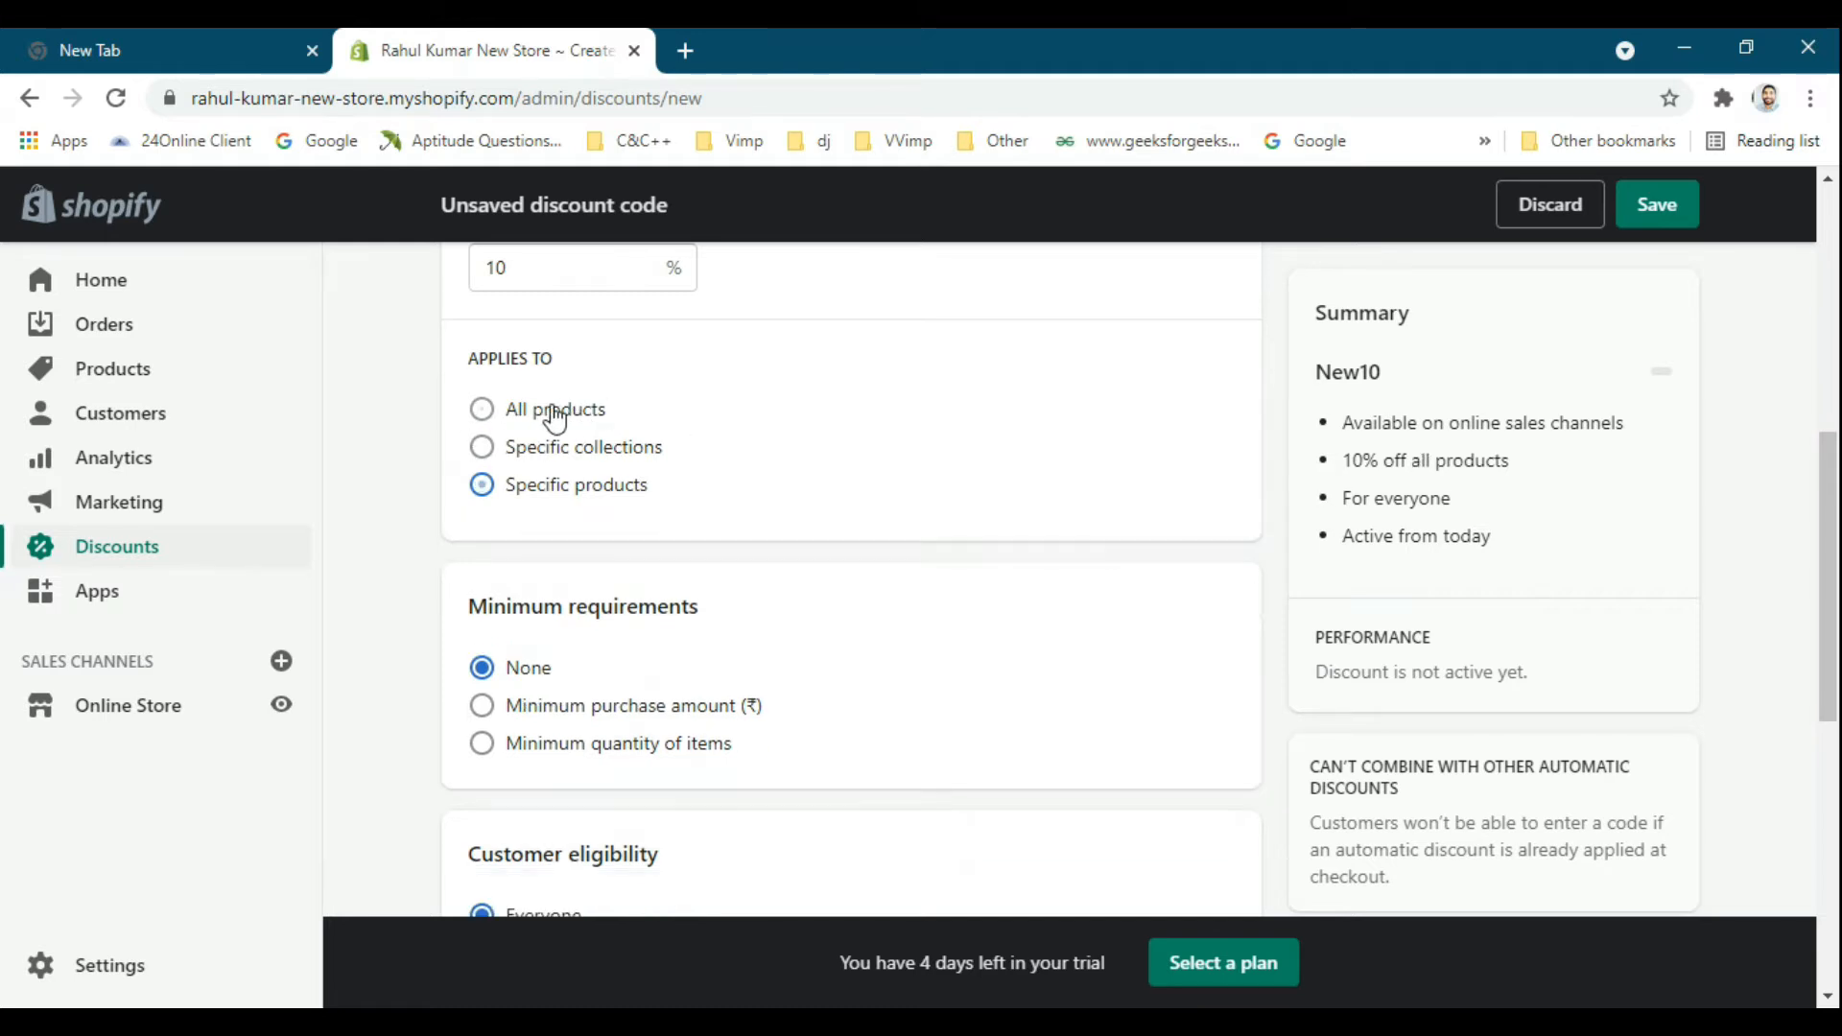
Try the minimum purchase amount option as the discount's minimum requirement.
{"action": "scroll", "coordinate": [844, 462], "scroll_direction": "down", "scroll_amount": 3}
{"action": "scroll", "coordinate": [844, 463], "scroll_direction": "up", "scroll_amount": 1}
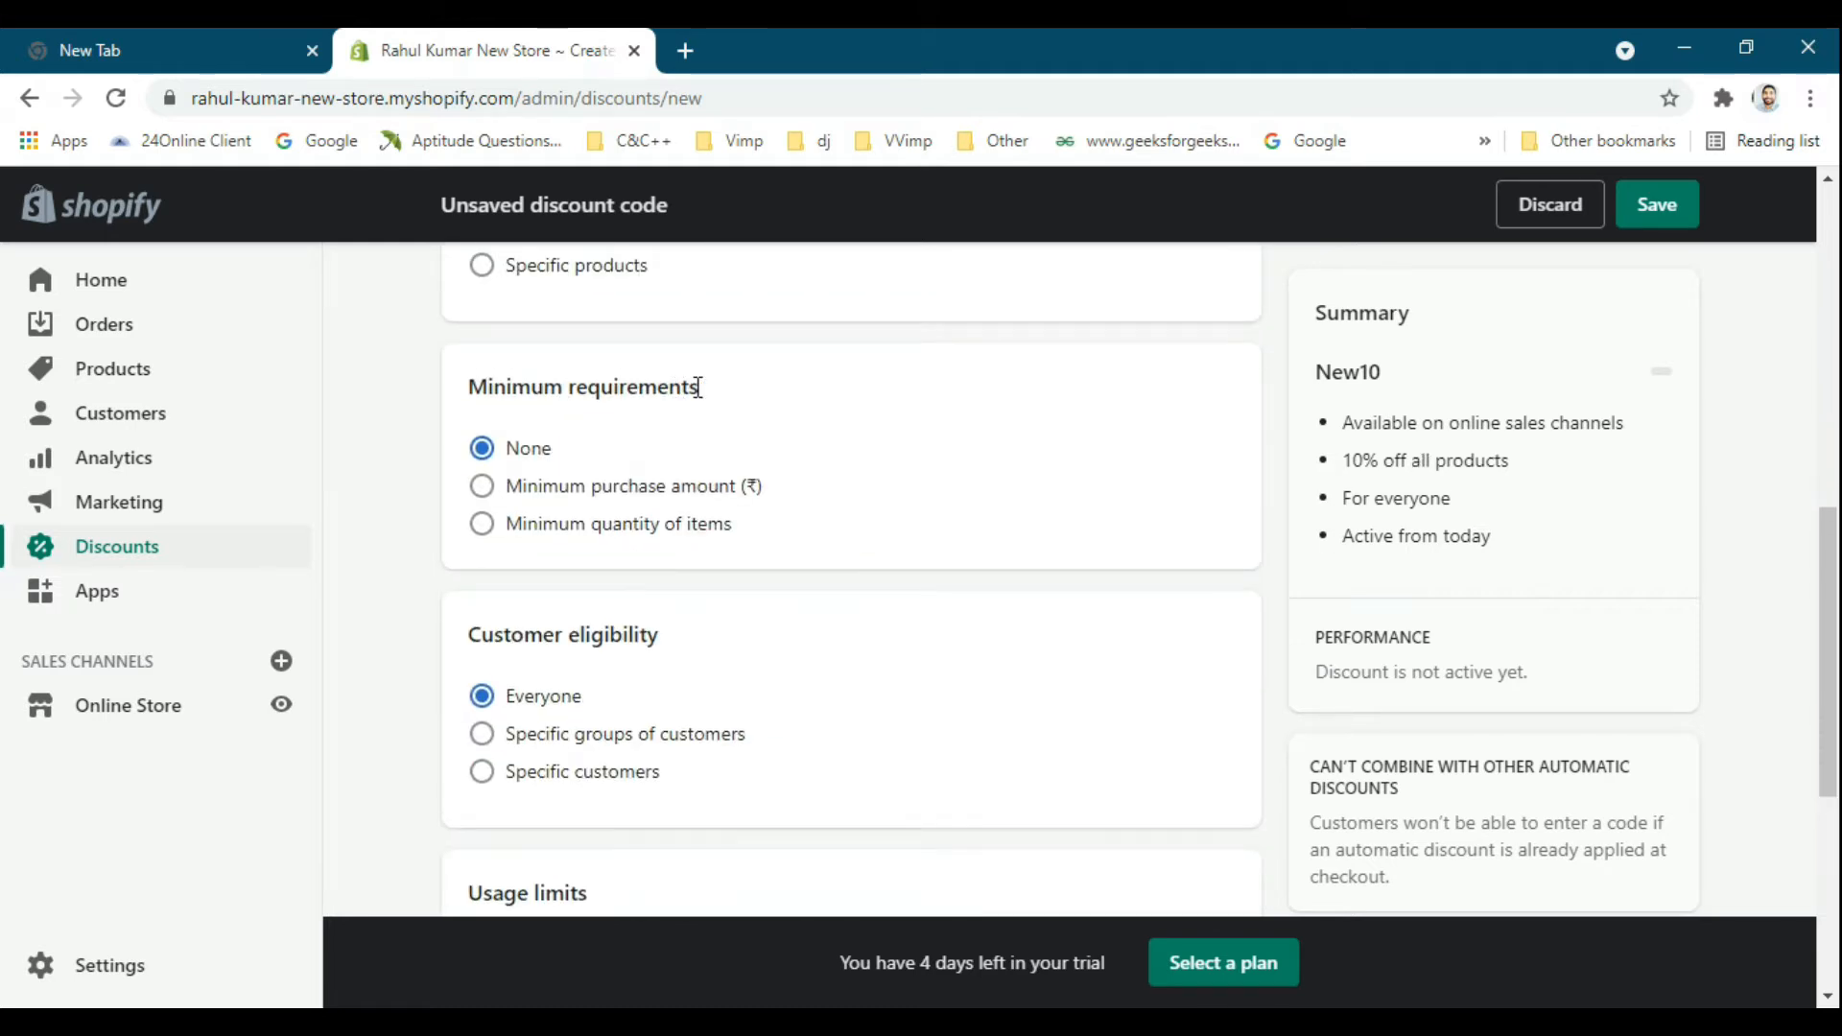
{"action": "left_click", "coordinate": [553, 494]}
{"action": "scroll", "coordinate": [740, 469], "scroll_direction": "down", "scroll_amount": 1}
{"action": "scroll", "coordinate": [667, 477], "scroll_direction": "up", "scroll_amount": 1}
{"action": "scroll", "coordinate": [834, 483], "scroll_direction": "down", "scroll_amount": 1}
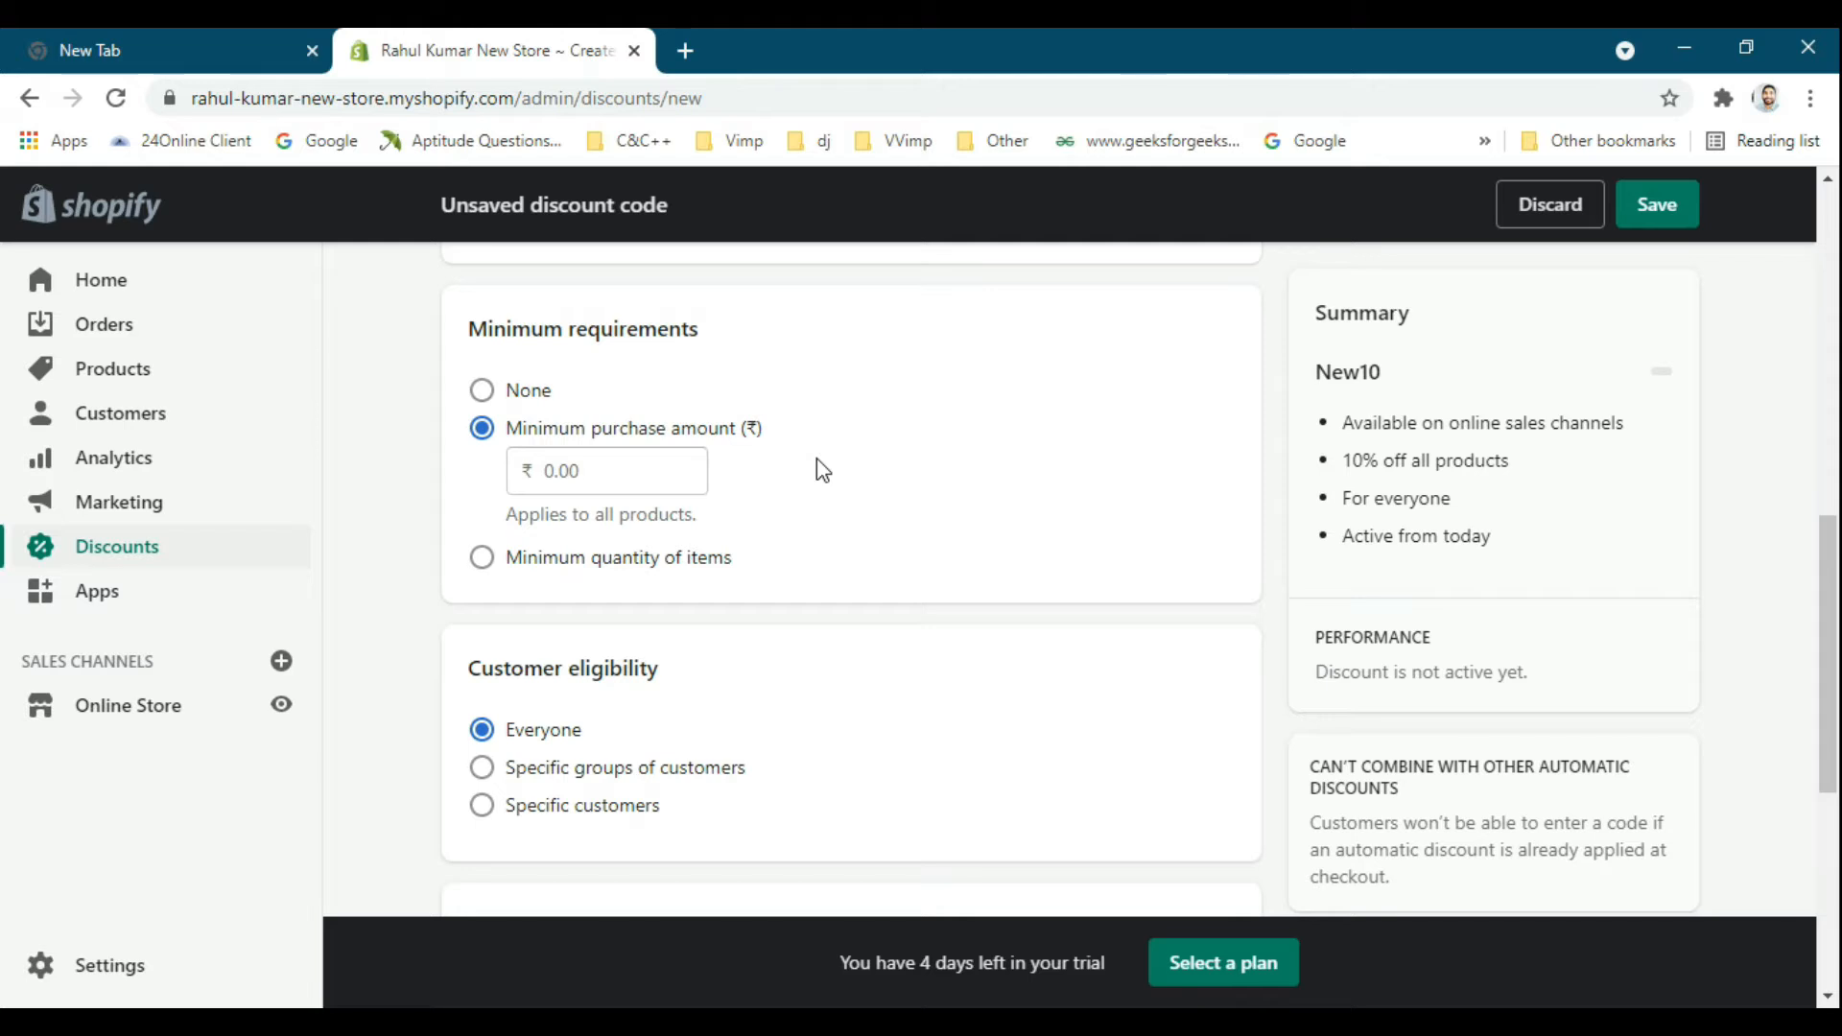
{"action": "scroll", "coordinate": [816, 472], "scroll_direction": "down", "scroll_amount": 1}
{"action": "scroll", "coordinate": [732, 500], "scroll_direction": "up", "scroll_amount": 1}
{"action": "scroll", "coordinate": [745, 478], "scroll_direction": "down", "scroll_amount": 1}
{"action": "scroll", "coordinate": [745, 478], "scroll_direction": "down", "scroll_amount": 1}
Try a minimum quantity of 2 items, and return the minimum requirement to None.
{"action": "left_click", "coordinate": [580, 539]}
{"action": "scroll", "coordinate": [908, 531], "scroll_direction": "down", "scroll_amount": 1}
{"action": "scroll", "coordinate": [849, 528], "scroll_direction": "up", "scroll_amount": 2}
{"action": "scroll", "coordinate": [851, 528], "scroll_direction": "up", "scroll_amount": 1}
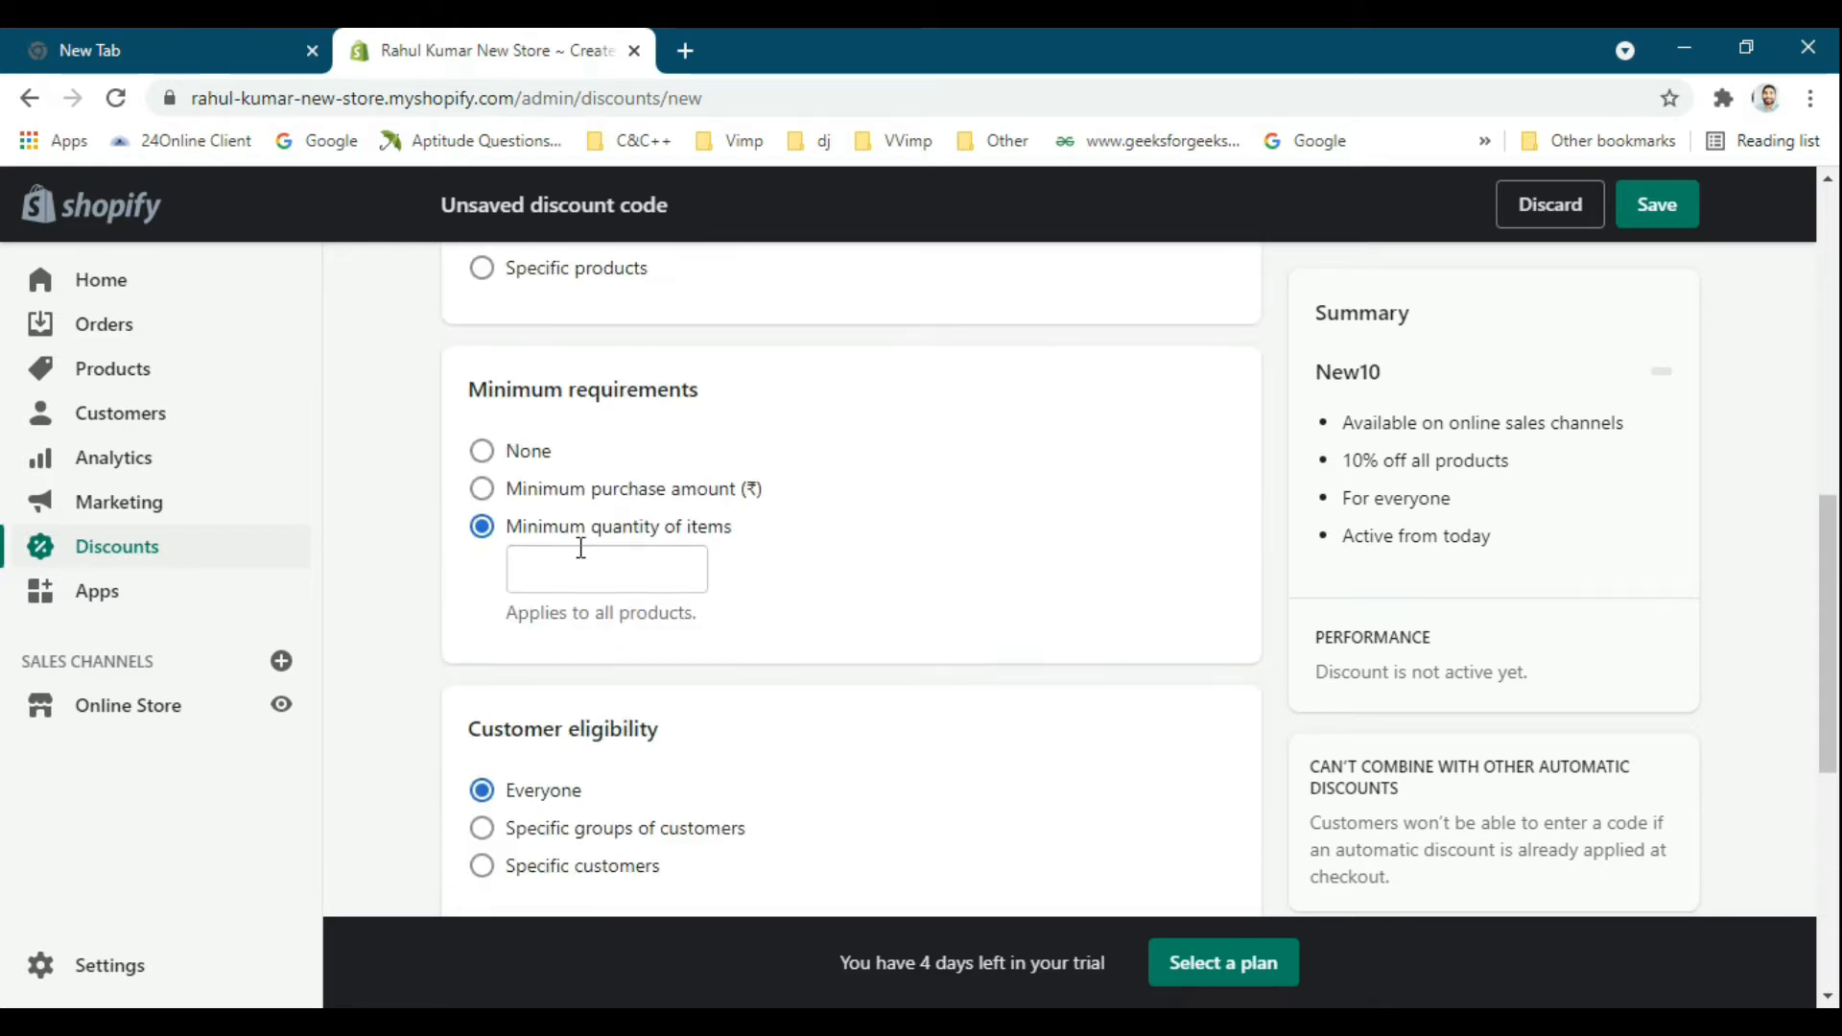
{"action": "left_click", "coordinate": [572, 567]}
{"action": "type", "text": "2"}
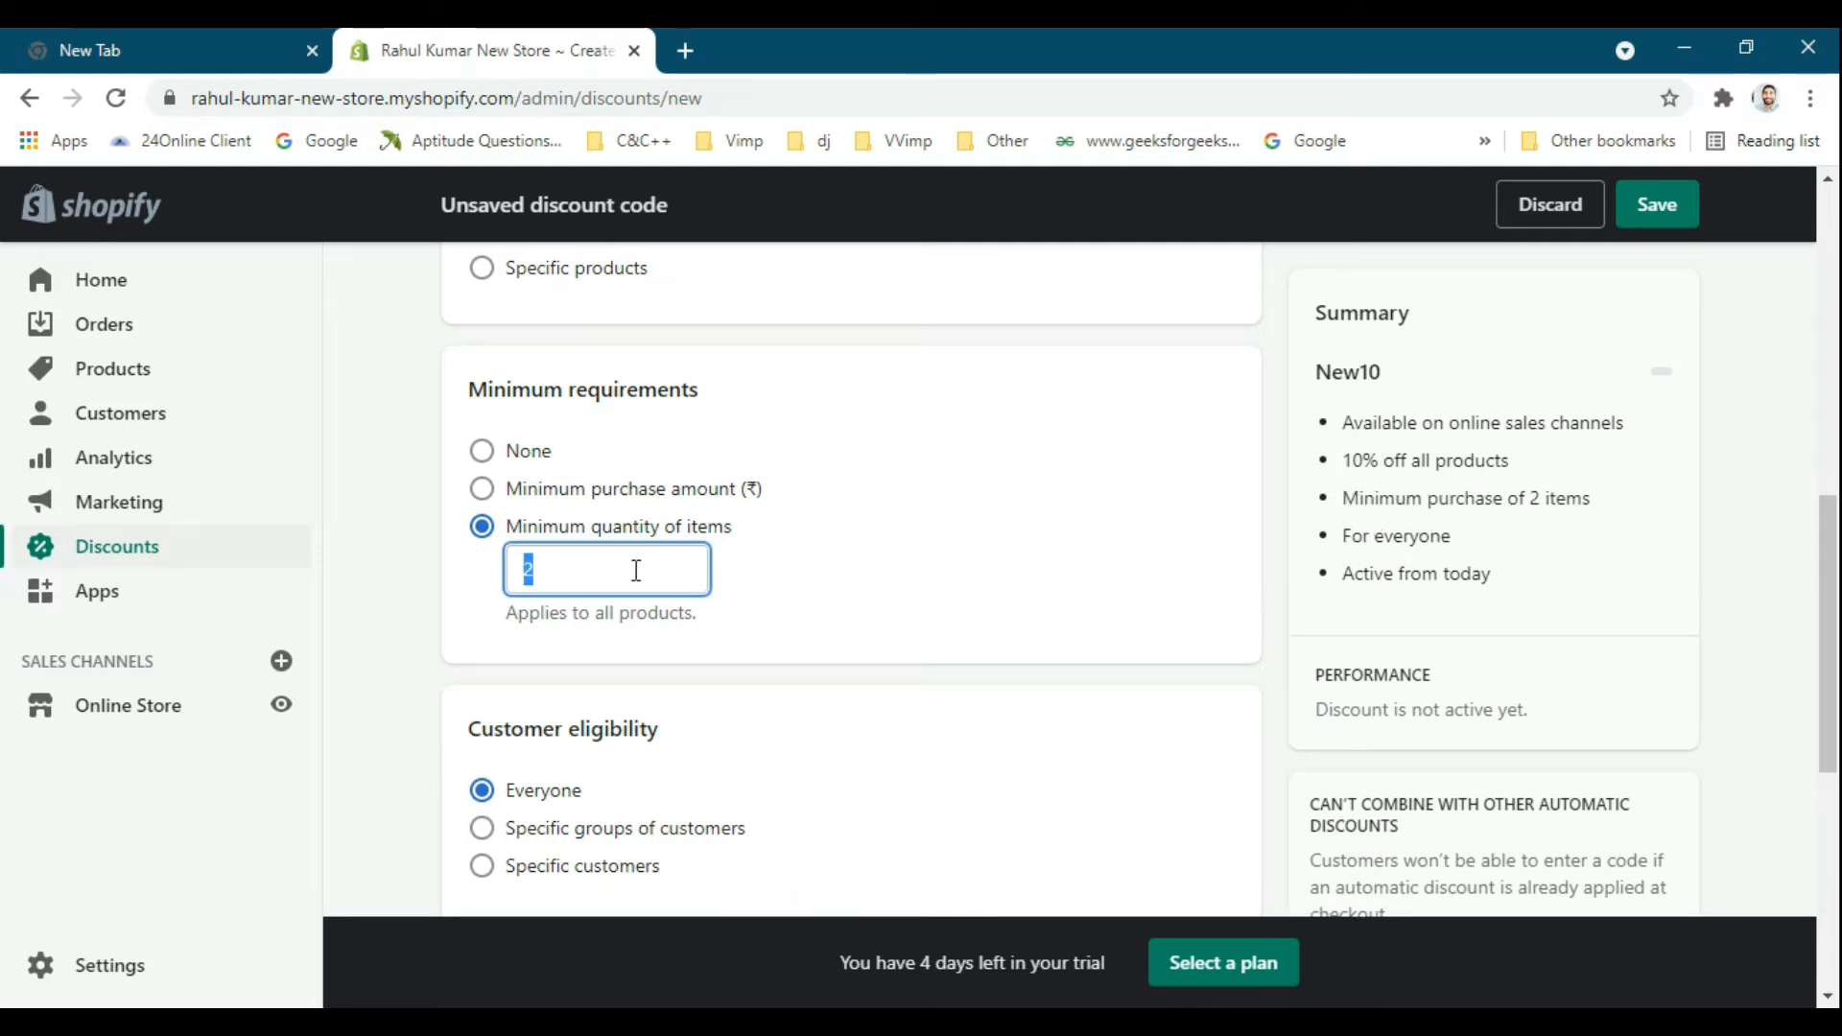
{"action": "key", "text": "BackSpace"}
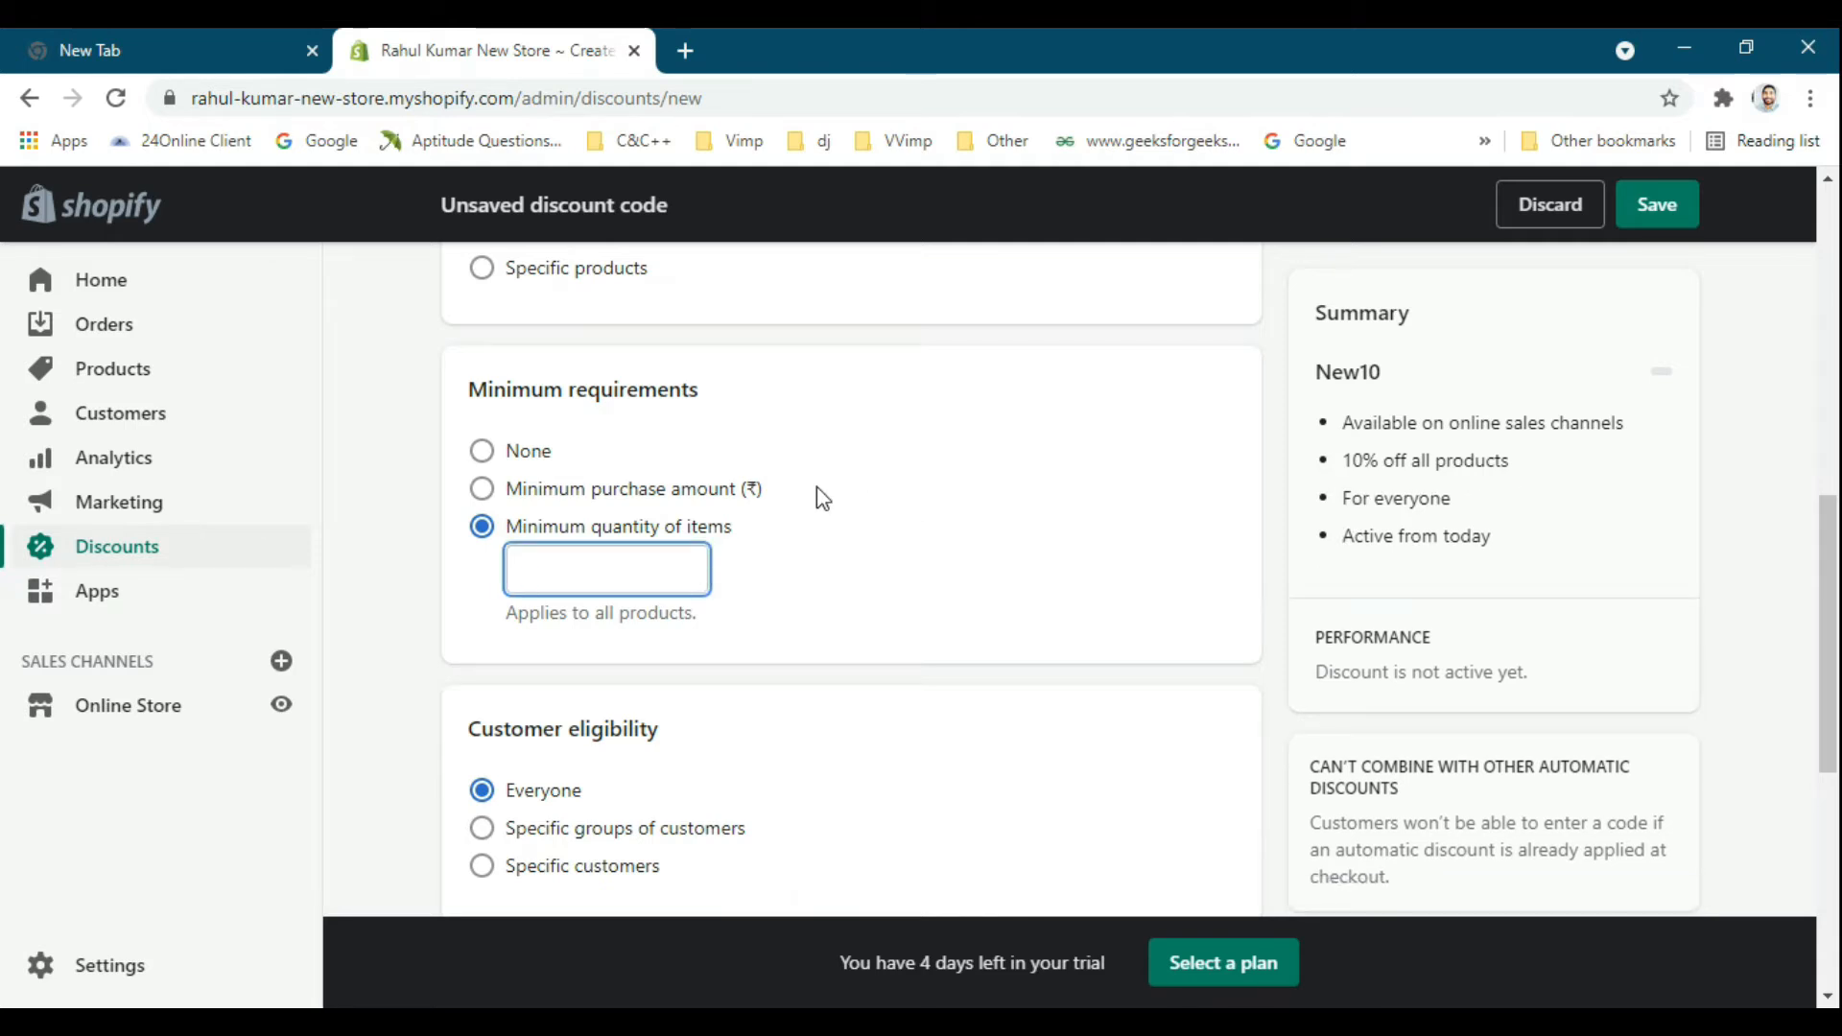
{"action": "scroll", "coordinate": [946, 501], "scroll_direction": "down", "scroll_amount": 3}
{"action": "scroll", "coordinate": [880, 510], "scroll_direction": "up", "scroll_amount": 3}
{"action": "left_click", "coordinate": [477, 468]}
Review the customer eligibility, usage limits and active dates options of the discount code.
{"action": "scroll", "coordinate": [876, 464], "scroll_direction": "down", "scroll_amount": 4}
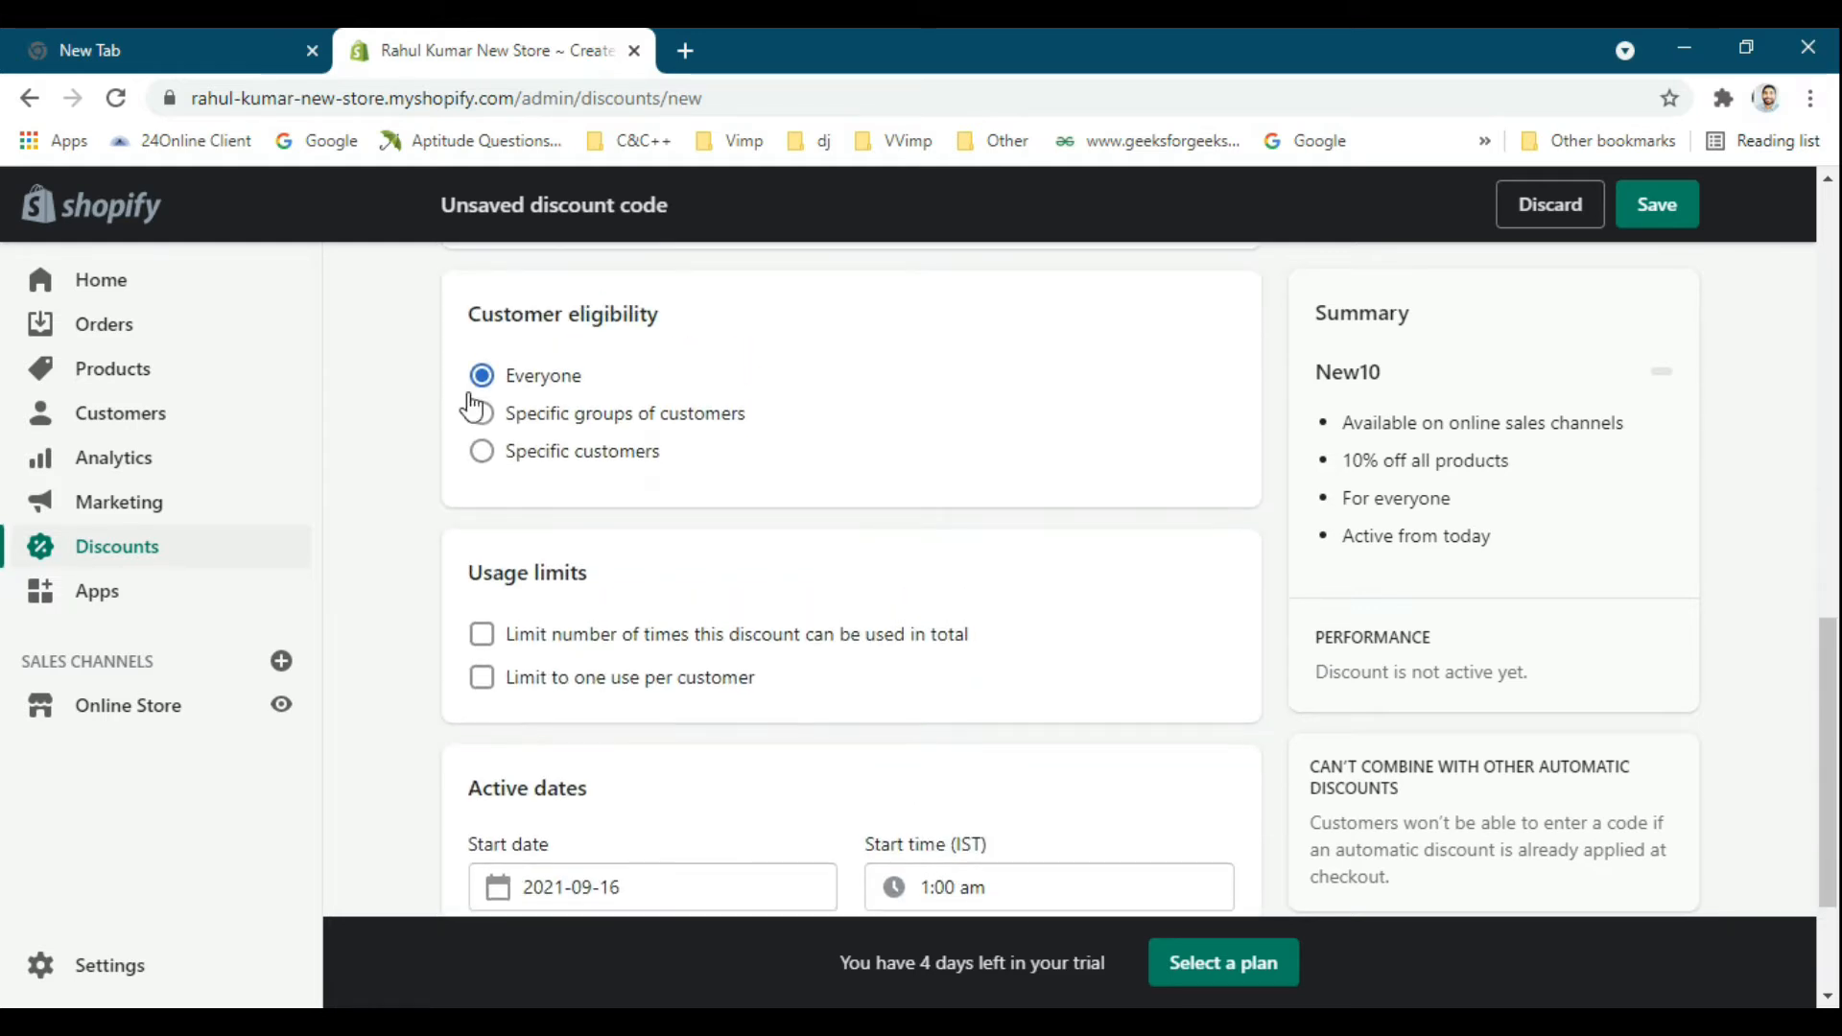
{"action": "scroll", "coordinate": [614, 412], "scroll_direction": "down", "scroll_amount": 1}
{"action": "scroll", "coordinate": [605, 415], "scroll_direction": "up", "scroll_amount": 1}
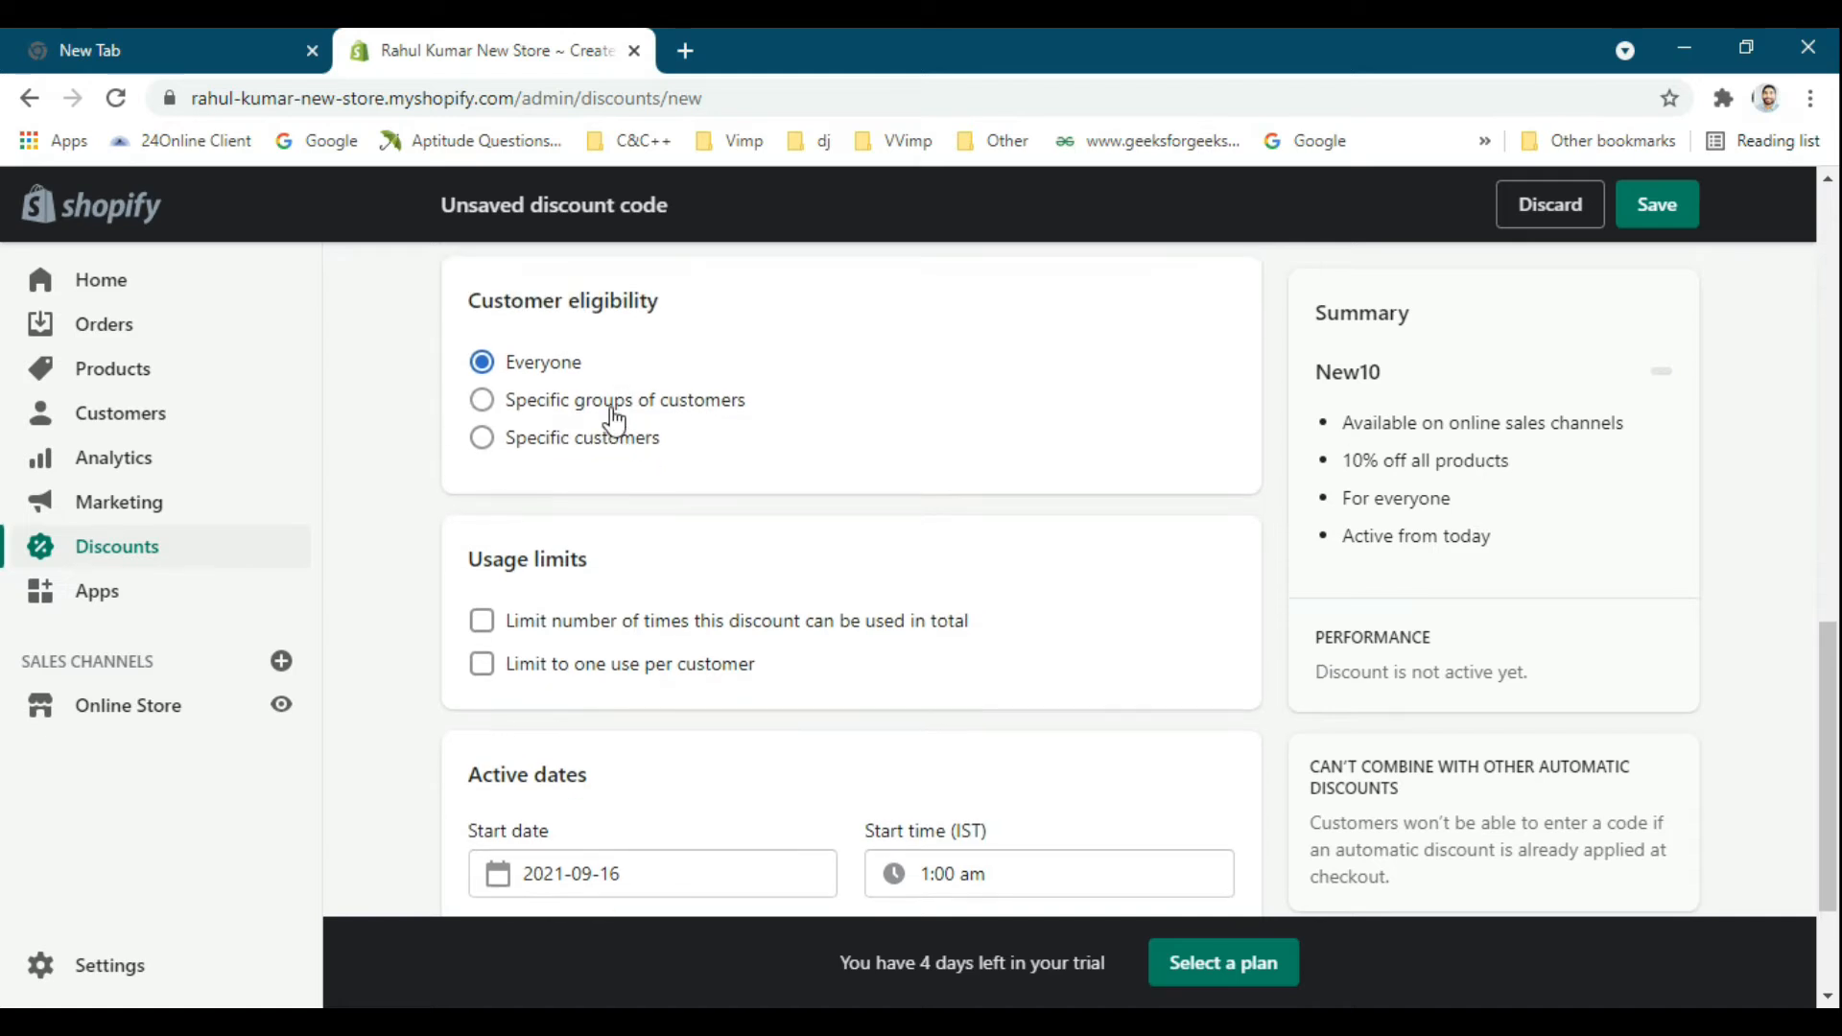
{"action": "scroll", "coordinate": [664, 499], "scroll_direction": "down", "scroll_amount": 1}
{"action": "scroll", "coordinate": [669, 503], "scroll_direction": "down", "scroll_amount": 2}
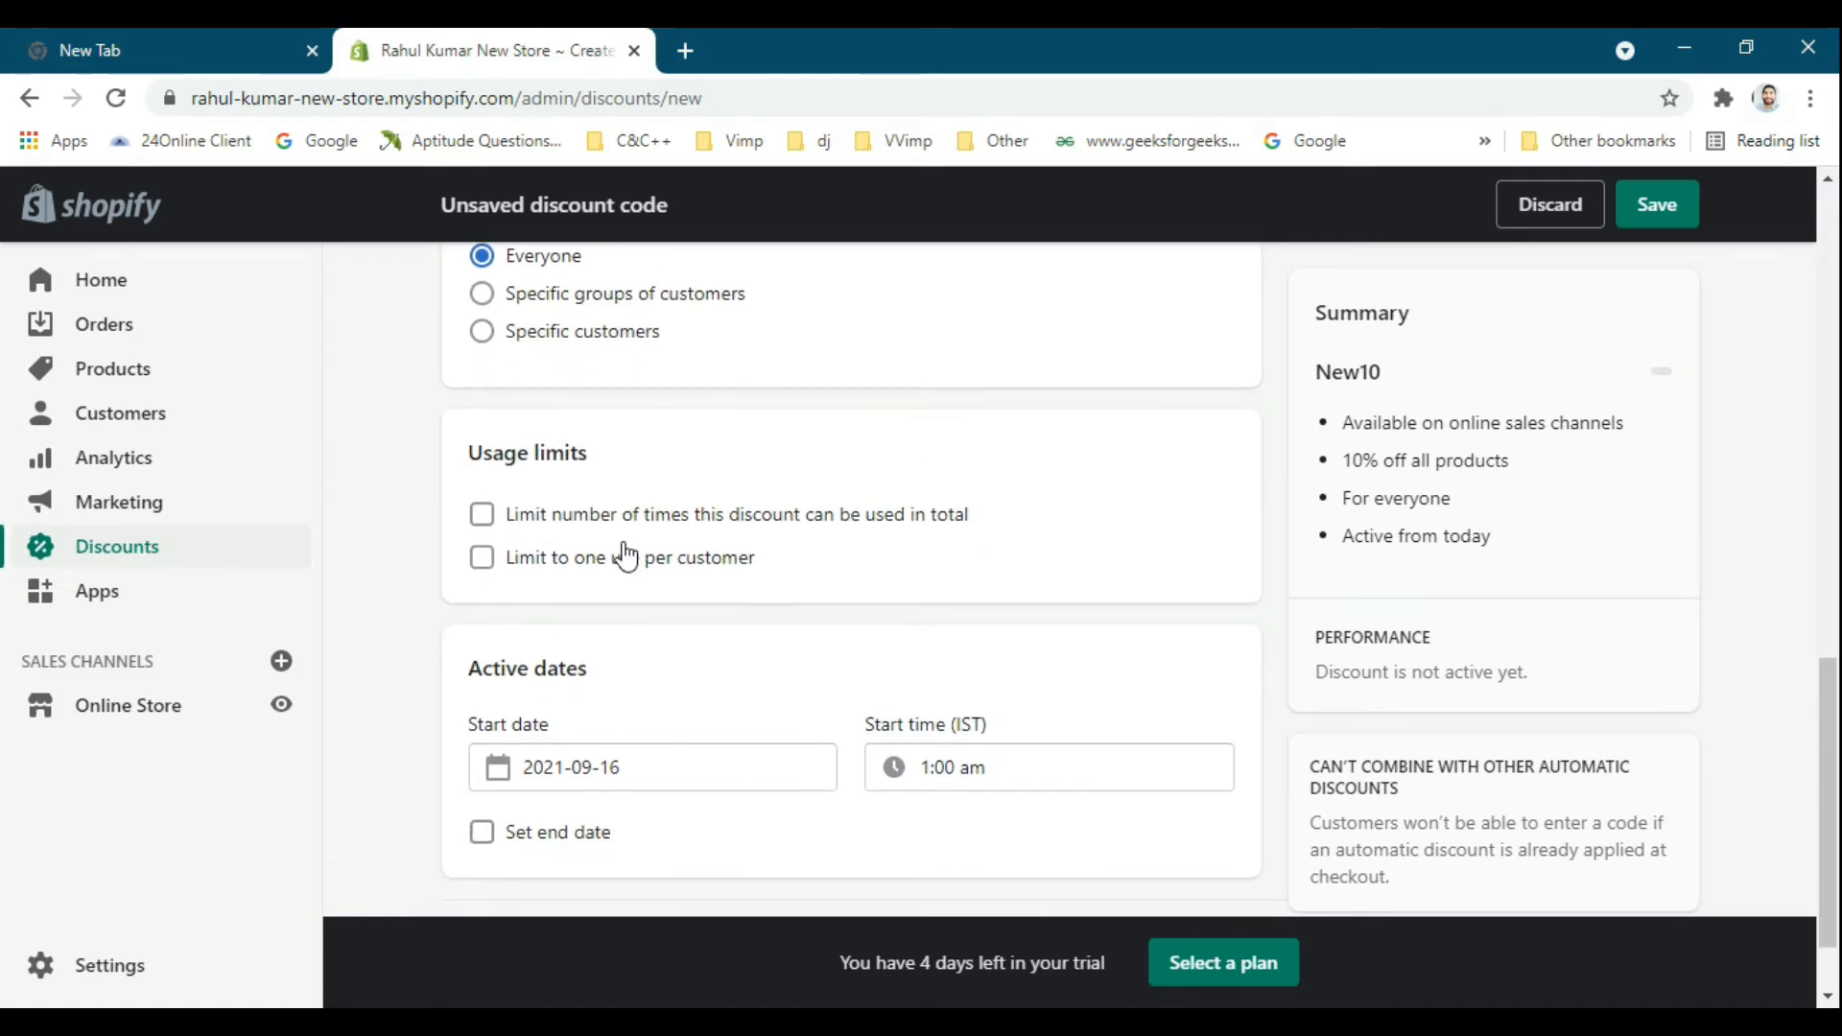
{"action": "scroll", "coordinate": [518, 538], "scroll_direction": "up", "scroll_amount": 1}
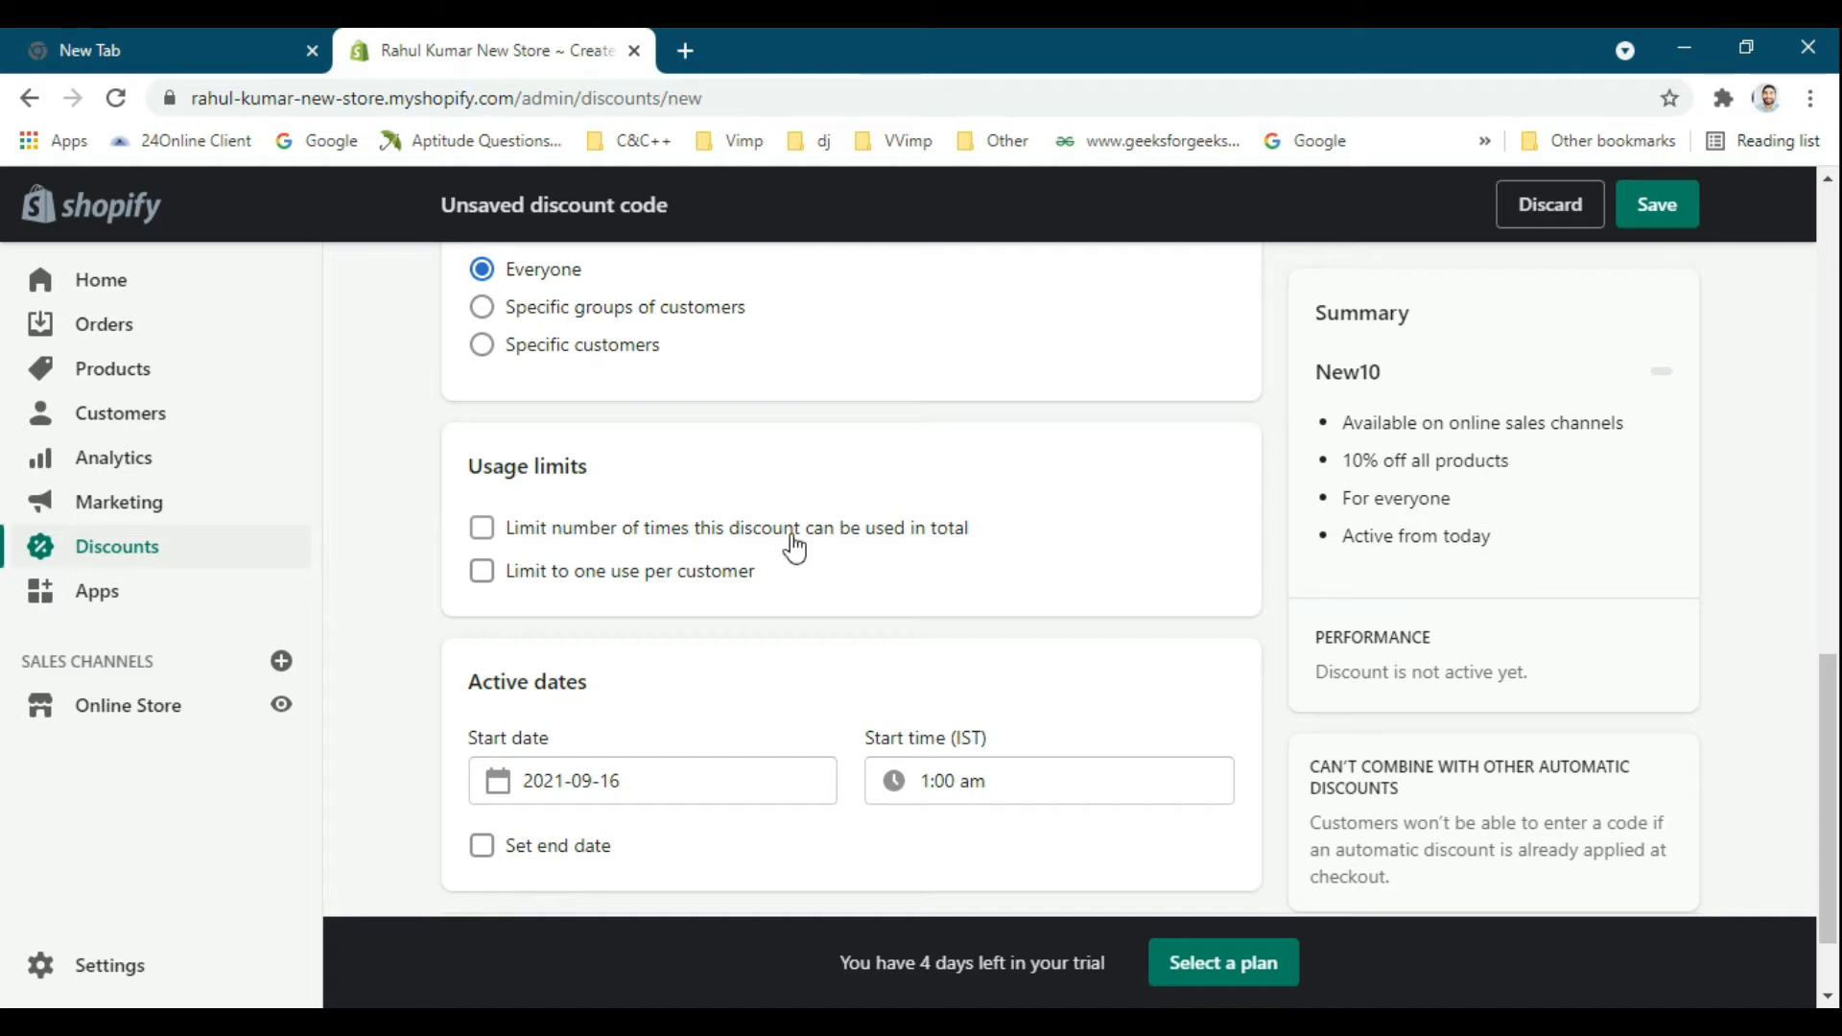
Limit the New10 discount code to one use per customer, leaving the total number of uses unlimited.
{"action": "left_click", "coordinate": [637, 533]}
{"action": "left_click", "coordinate": [637, 534]}
{"action": "left_click", "coordinate": [641, 574]}
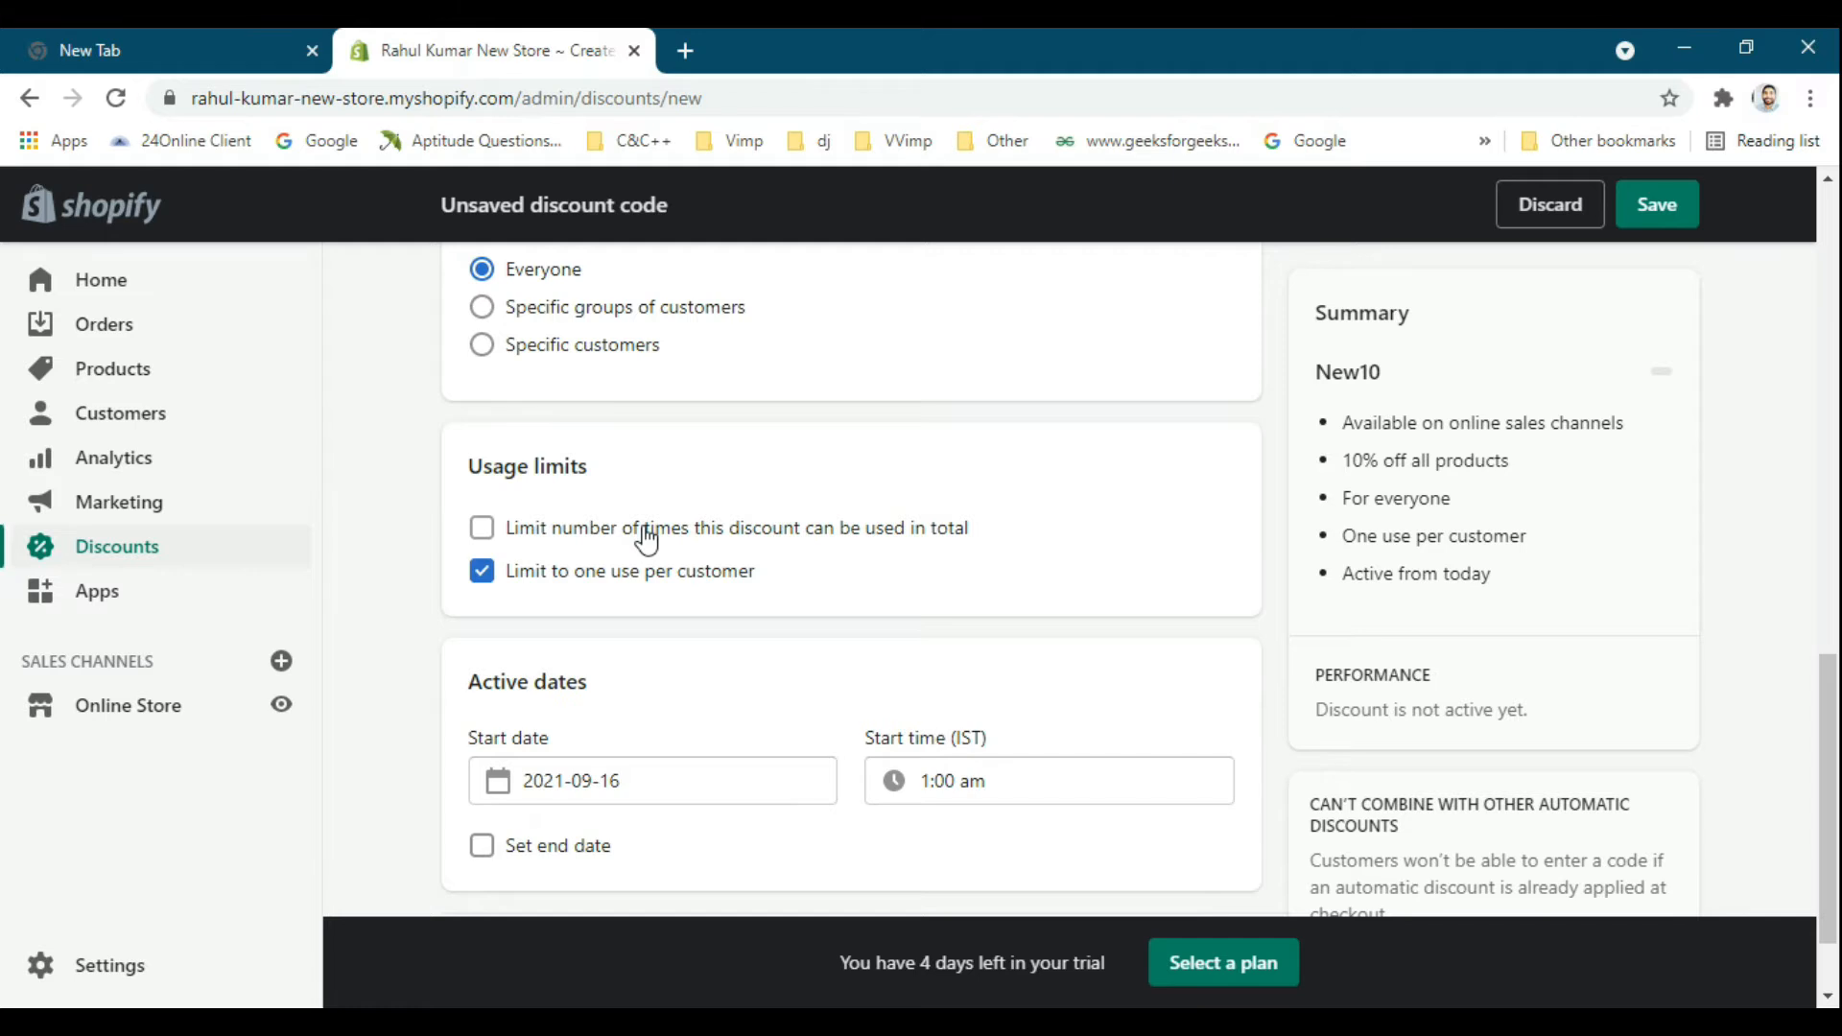
{"action": "scroll", "coordinate": [761, 535], "scroll_direction": "down", "scroll_amount": 2}
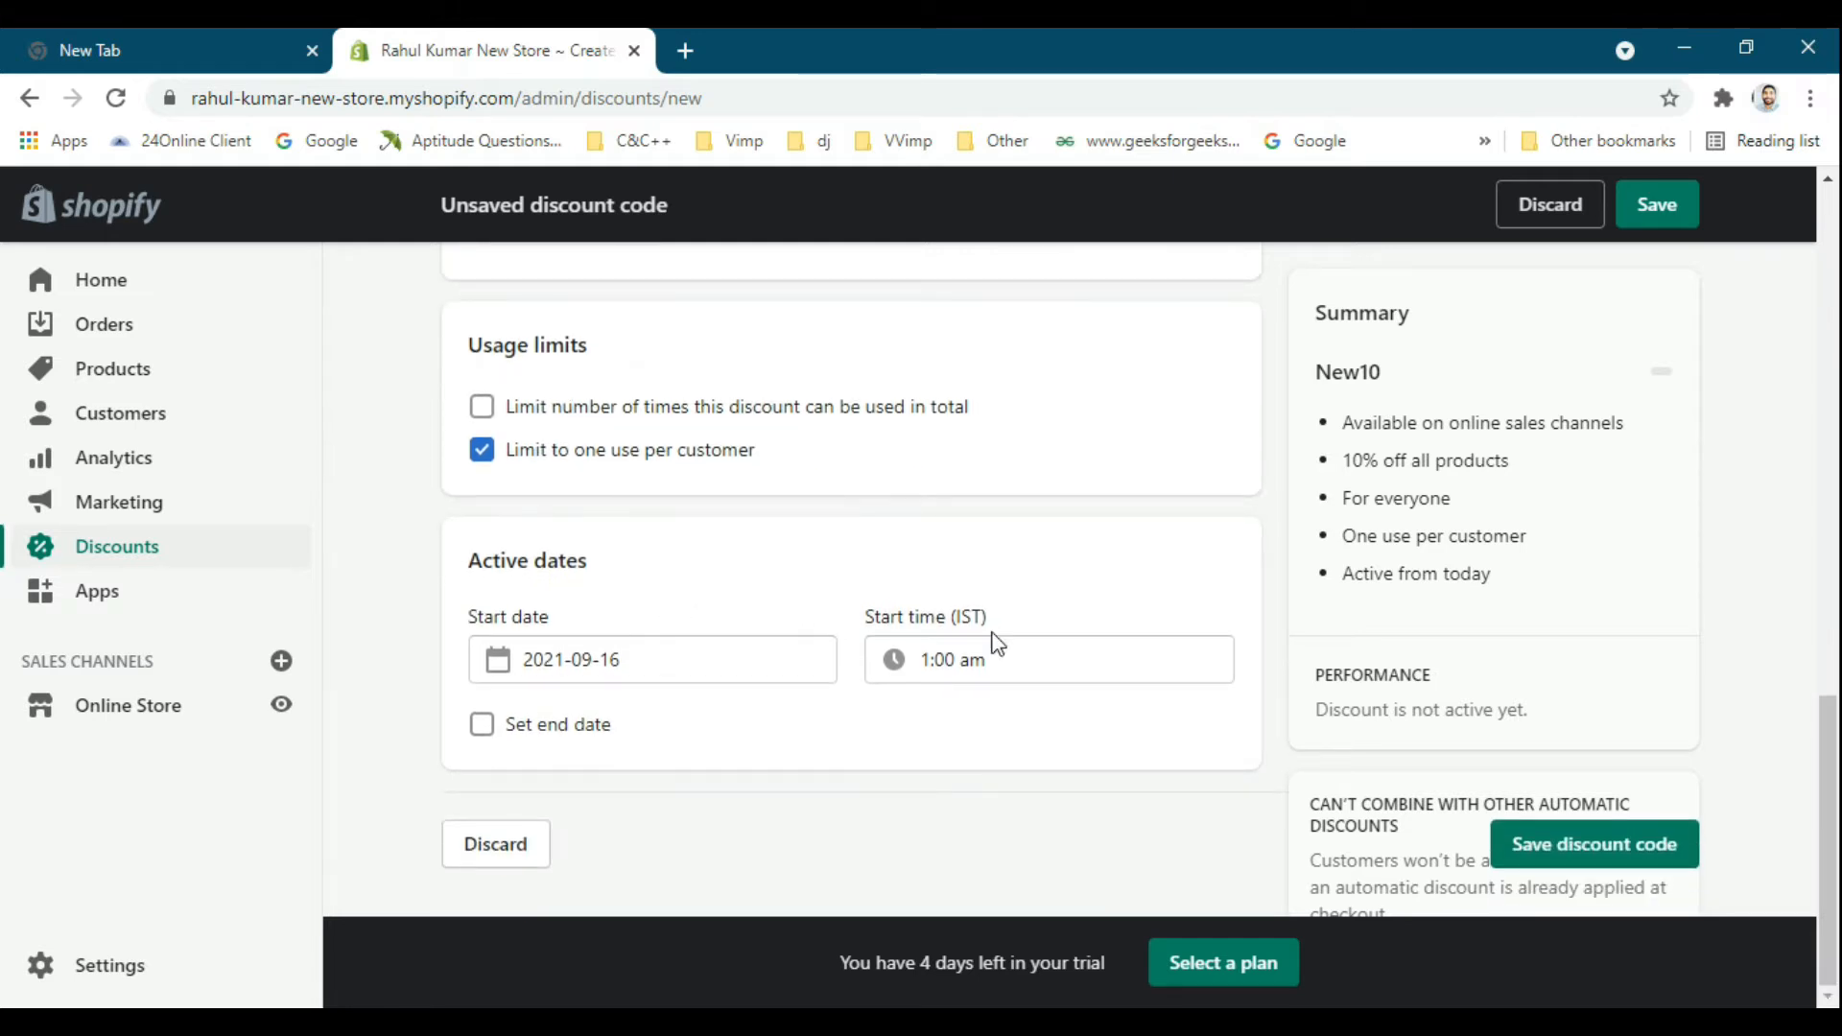
Enable an end date for the New10 discount code and set it to 2021-09-30.
{"action": "left_click", "coordinate": [593, 728]}
{"action": "scroll", "coordinate": [1020, 769], "scroll_direction": "down", "scroll_amount": 1}
{"action": "left_click", "coordinate": [722, 727]}
{"action": "left_click", "coordinate": [679, 645]}
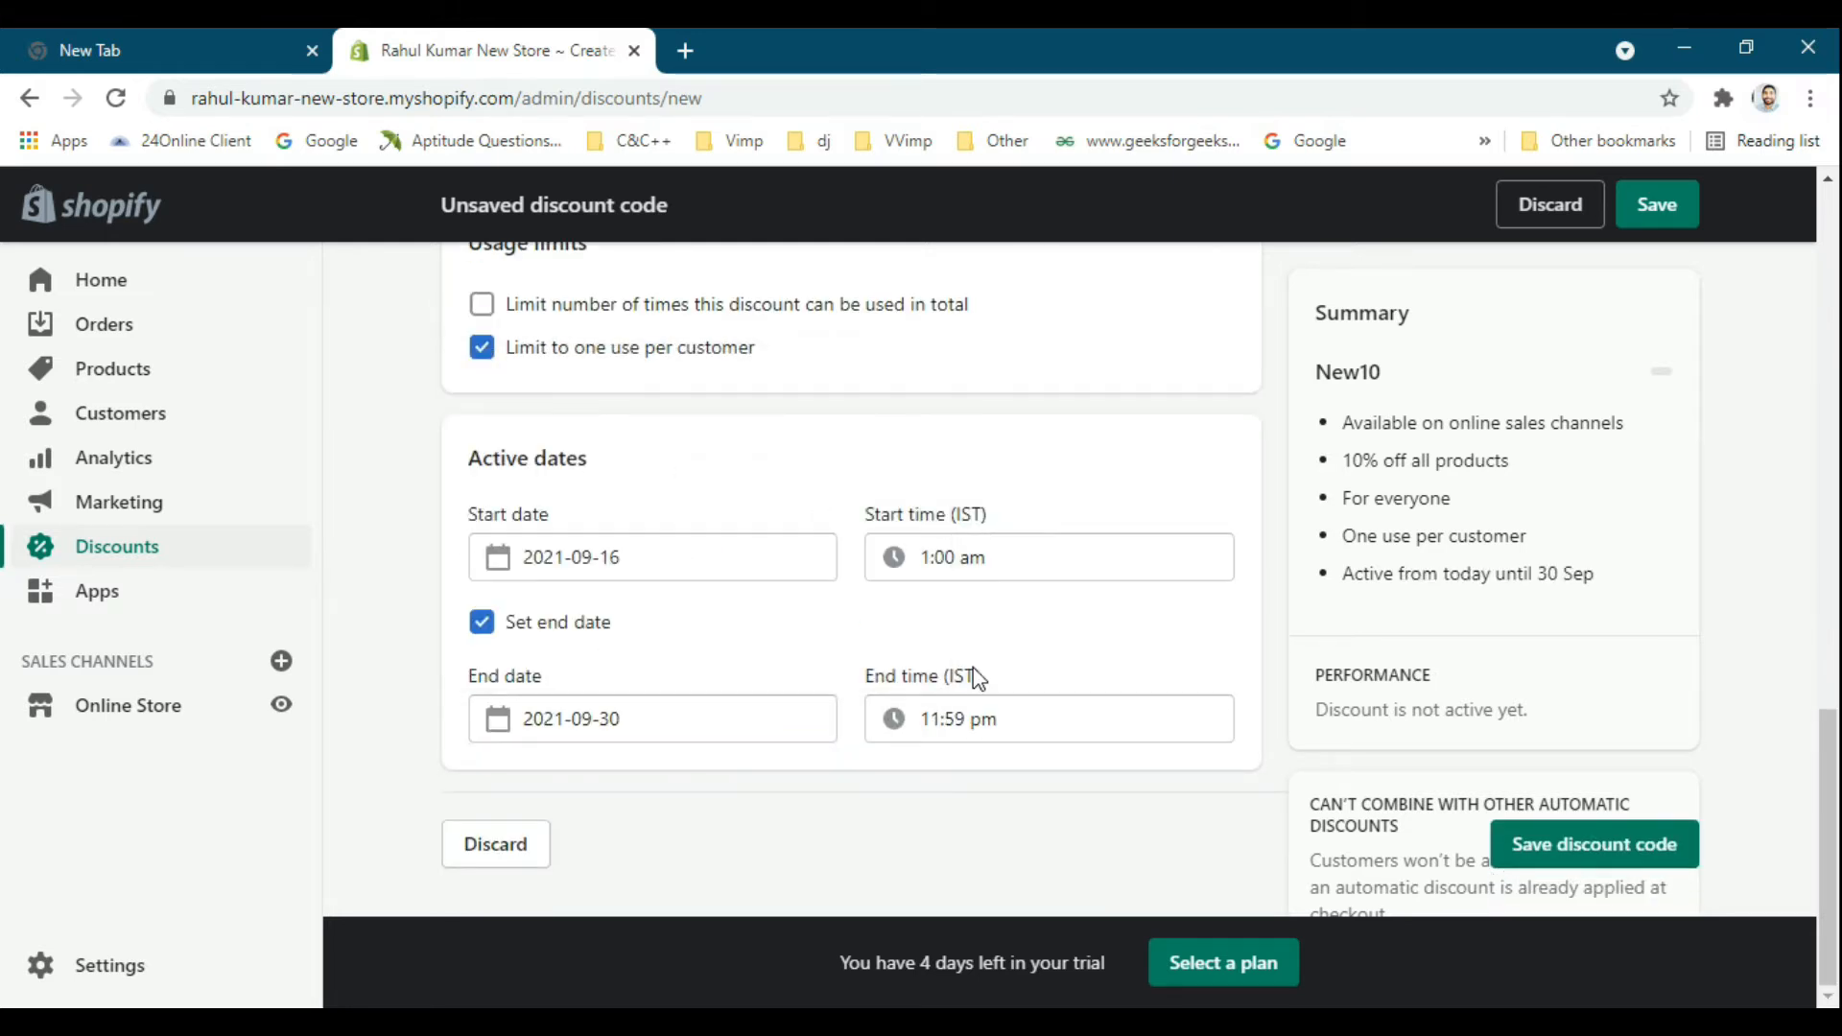
Review the usage limit, active dates and summary of the New10 discount code, and save it.
{"action": "scroll", "coordinate": [1351, 585], "scroll_direction": "up", "scroll_amount": 1}
{"action": "scroll", "coordinate": [1352, 585], "scroll_direction": "up", "scroll_amount": 2}
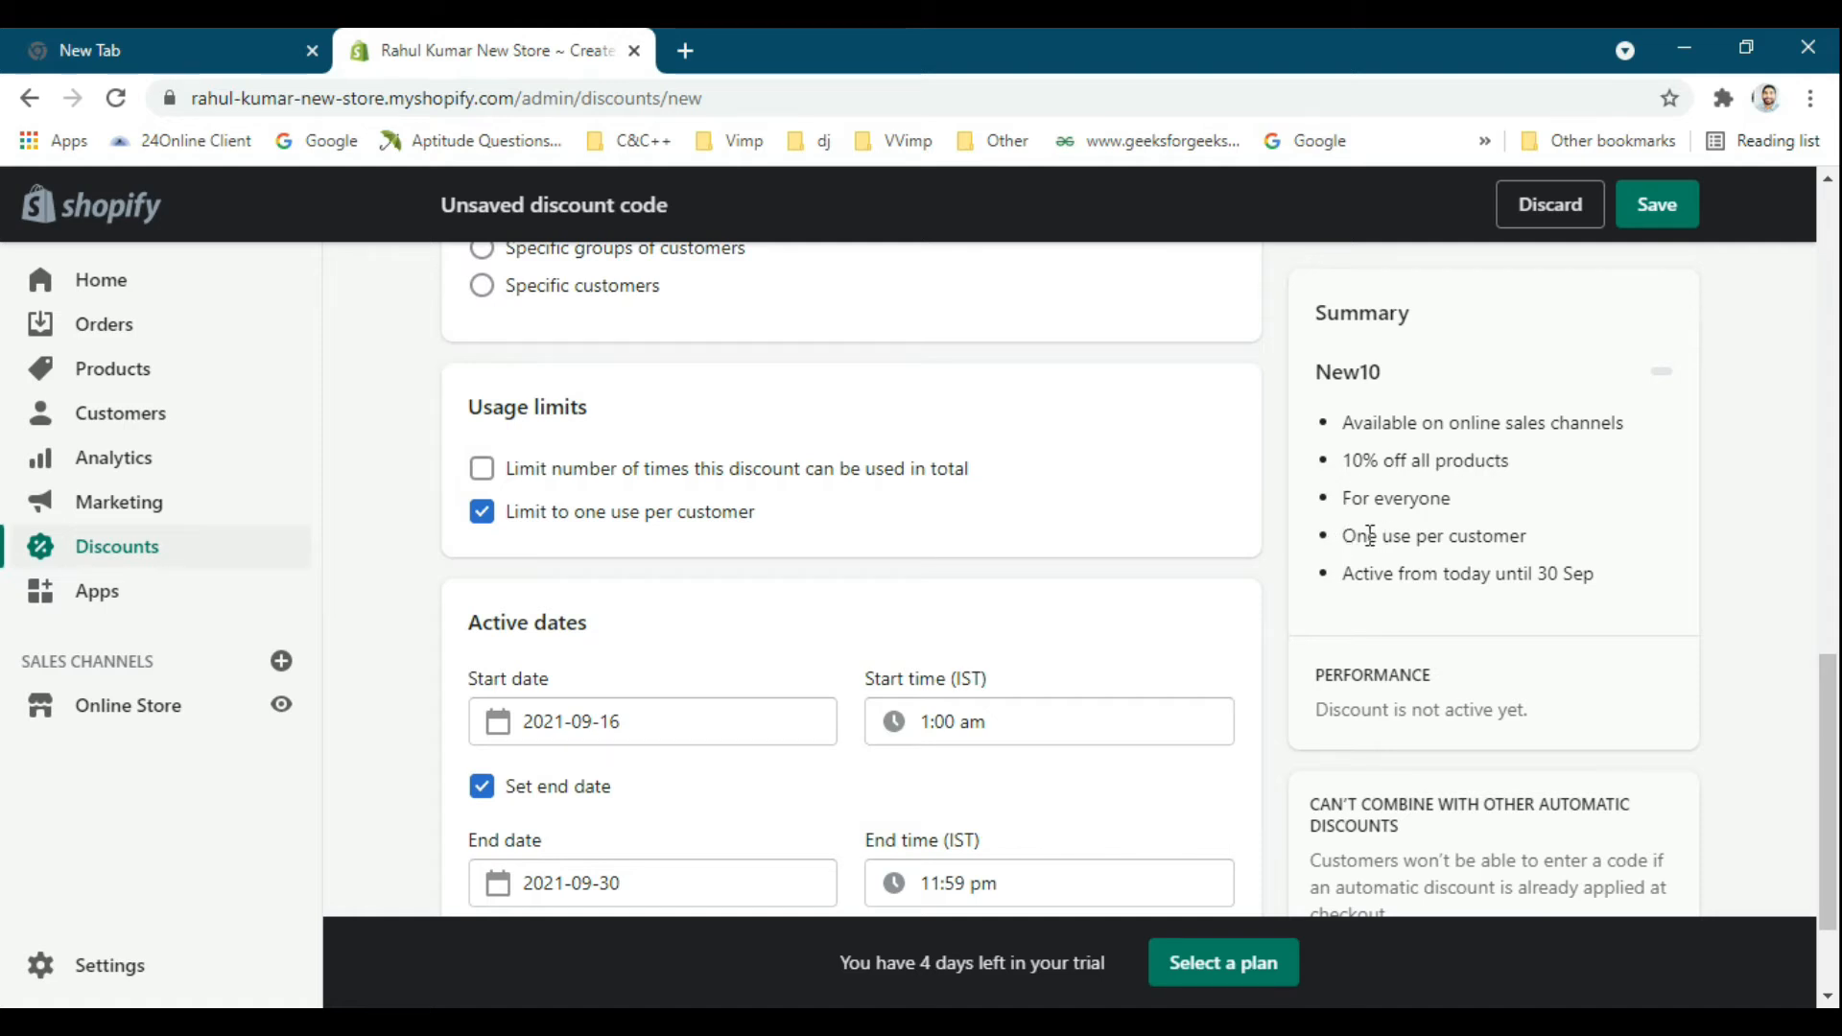
{"action": "scroll", "coordinate": [1415, 542], "scroll_direction": "down", "scroll_amount": 2}
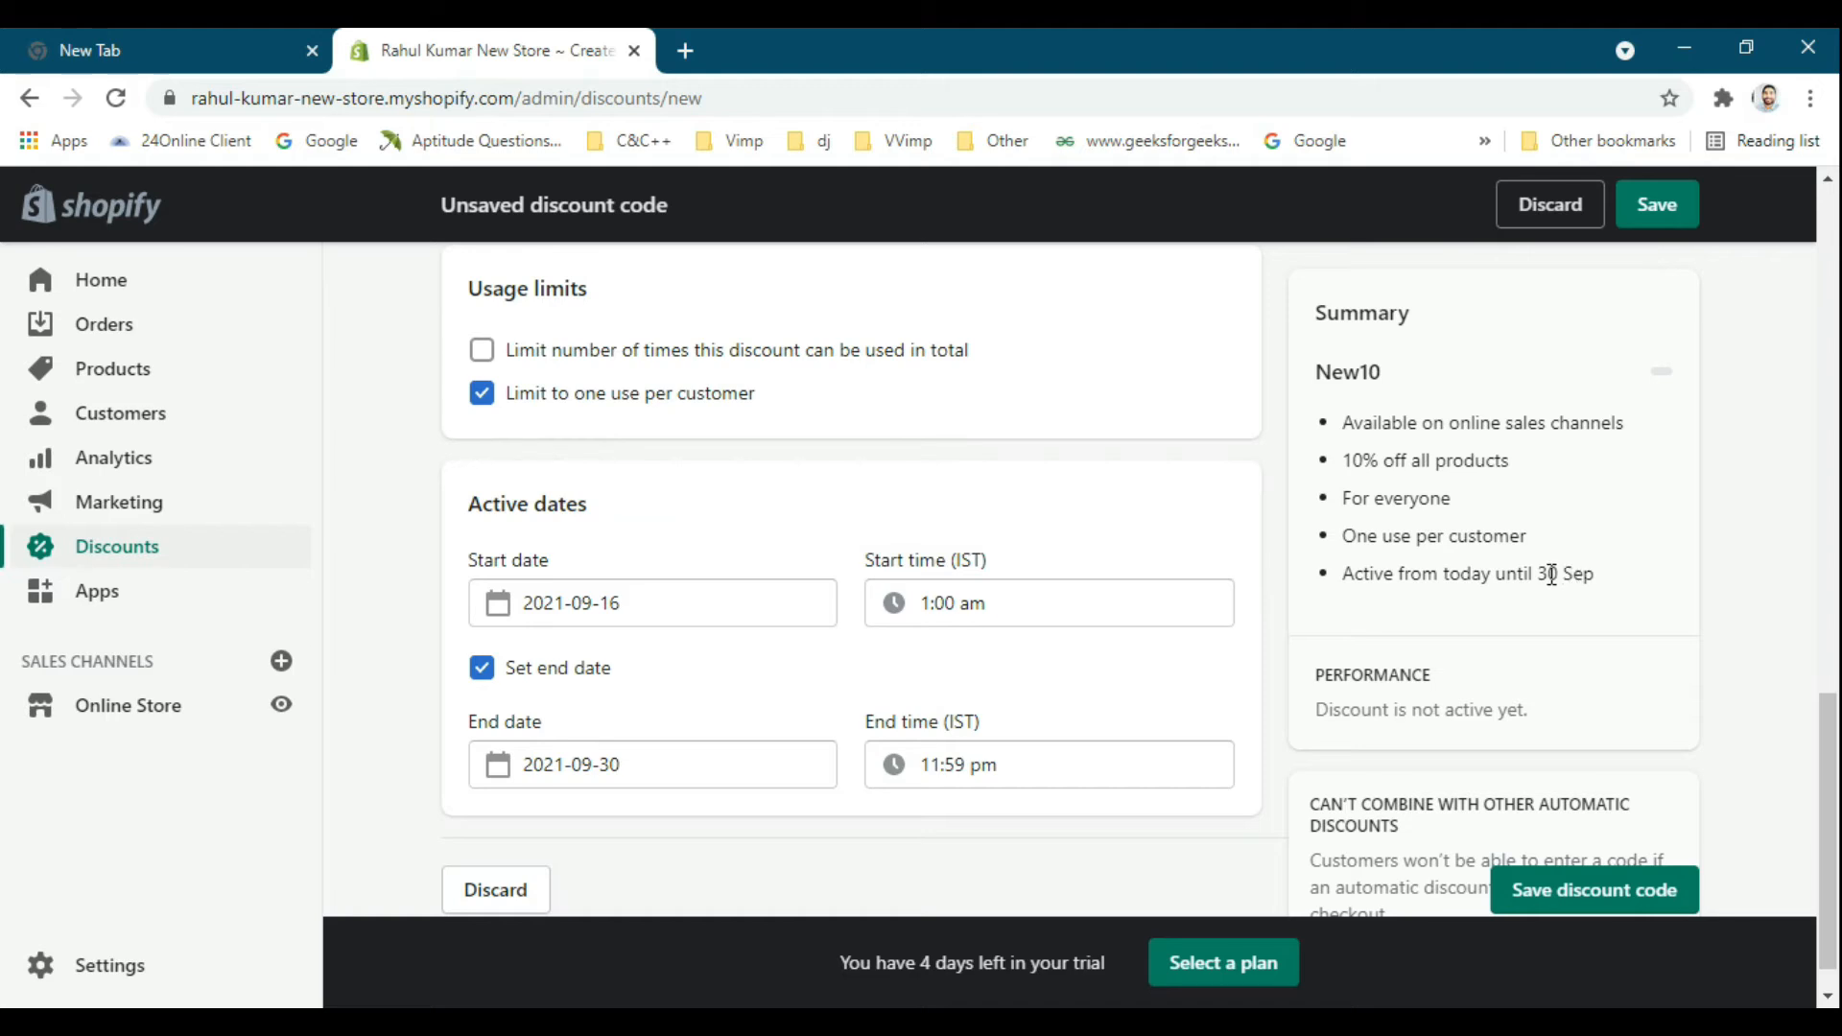
{"action": "scroll", "coordinate": [1152, 624], "scroll_direction": "down", "scroll_amount": 1}
{"action": "scroll", "coordinate": [950, 633], "scroll_direction": "up", "scroll_amount": 15}
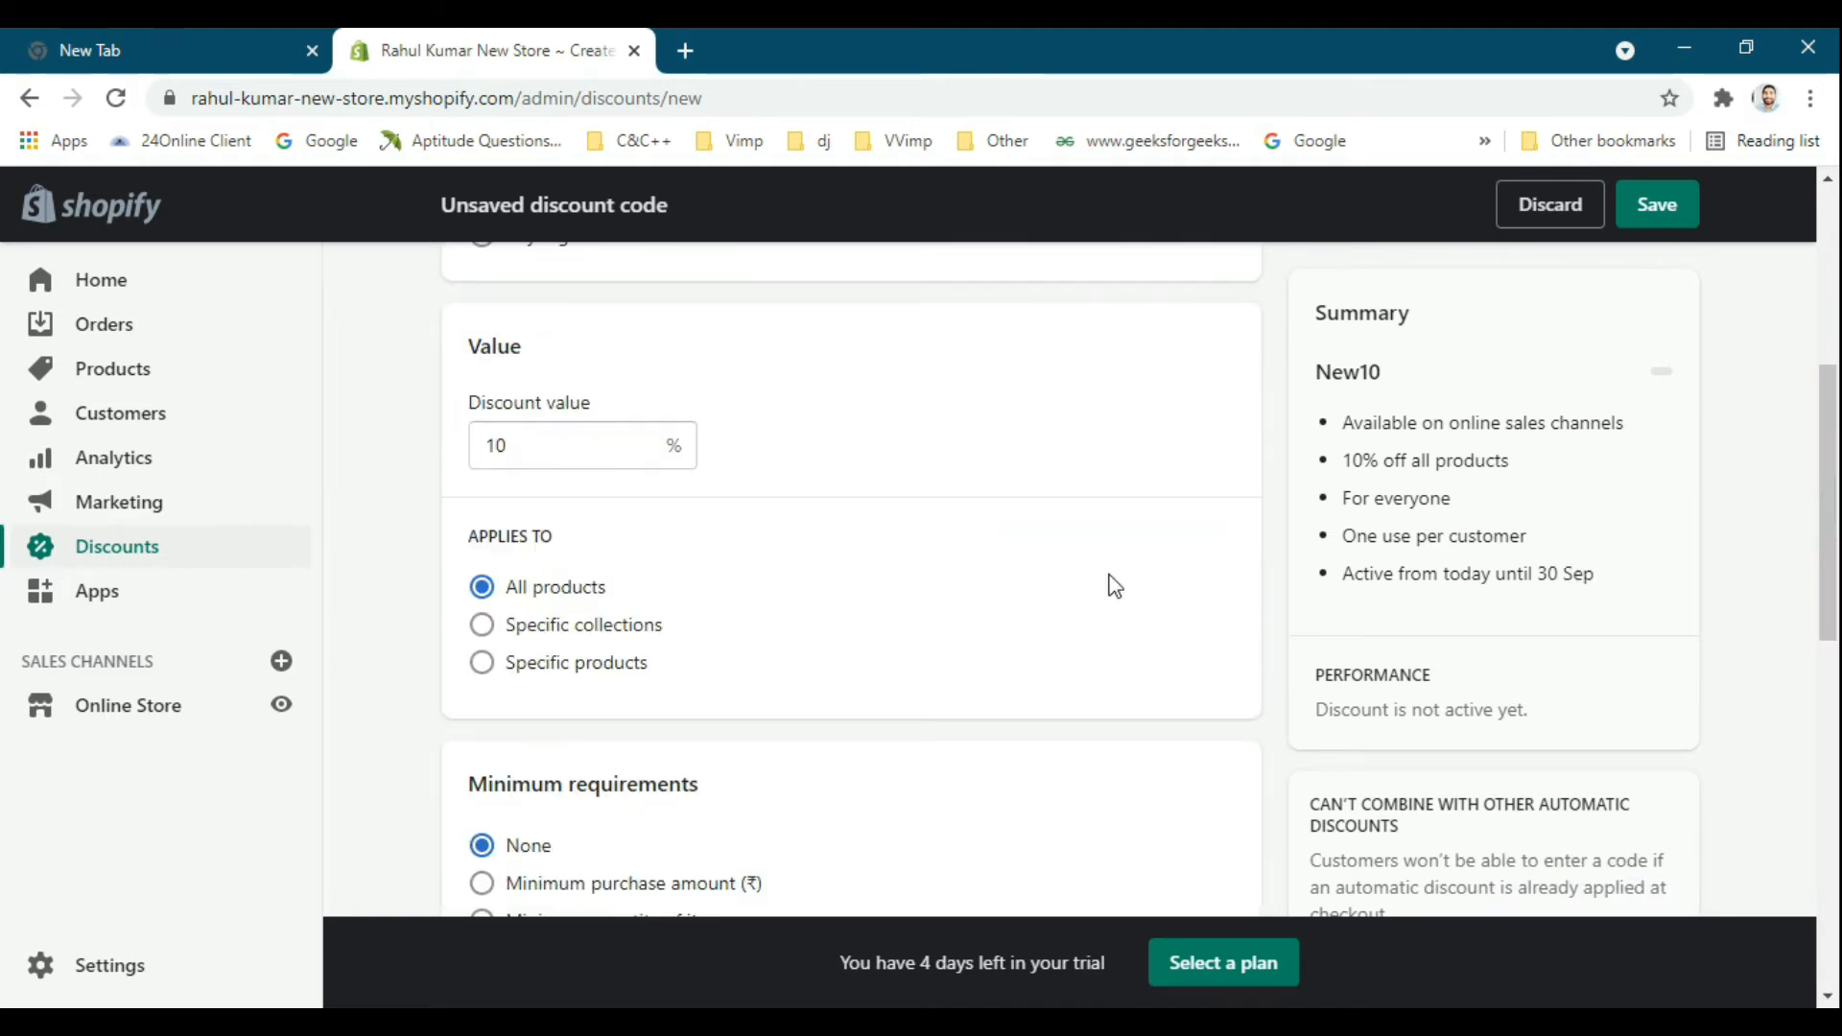
{"action": "left_click", "coordinate": [1655, 206]}
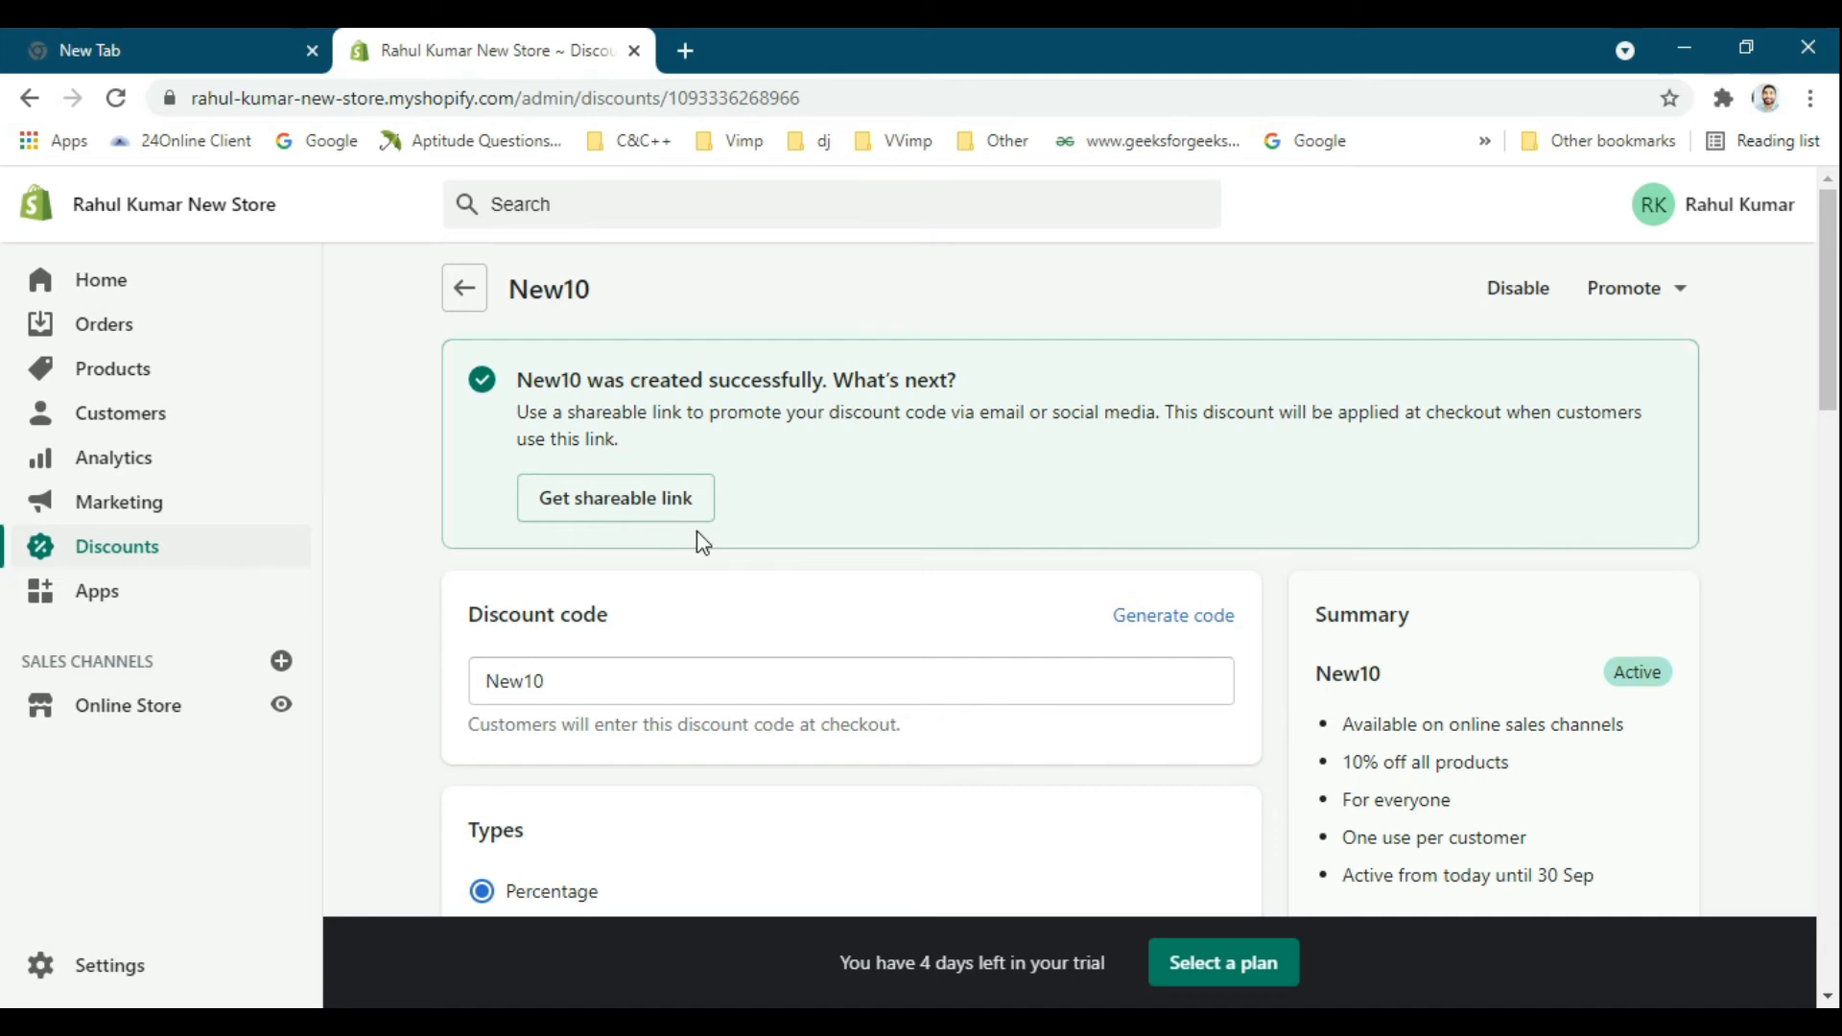
Return to the Discounts list and start creating a new automatic discount.
{"action": "left_click", "coordinate": [483, 299]}
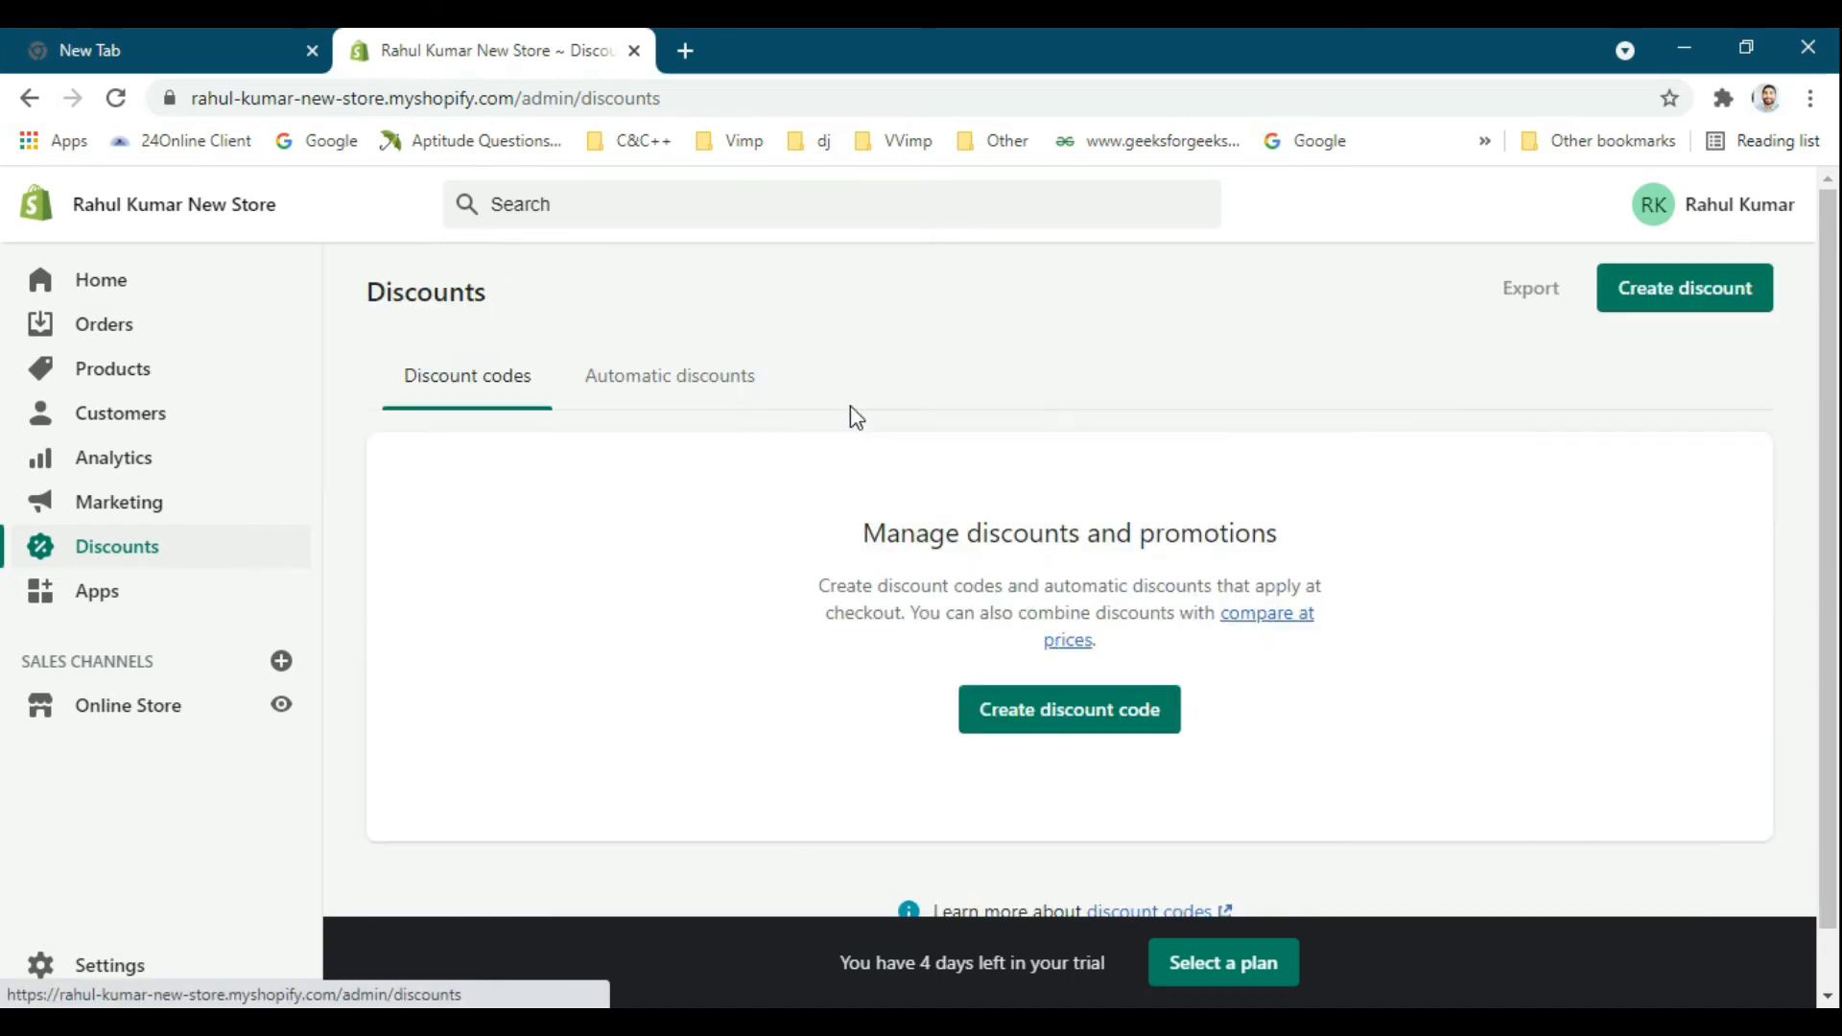
{"action": "left_click", "coordinate": [702, 406]}
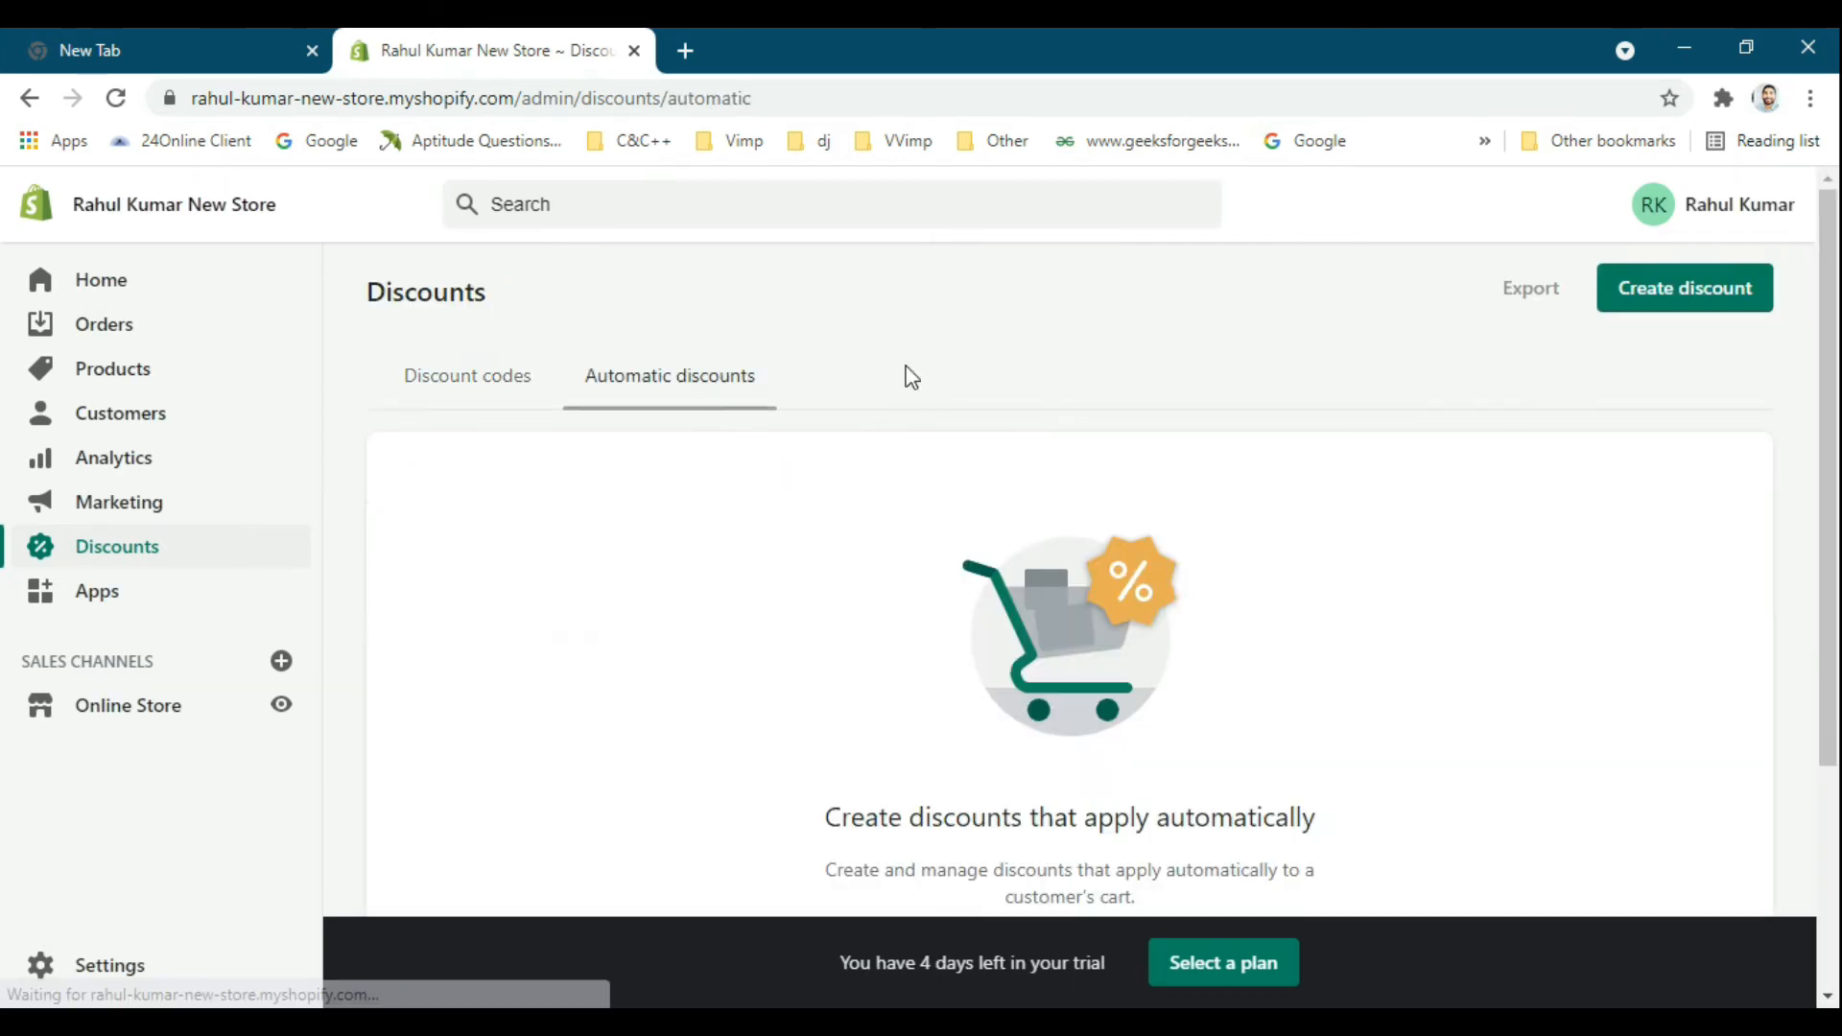
{"action": "scroll", "coordinate": [1102, 494], "scroll_direction": "down", "scroll_amount": 3}
{"action": "scroll", "coordinate": [999, 499], "scroll_direction": "up", "scroll_amount": 3}
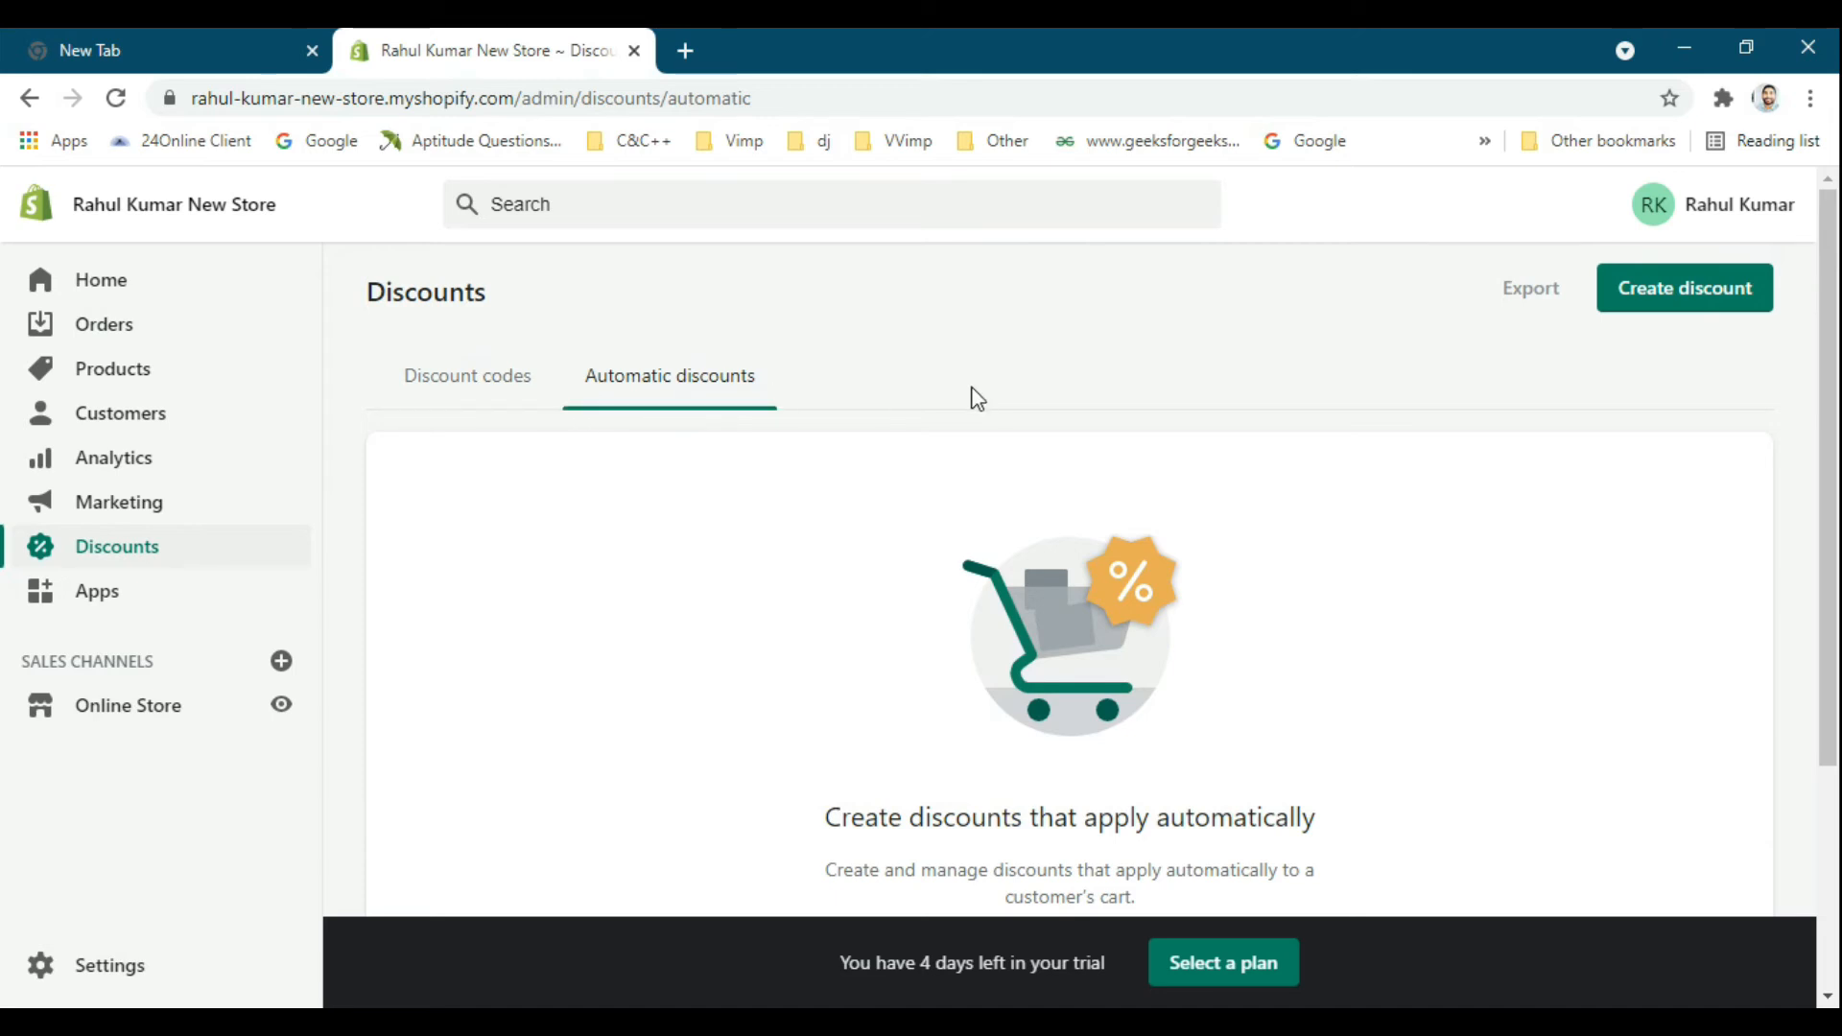
{"action": "scroll", "coordinate": [1064, 575], "scroll_direction": "down", "scroll_amount": 1}
{"action": "scroll", "coordinate": [1063, 384], "scroll_direction": "up", "scroll_amount": 1}
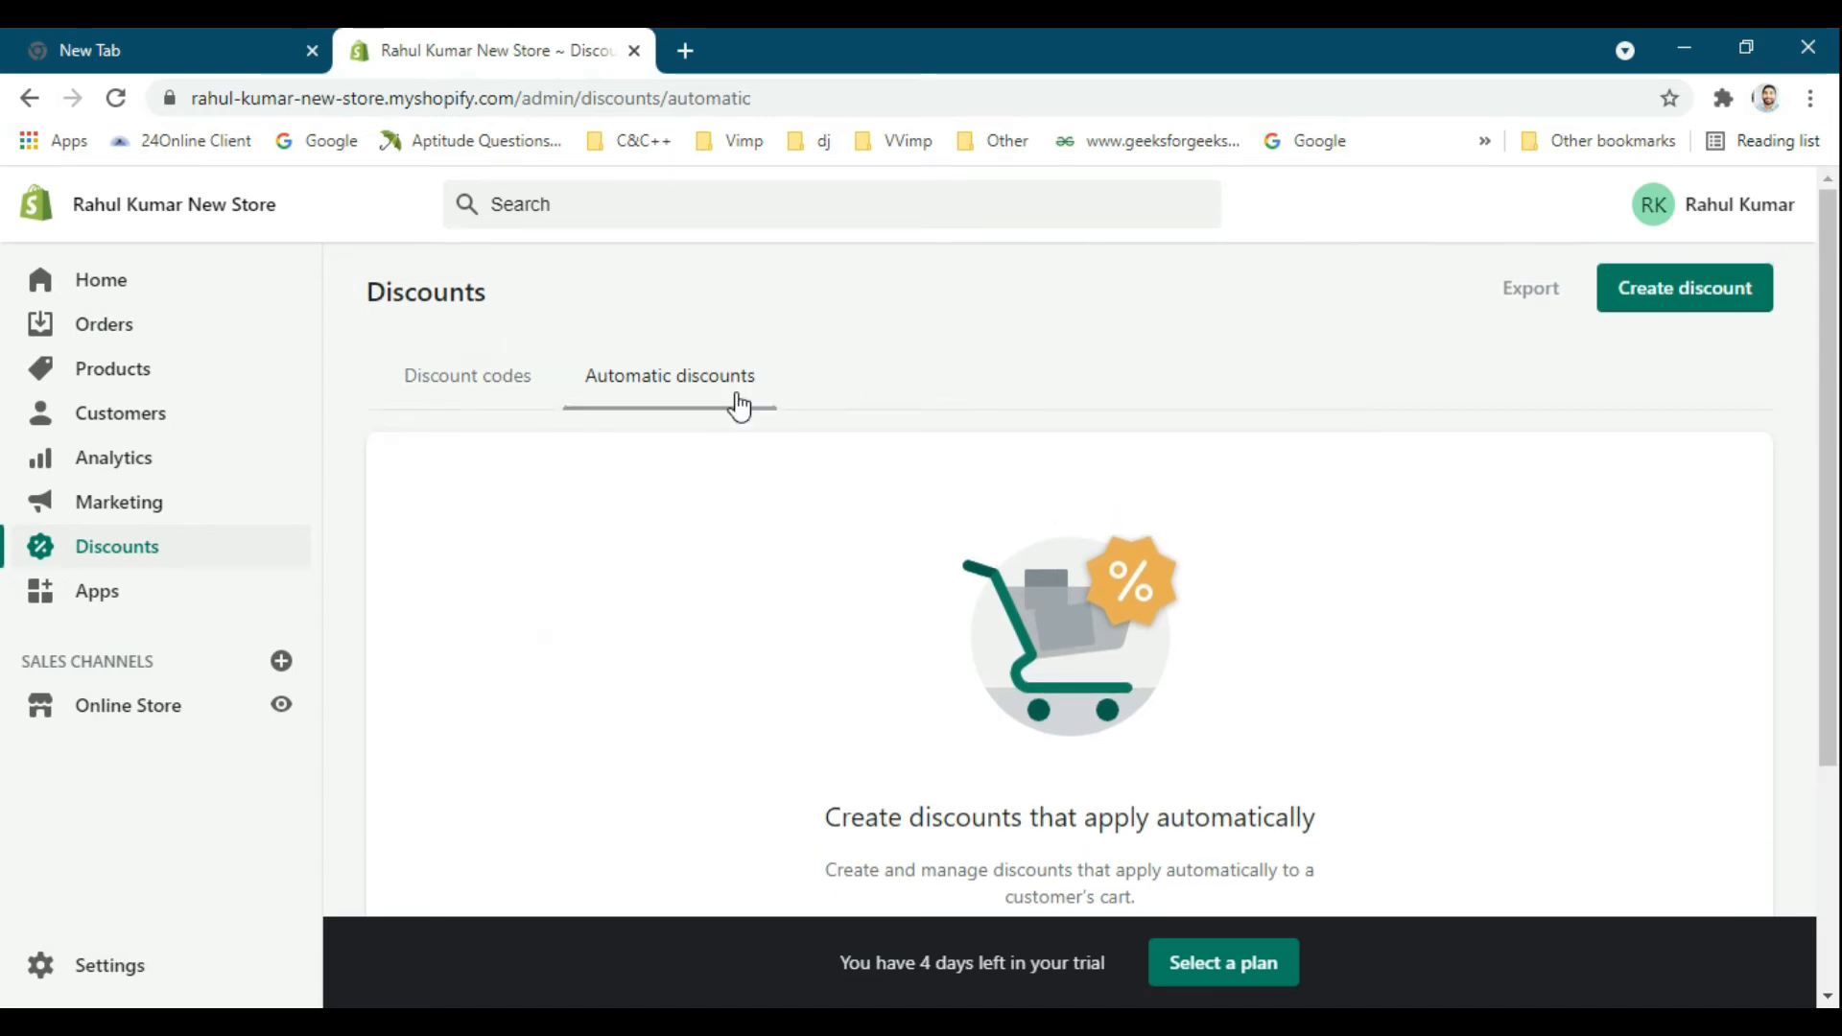
{"action": "scroll", "coordinate": [902, 398], "scroll_direction": "down", "scroll_amount": 1}
{"action": "scroll", "coordinate": [912, 428], "scroll_direction": "down", "scroll_amount": 3}
{"action": "scroll", "coordinate": [1185, 633], "scroll_direction": "up", "scroll_amount": 1}
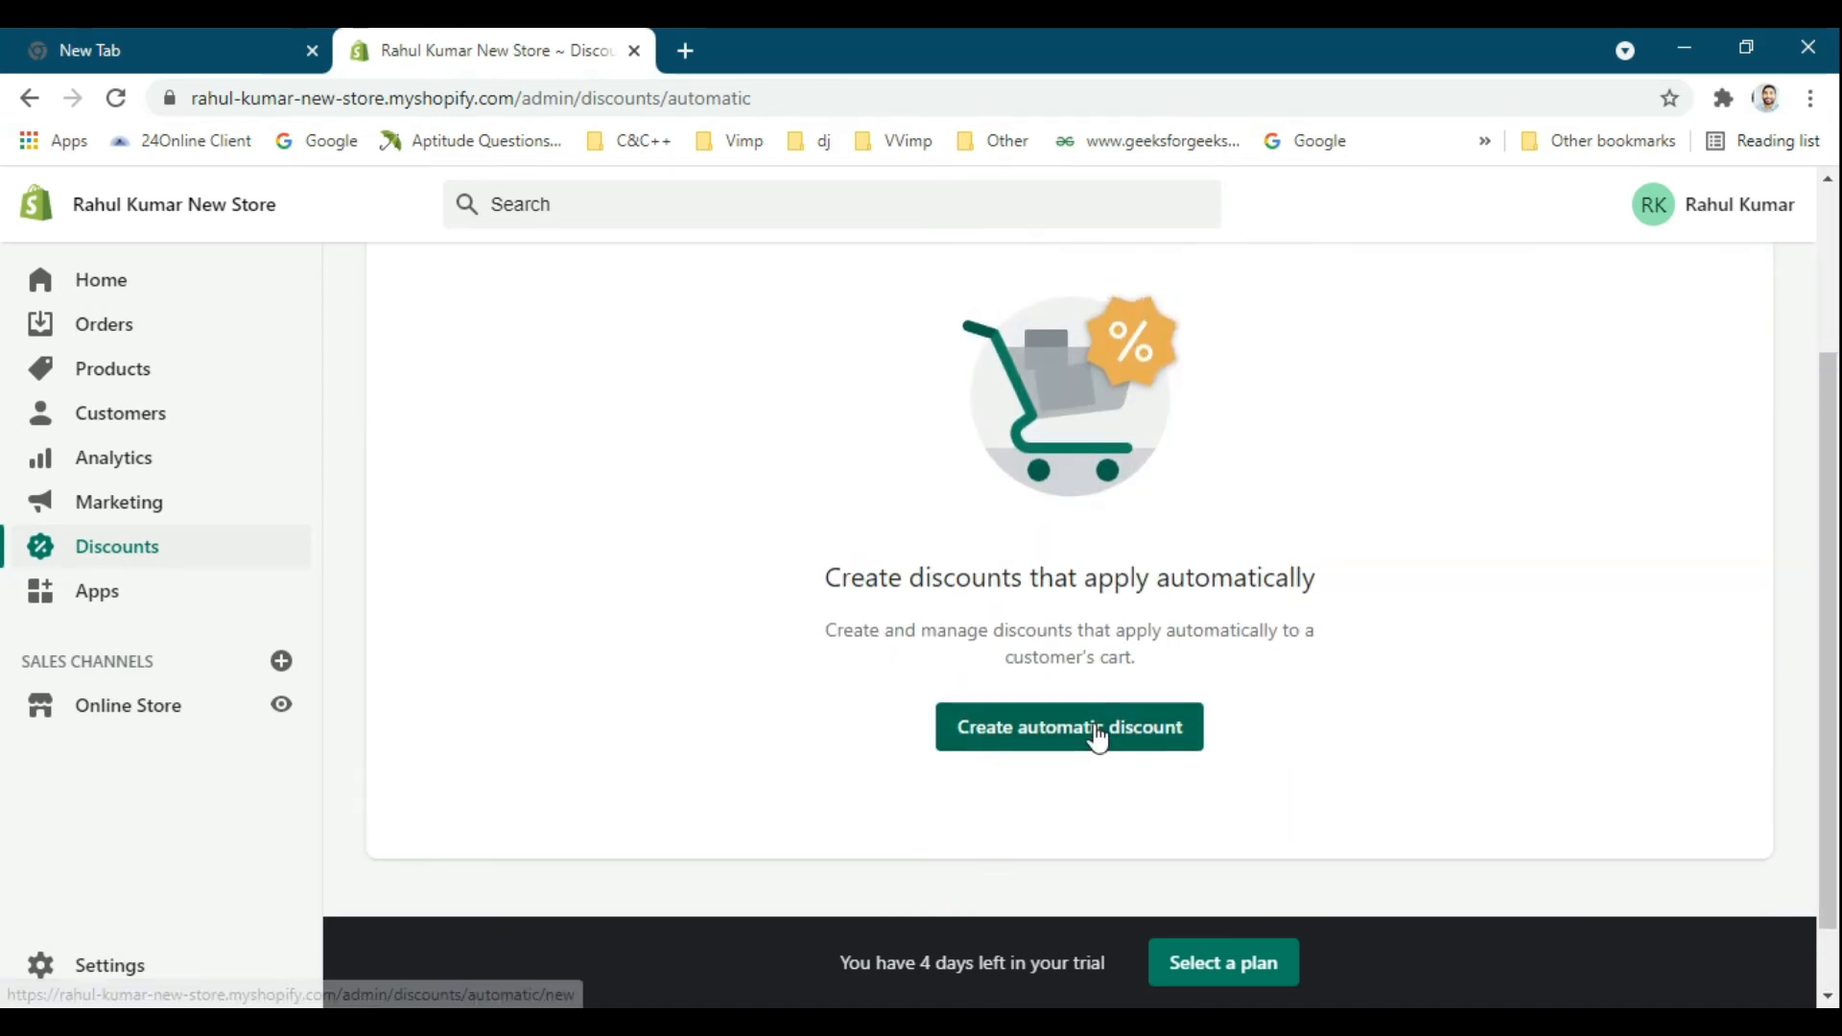
{"action": "left_click", "coordinate": [1098, 731]}
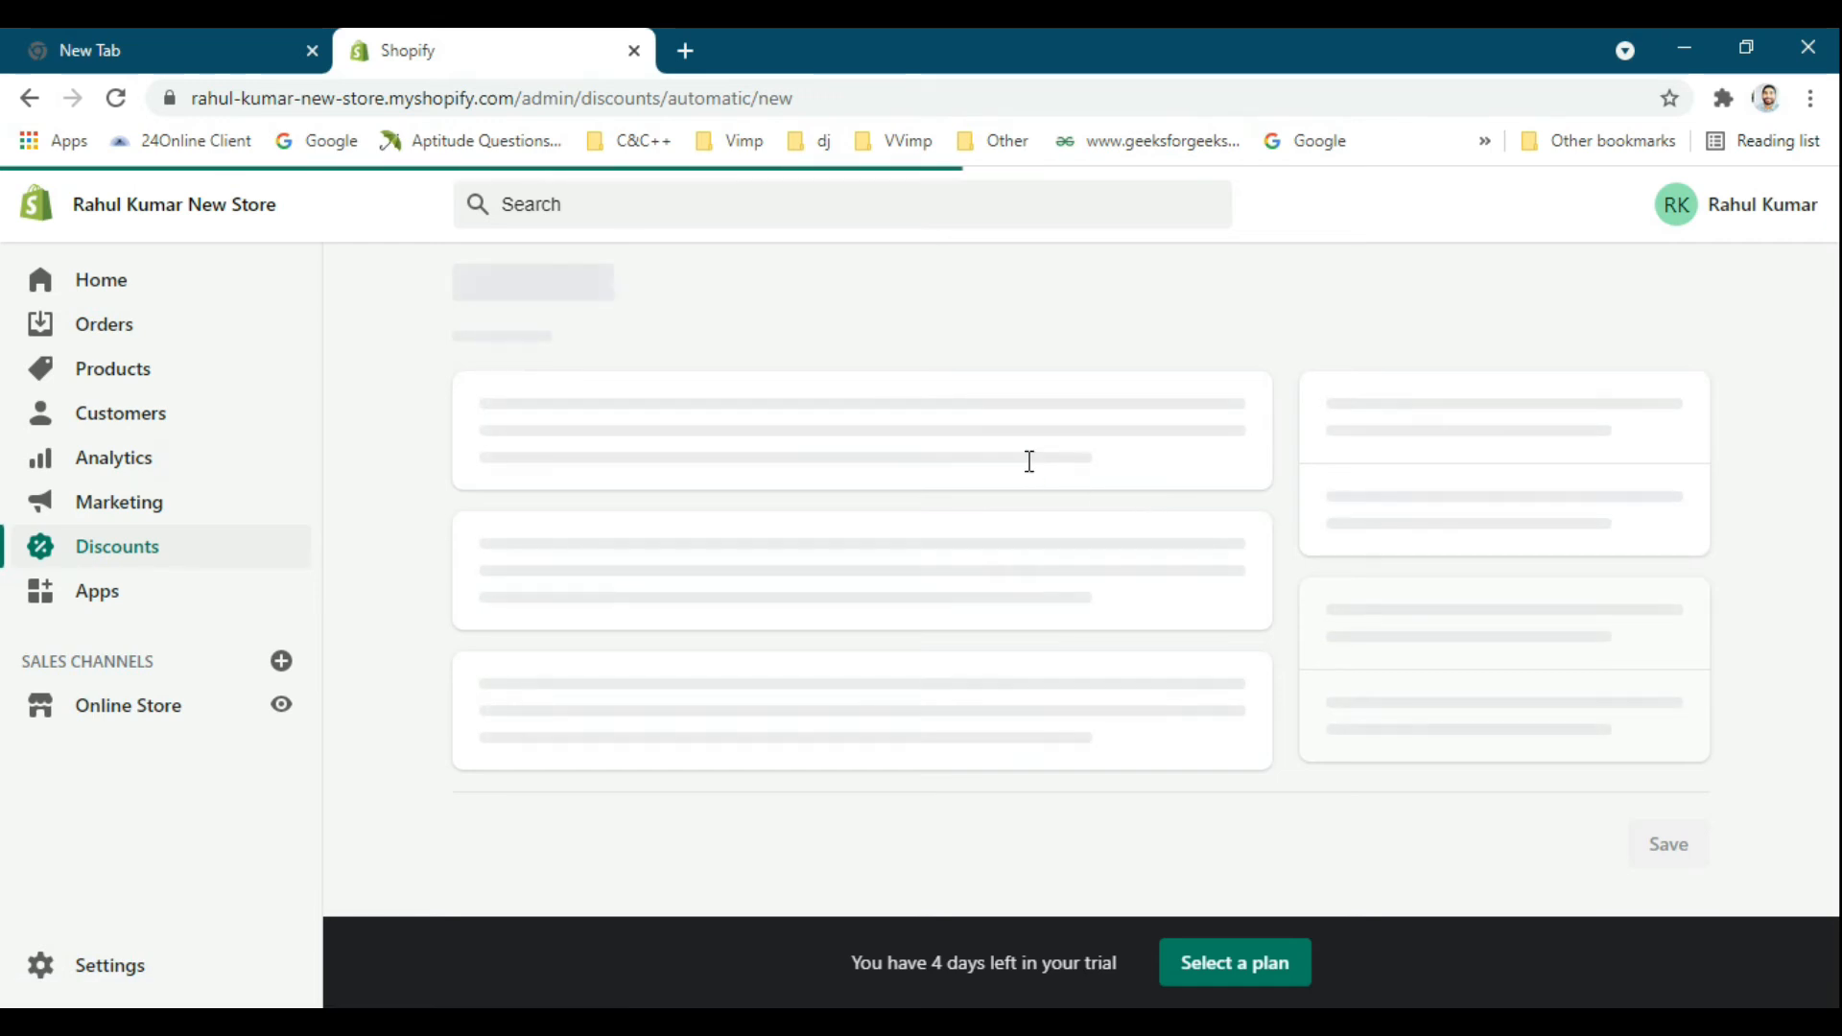
Title the automatic discount New20.
{"action": "scroll", "coordinate": [863, 461], "scroll_direction": "down", "scroll_amount": 1}
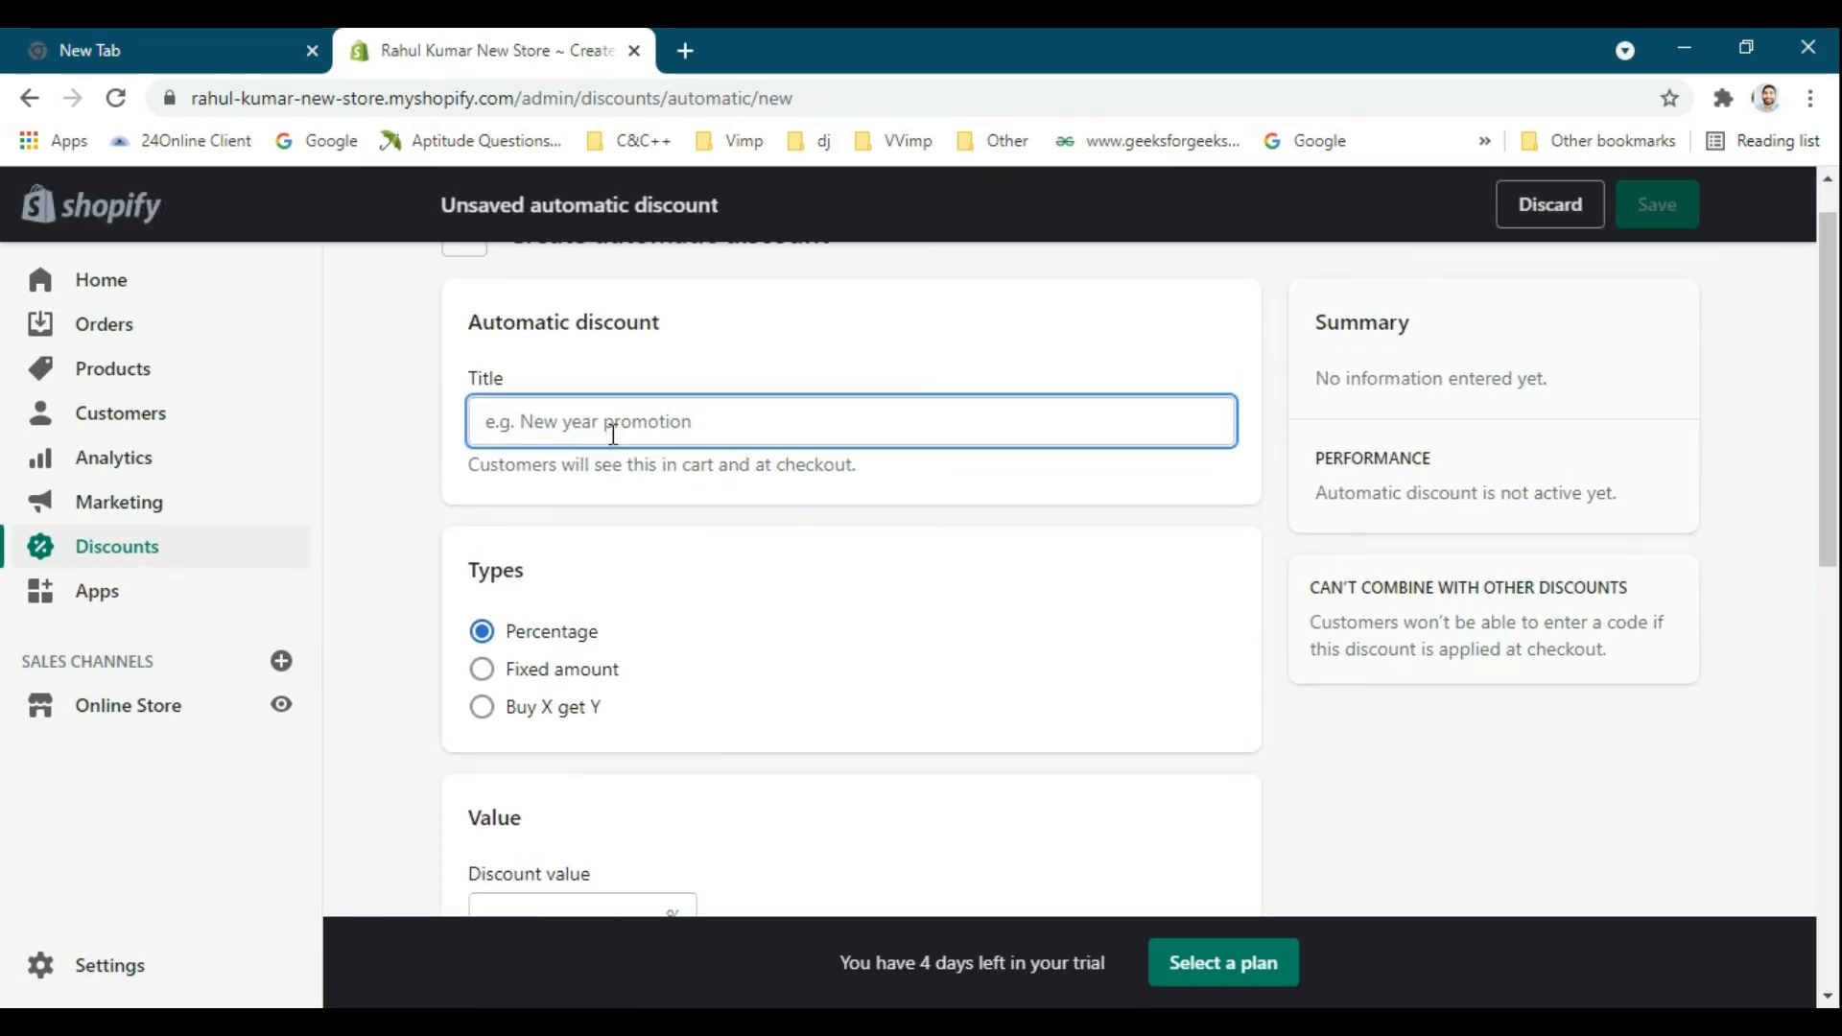
{"action": "scroll", "coordinate": [690, 470], "scroll_direction": "up", "scroll_amount": 1}
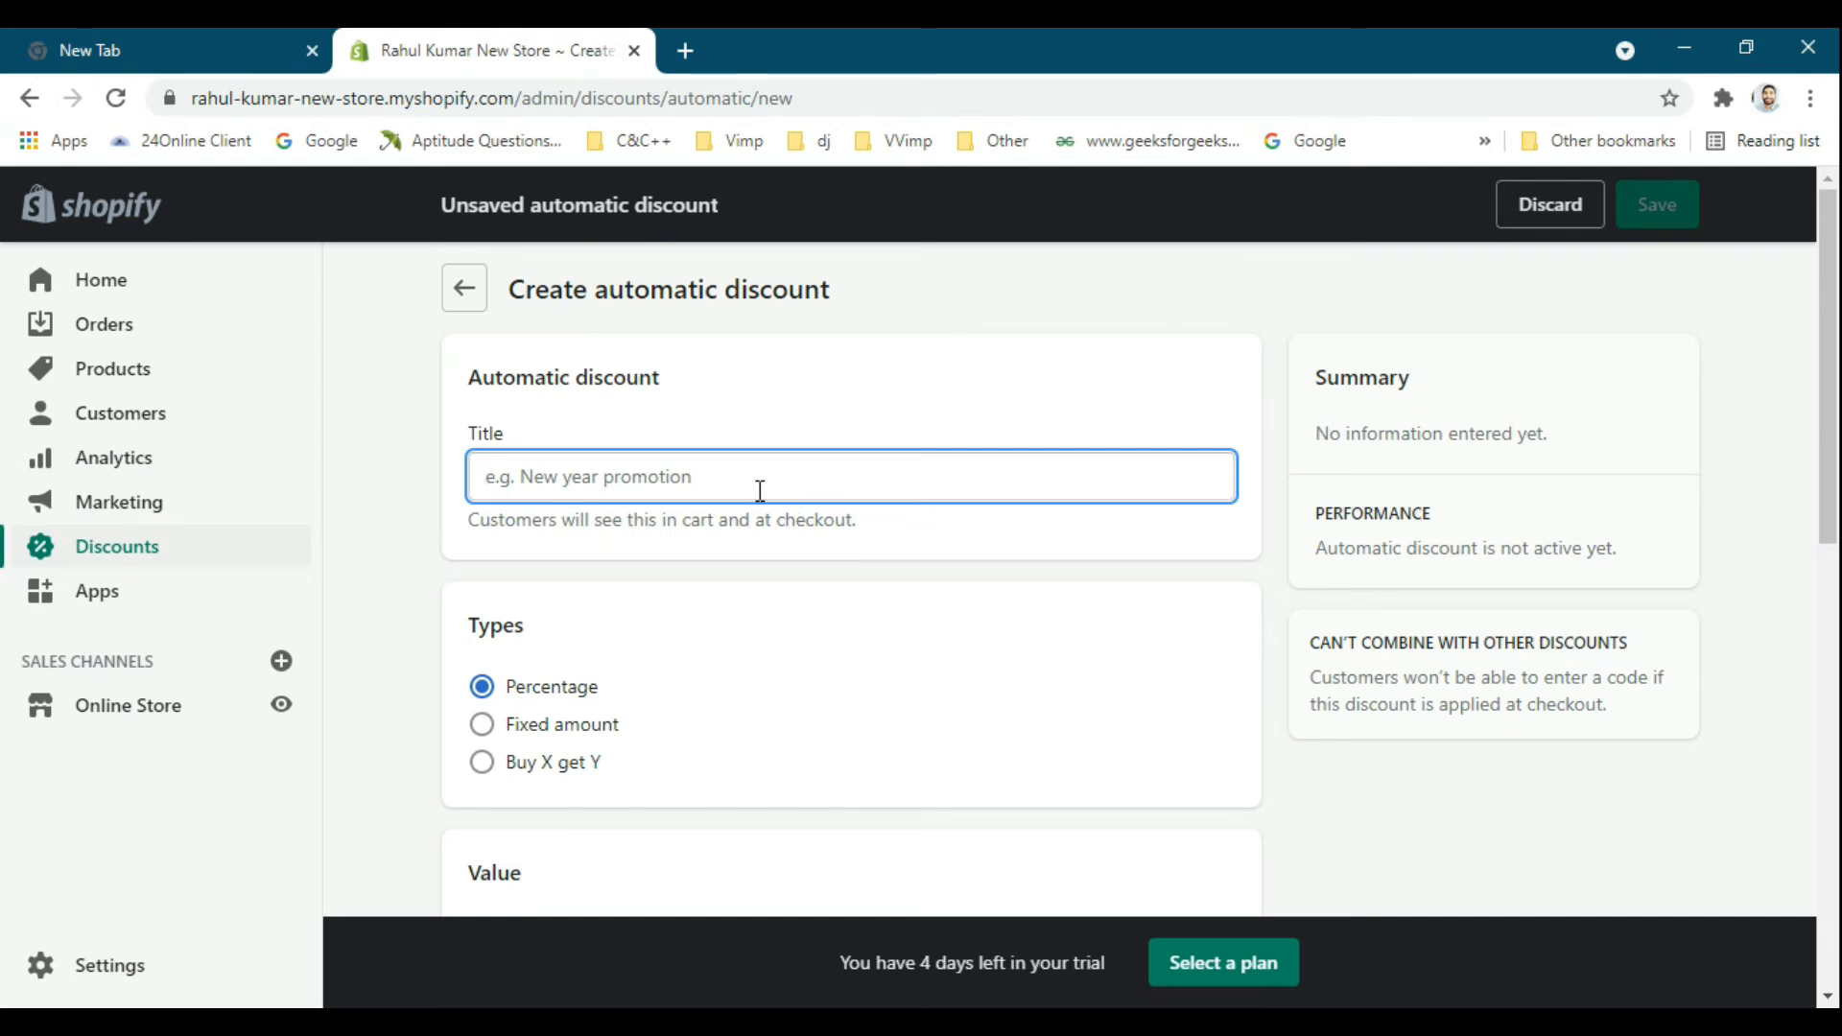
{"action": "type", "text": "New20"}
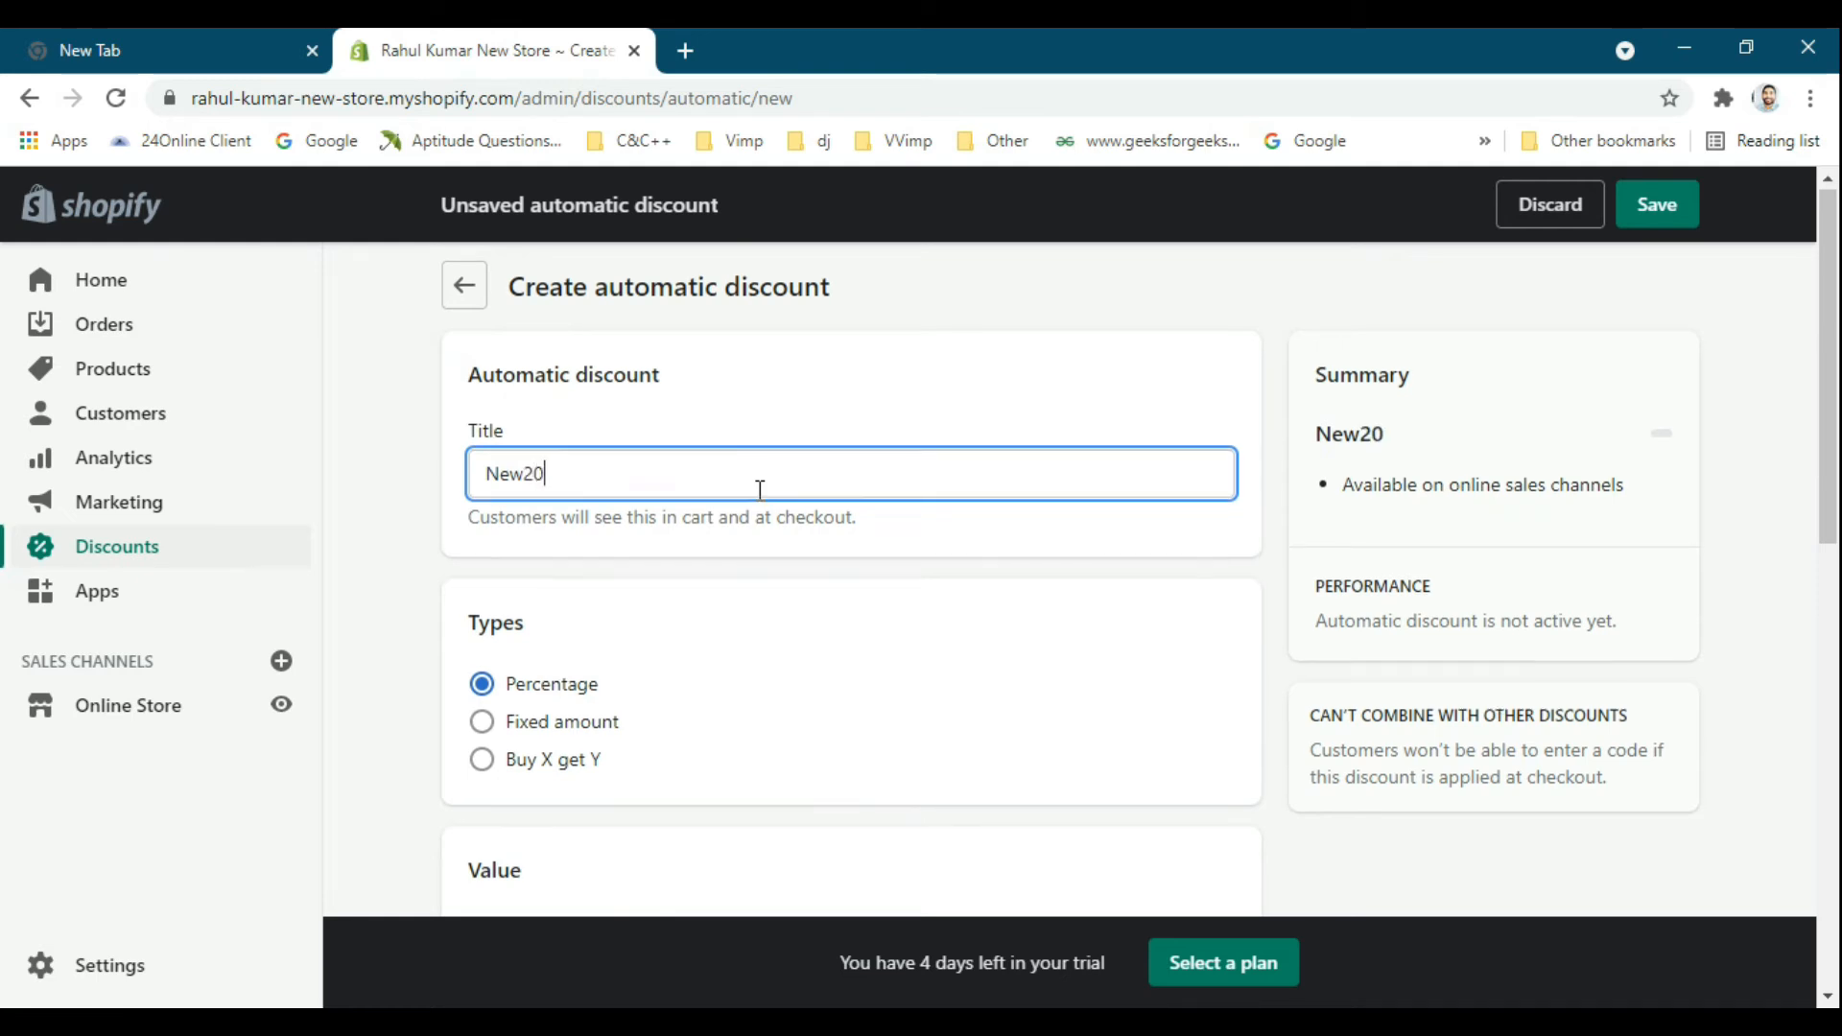
Review the discount types, keep Percentage, and set the discount value to 20%.
{"action": "scroll", "coordinate": [757, 477], "scroll_direction": "down", "scroll_amount": 3}
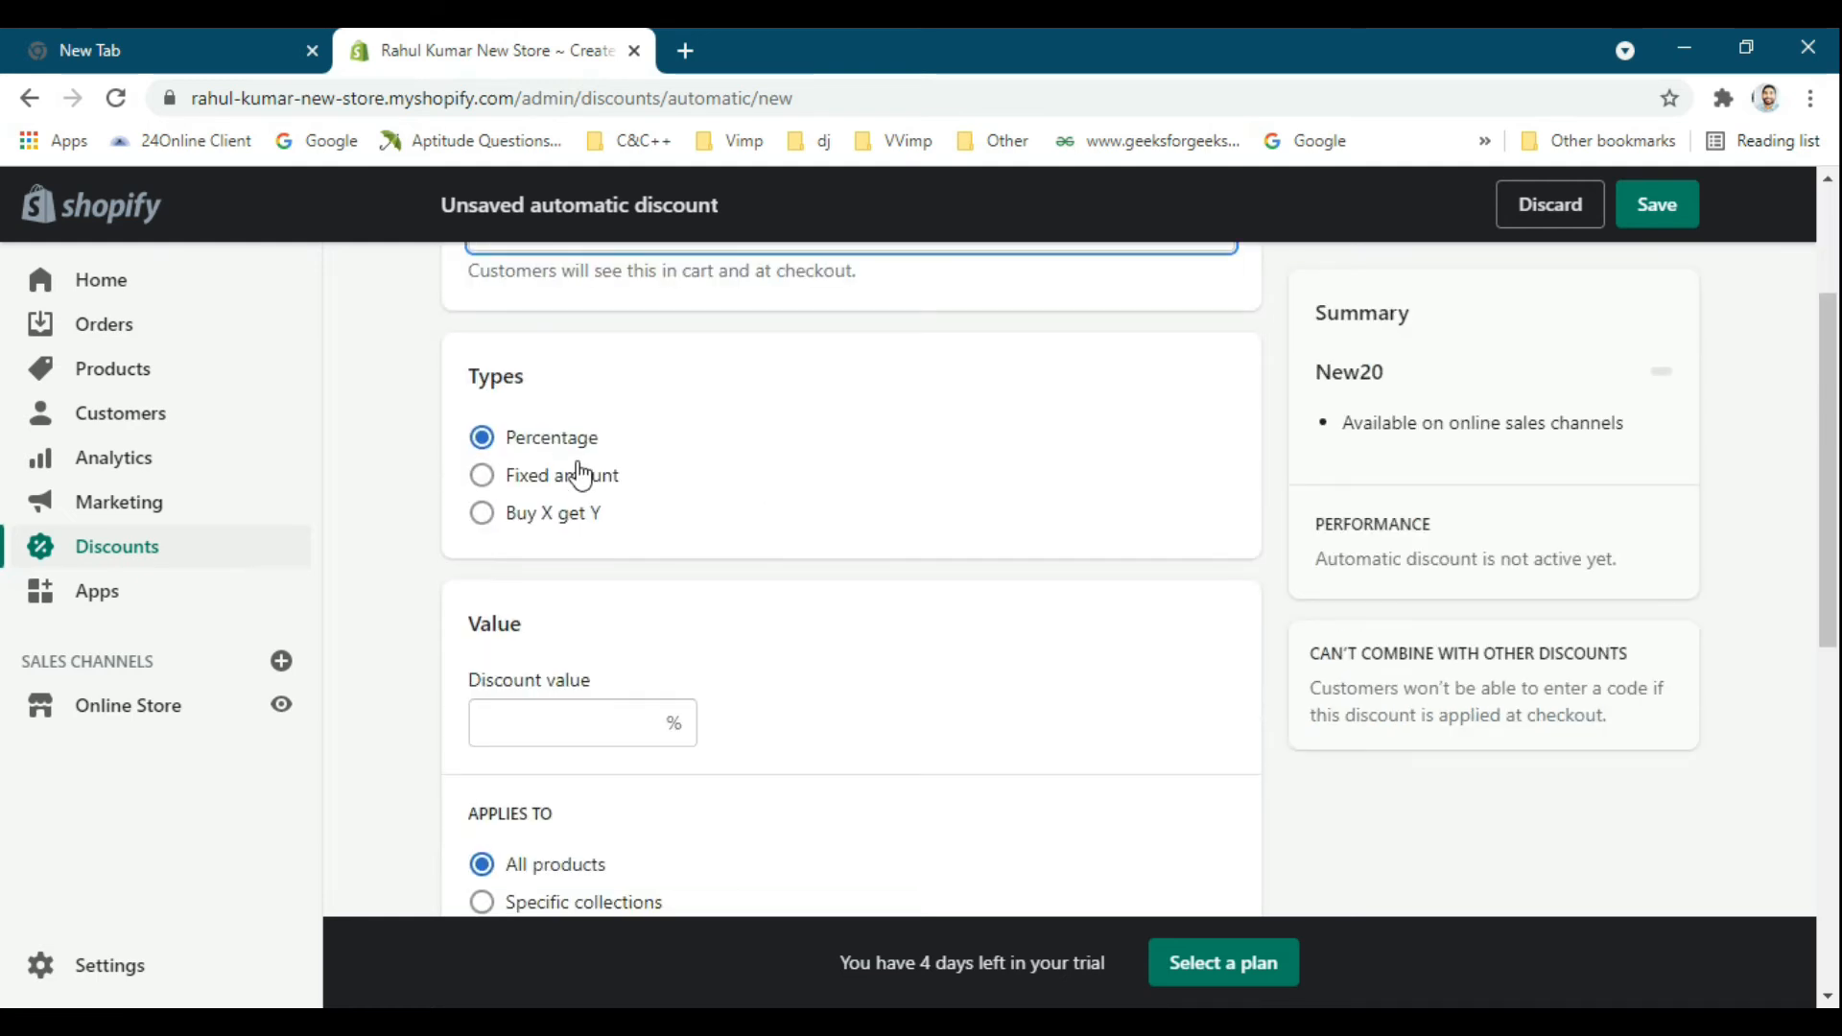
{"action": "scroll", "coordinate": [605, 494], "scroll_direction": "down", "scroll_amount": 1}
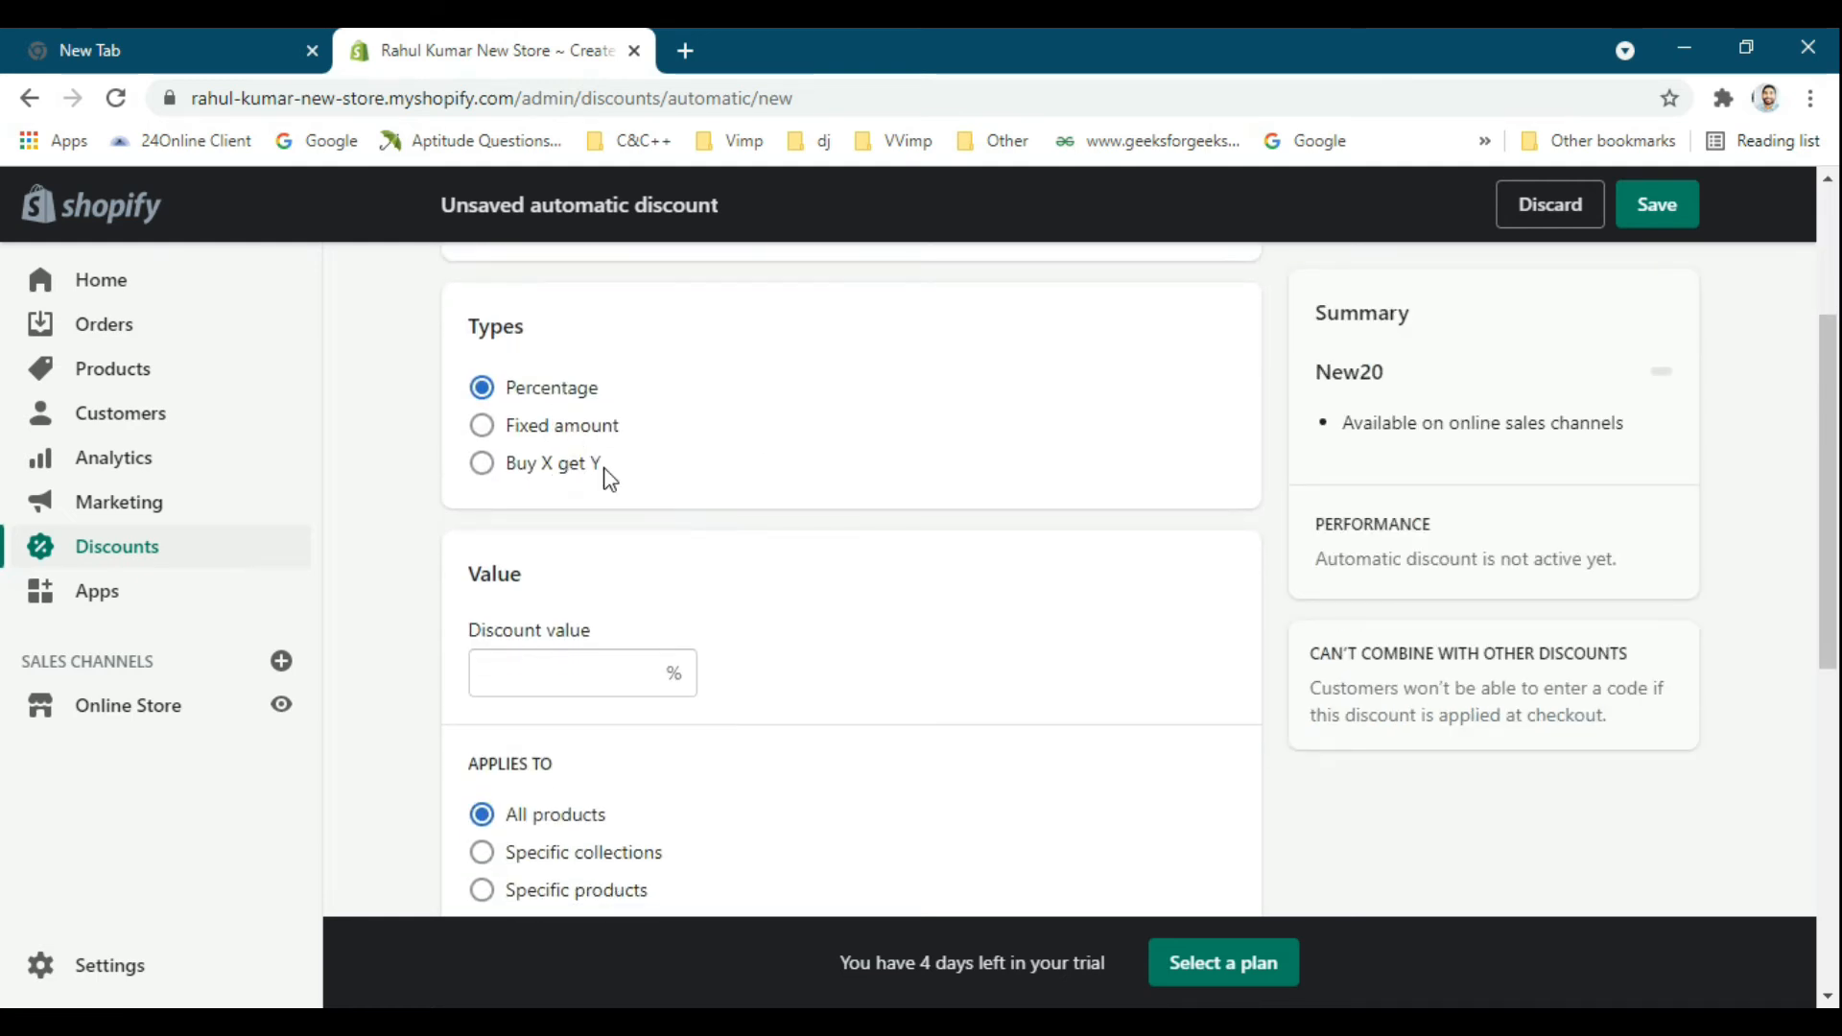
{"action": "scroll", "coordinate": [588, 481], "scroll_direction": "up", "scroll_amount": 1}
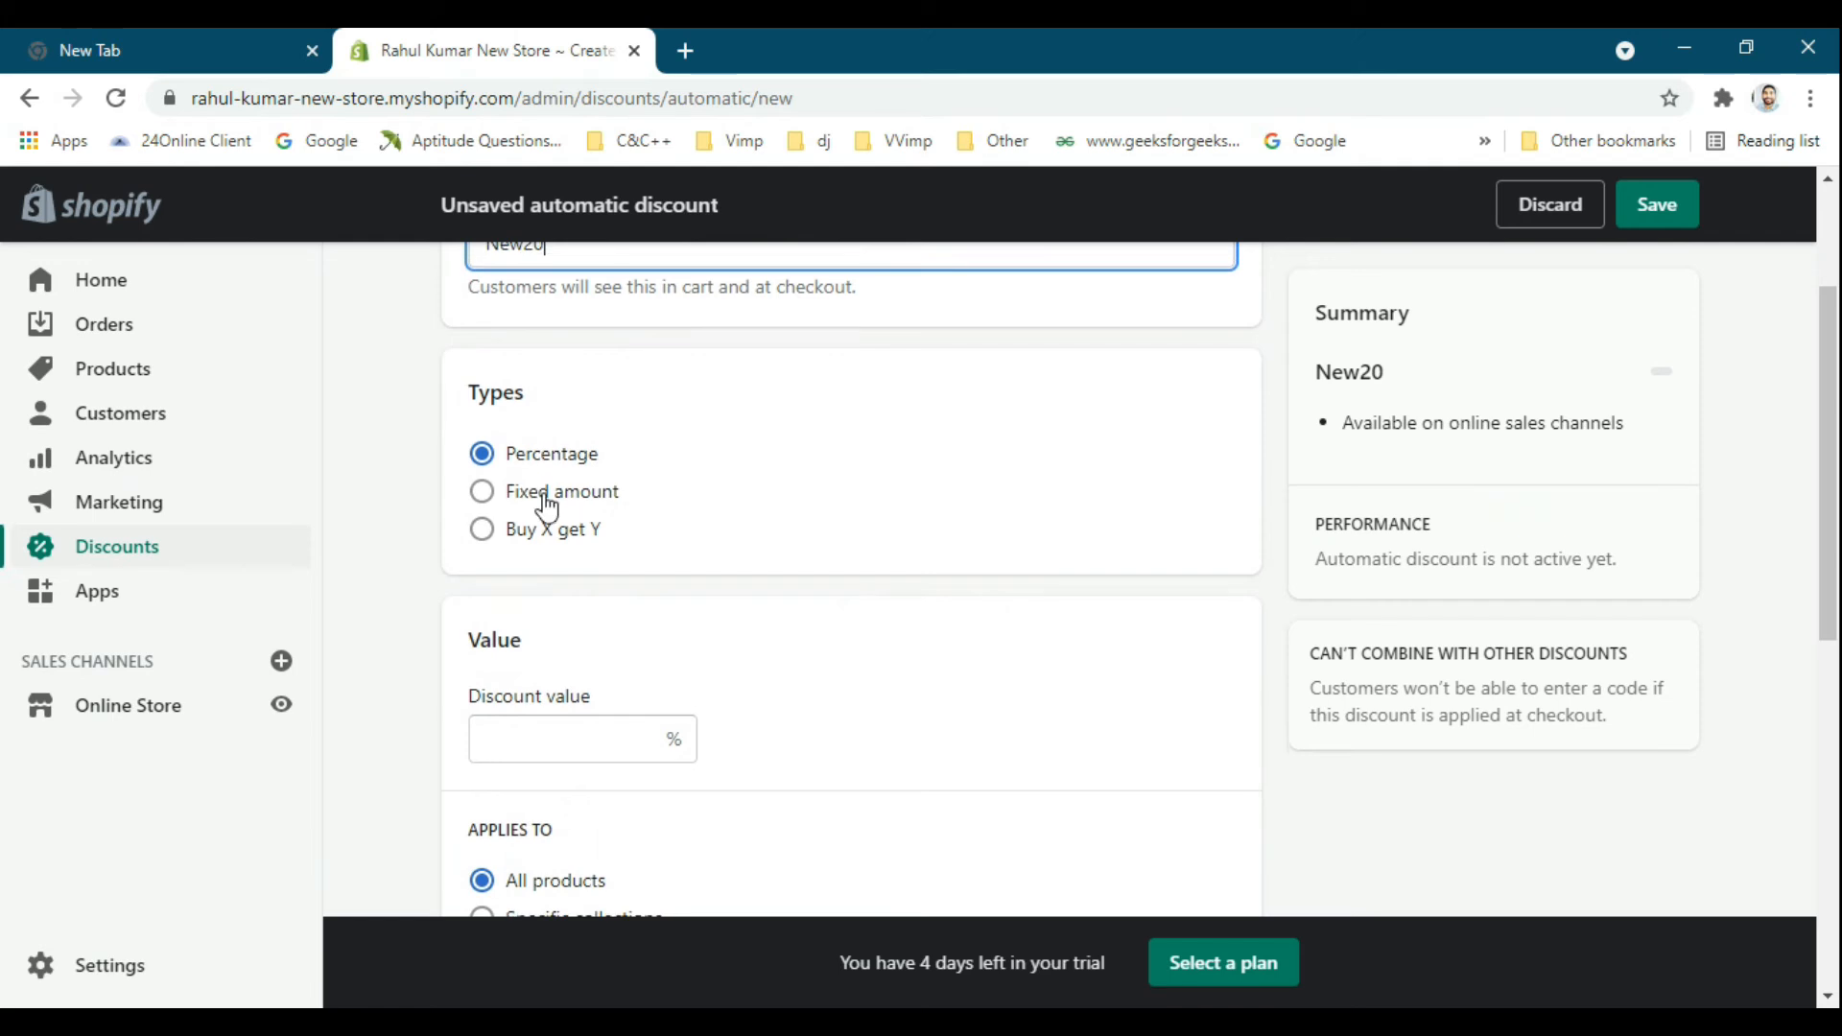
{"action": "scroll", "coordinate": [547, 509], "scroll_direction": "down", "scroll_amount": 3}
{"action": "type", "text": "20"}
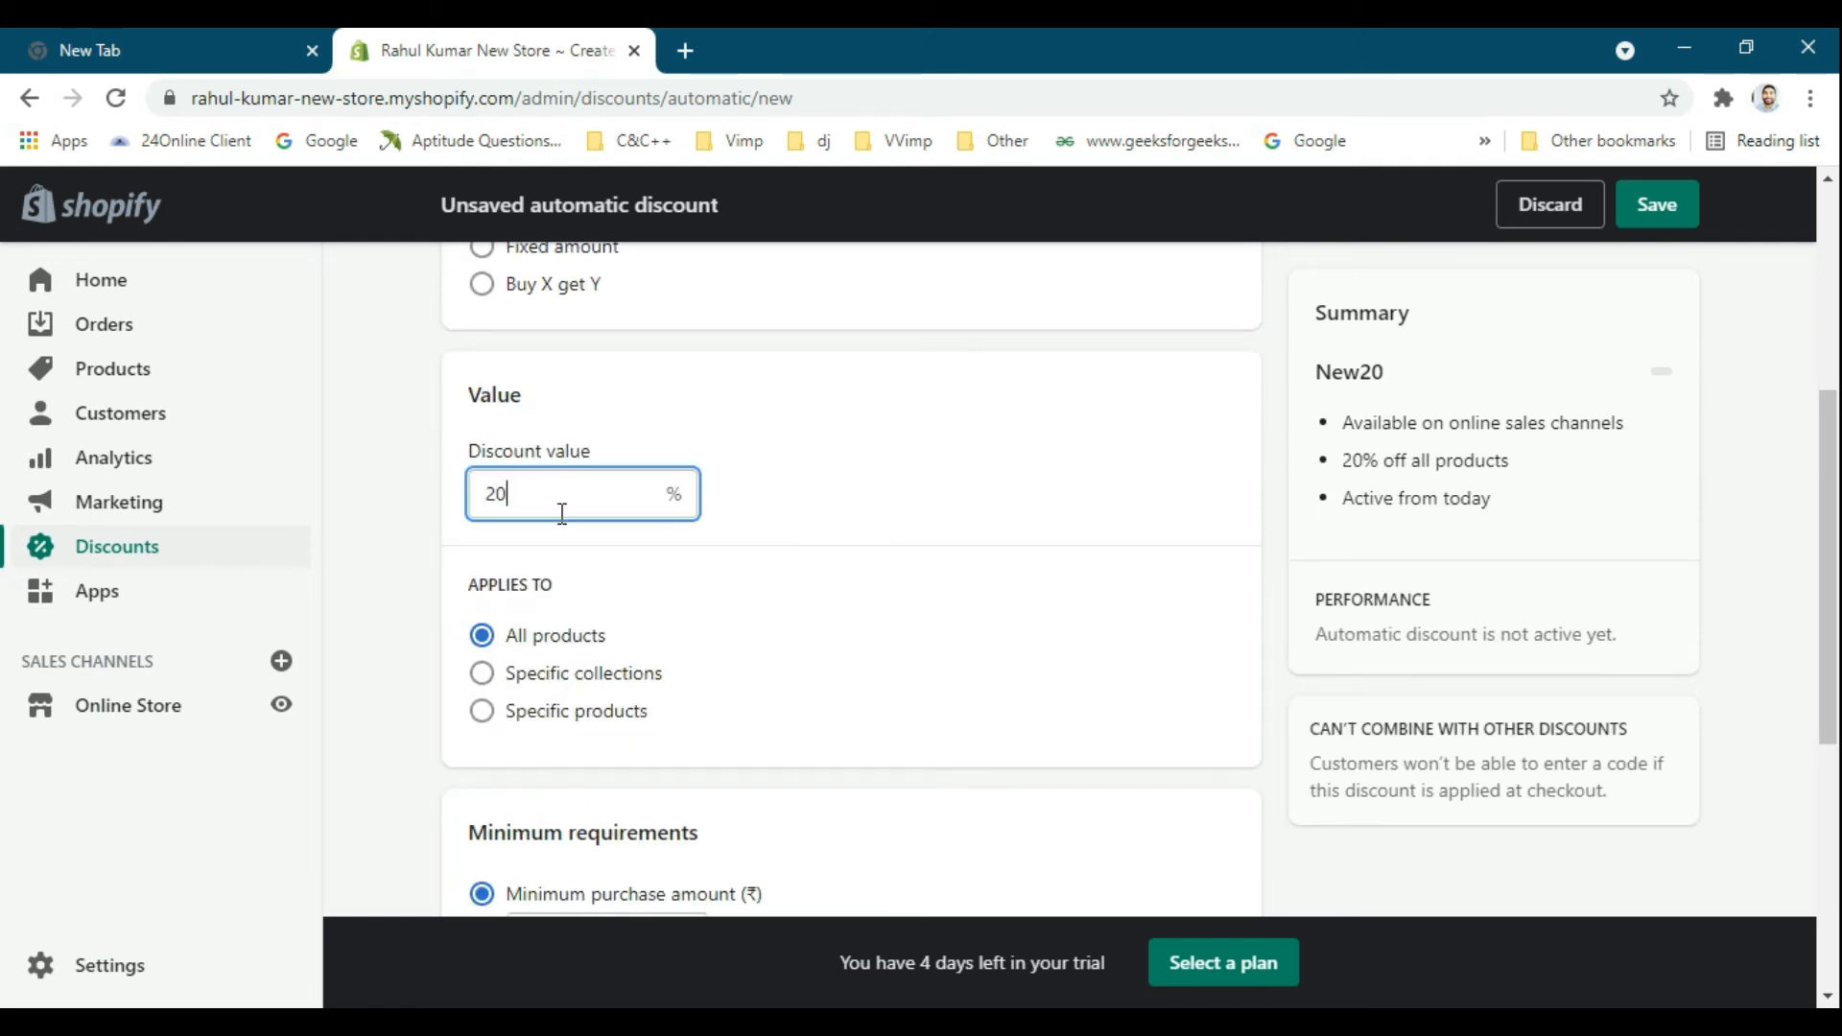
Preview applying the automatic discount to specific products and specific collections, and return it to All products.
{"action": "scroll", "coordinate": [563, 517], "scroll_direction": "down", "scroll_amount": 2}
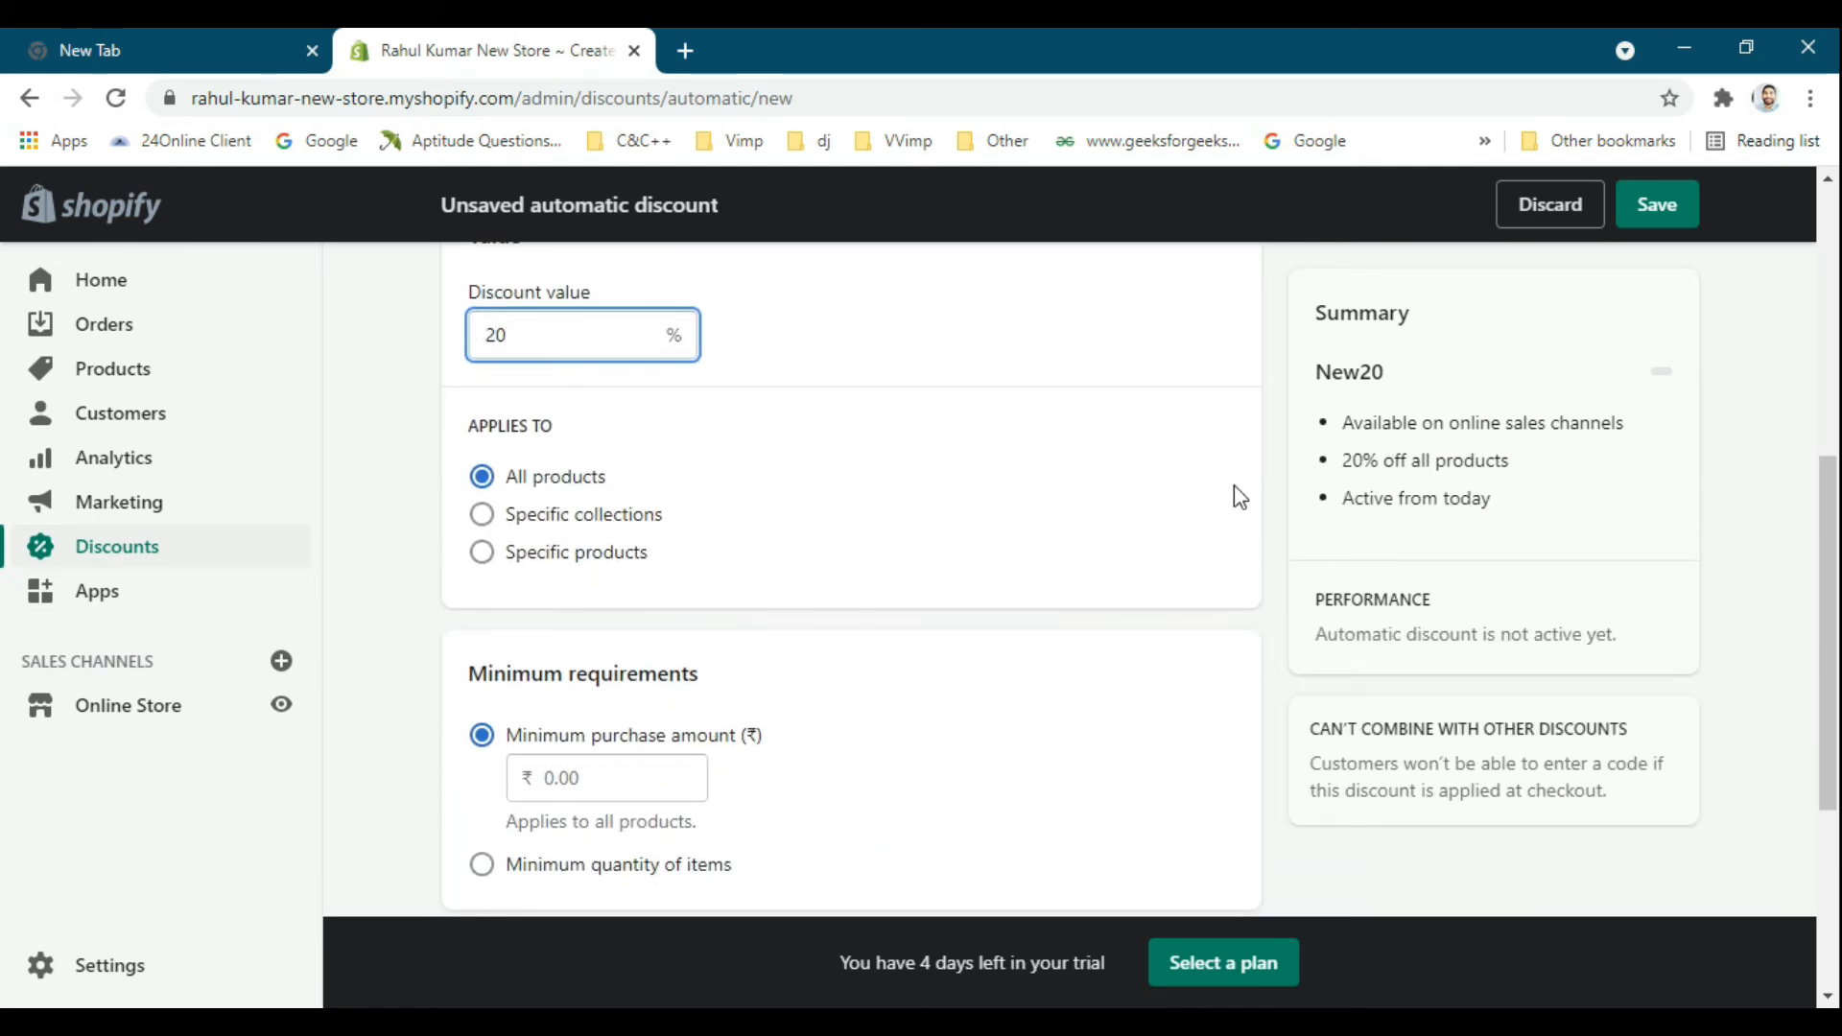
{"action": "scroll", "coordinate": [1234, 490], "scroll_direction": "down", "scroll_amount": 1}
{"action": "scroll", "coordinate": [1110, 515], "scroll_direction": "down", "scroll_amount": 3}
{"action": "scroll", "coordinate": [547, 399], "scroll_direction": "up", "scroll_amount": 2}
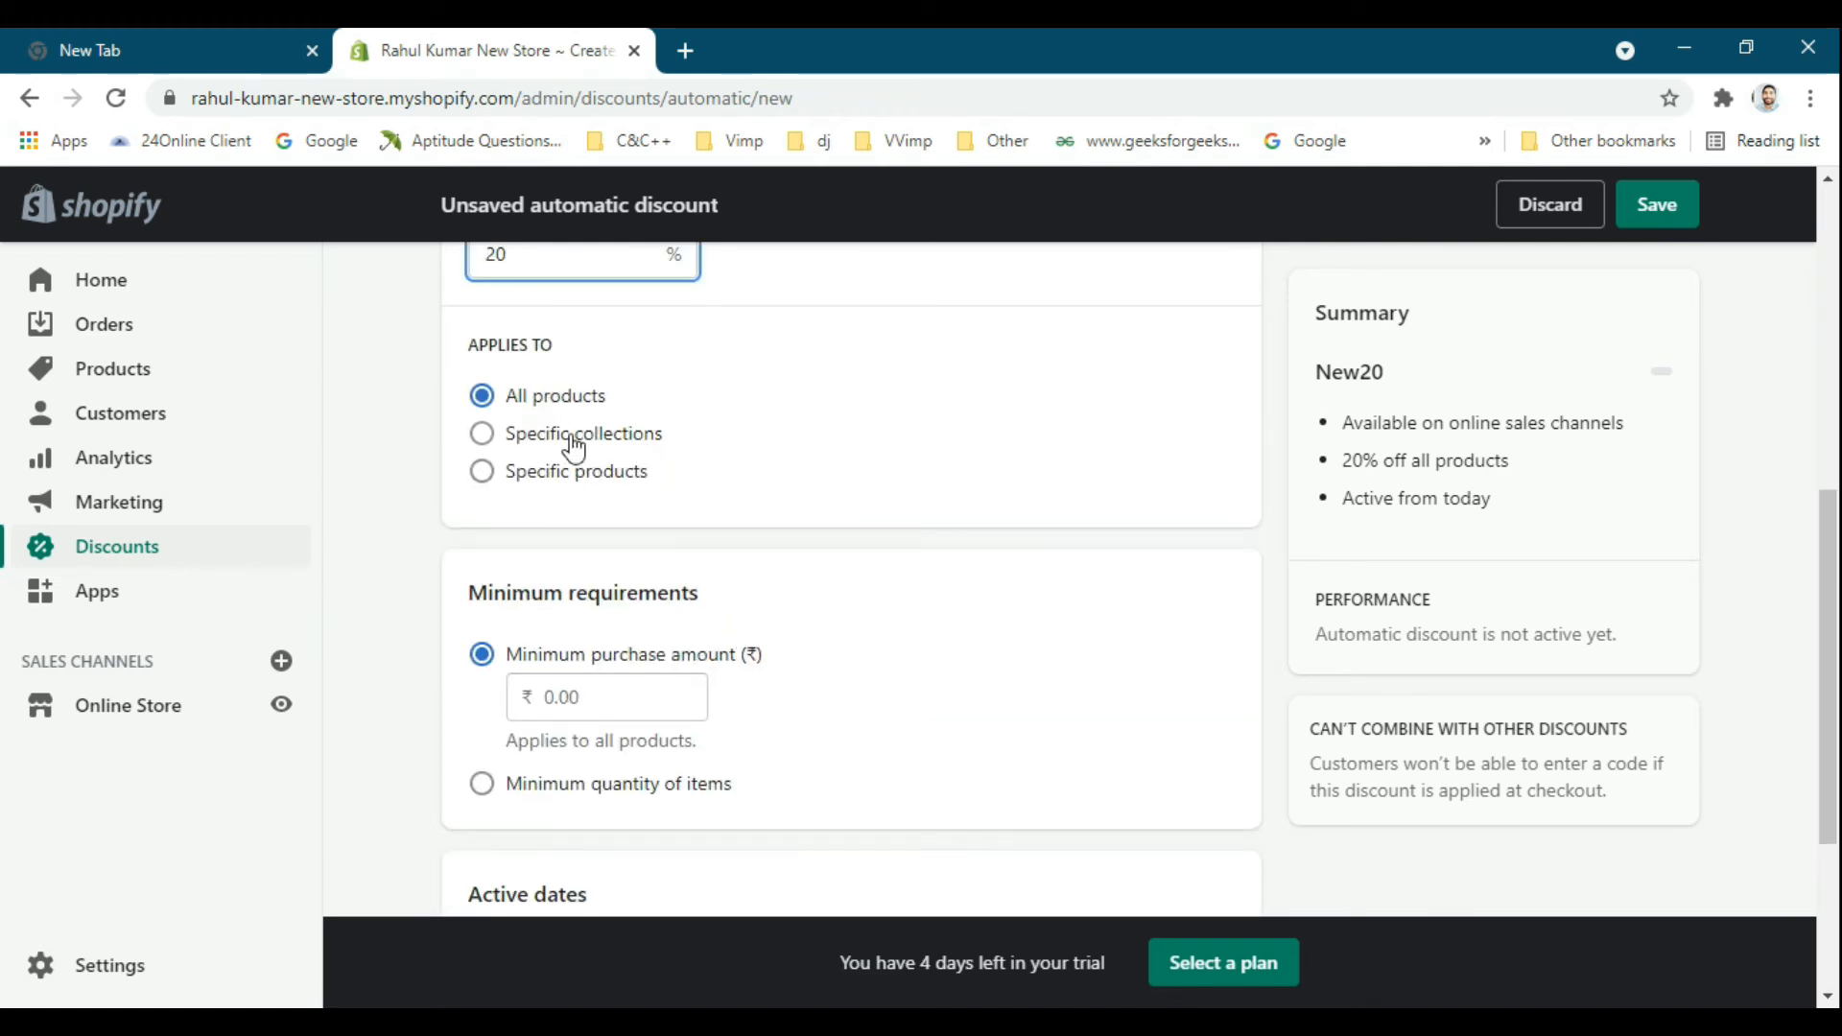
{"action": "left_click", "coordinate": [549, 470]}
{"action": "left_click", "coordinate": [554, 433]}
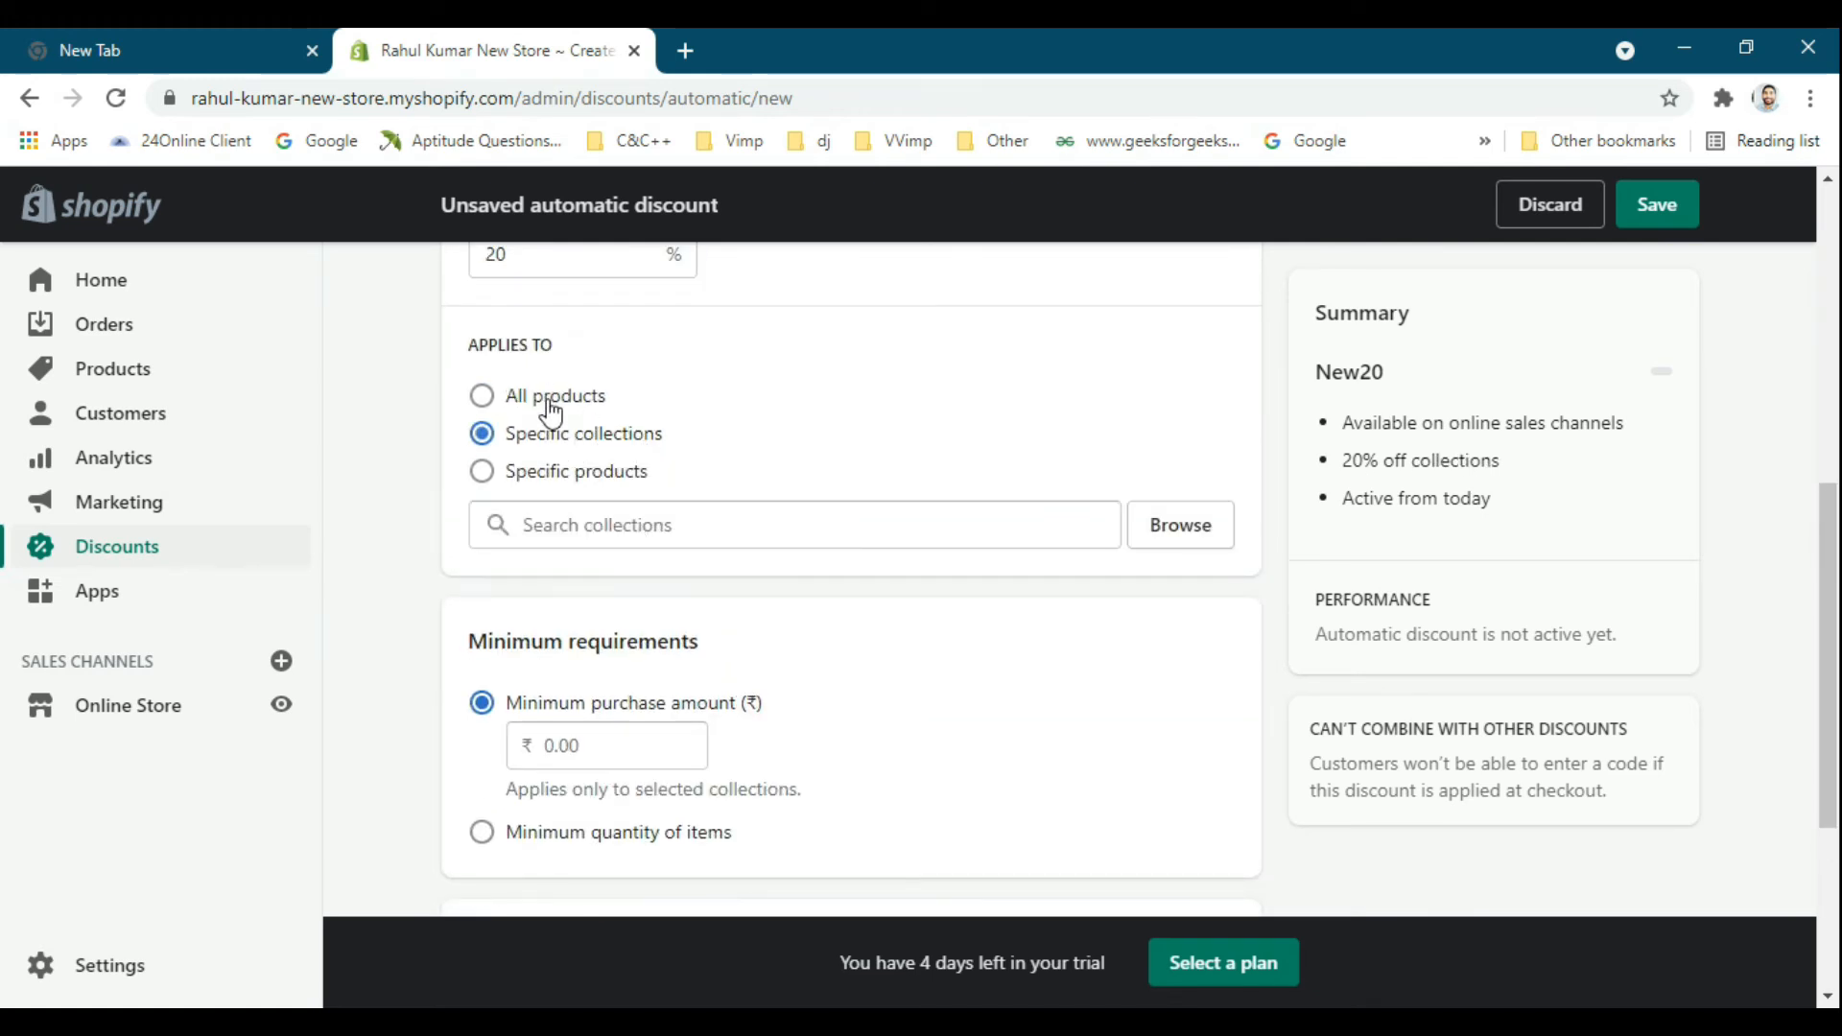
{"action": "left_click", "coordinate": [551, 396]}
Preview the minimum quantity of items requirement, and return the automatic discount to minimum purchase amount.
{"action": "scroll", "coordinate": [806, 484], "scroll_direction": "down", "scroll_amount": 3}
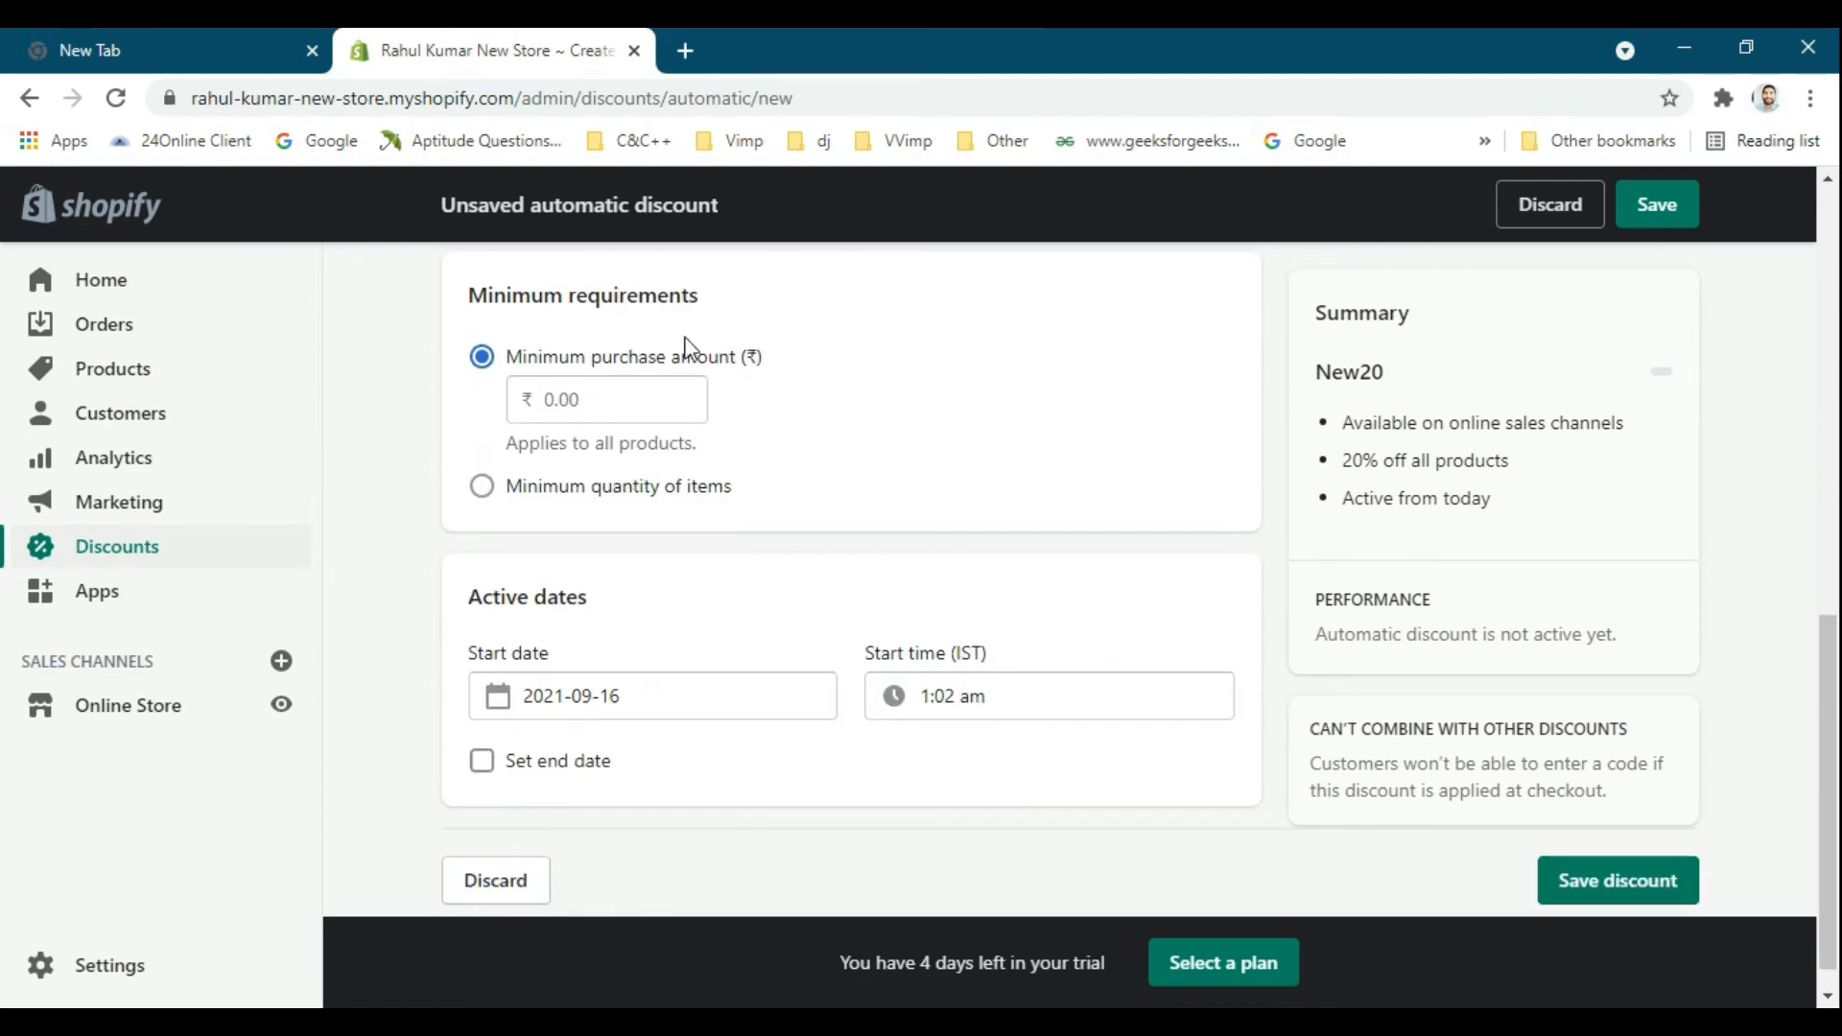
{"action": "left_click", "coordinate": [571, 494]}
{"action": "left_click", "coordinate": [568, 359]}
Enable an end date for the automatic discount, keeping the default date of 2021-09-16.
{"action": "scroll", "coordinate": [607, 573], "scroll_direction": "down", "scroll_amount": 1}
{"action": "left_click", "coordinate": [569, 725]}
{"action": "scroll", "coordinate": [822, 720], "scroll_direction": "down", "scroll_amount": 1}
{"action": "scroll", "coordinate": [1011, 707], "scroll_direction": "up", "scroll_amount": 3}
{"action": "scroll", "coordinate": [938, 658], "scroll_direction": "down", "scroll_amount": 3}
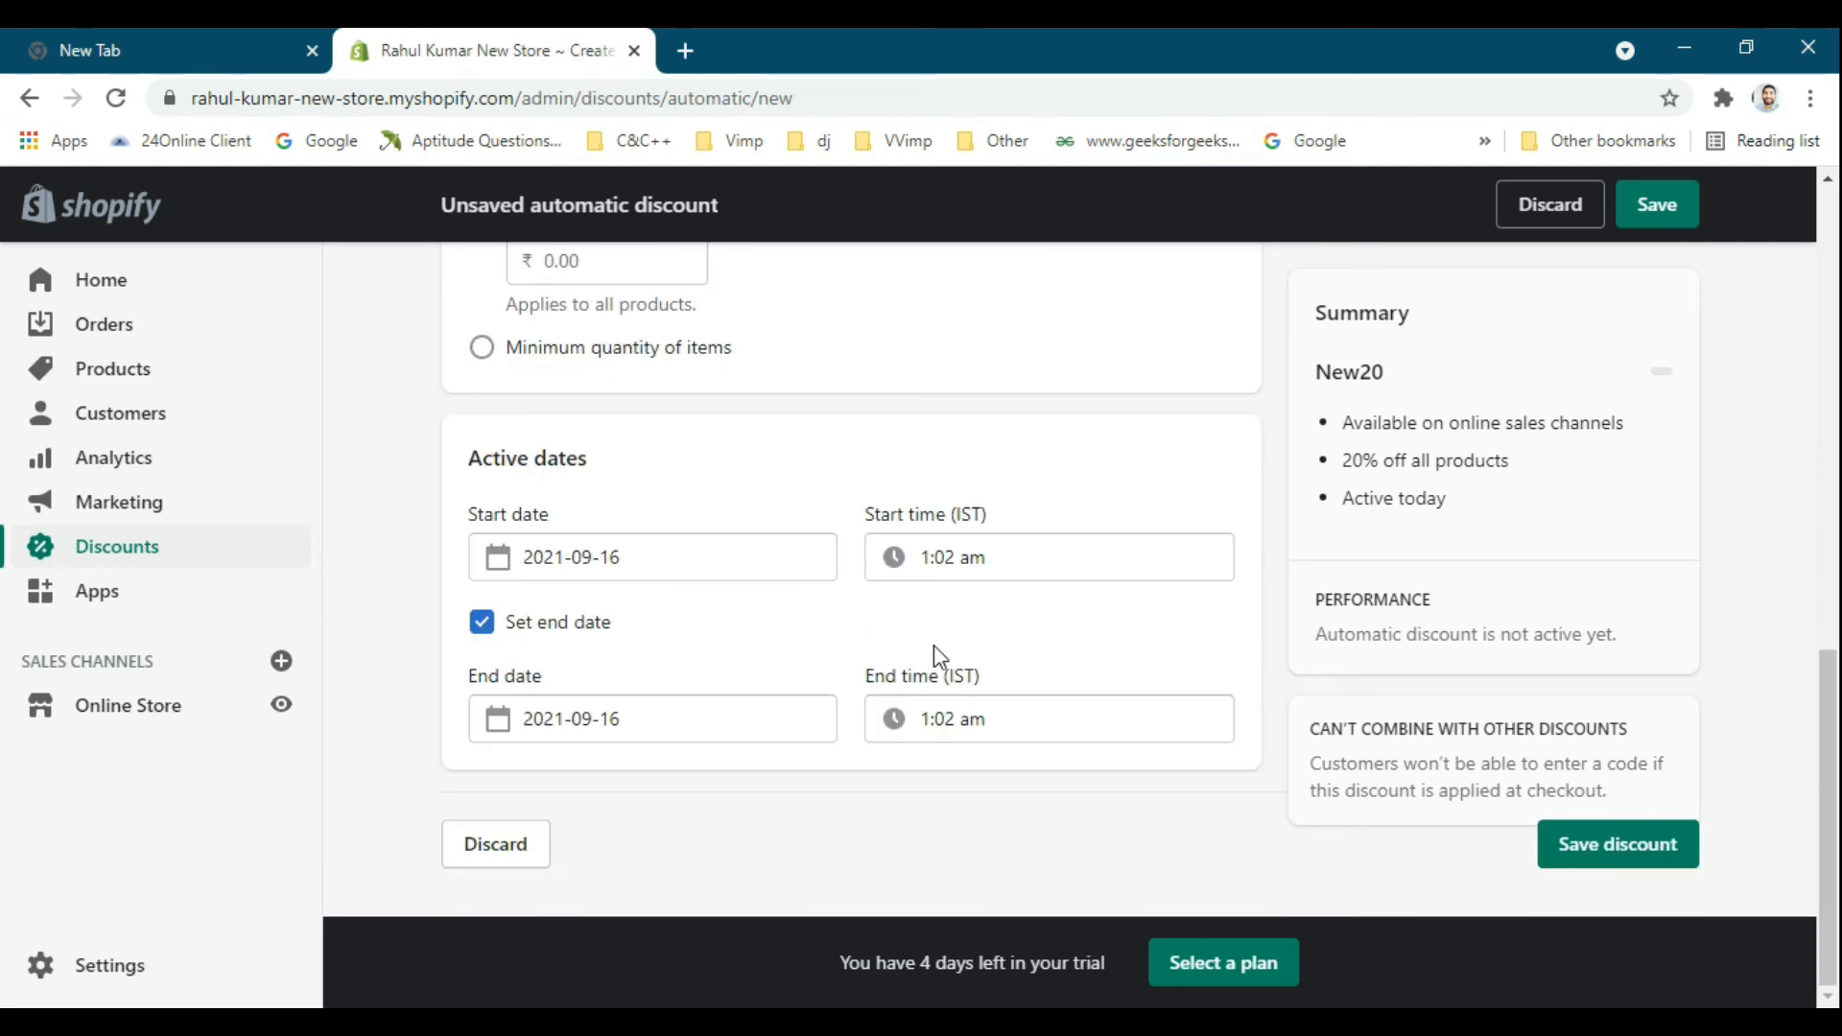
Review the whole New20 discount form and try to save it with the minimum purchase amount left blank.
{"action": "scroll", "coordinate": [844, 729], "scroll_direction": "up", "scroll_amount": 10}
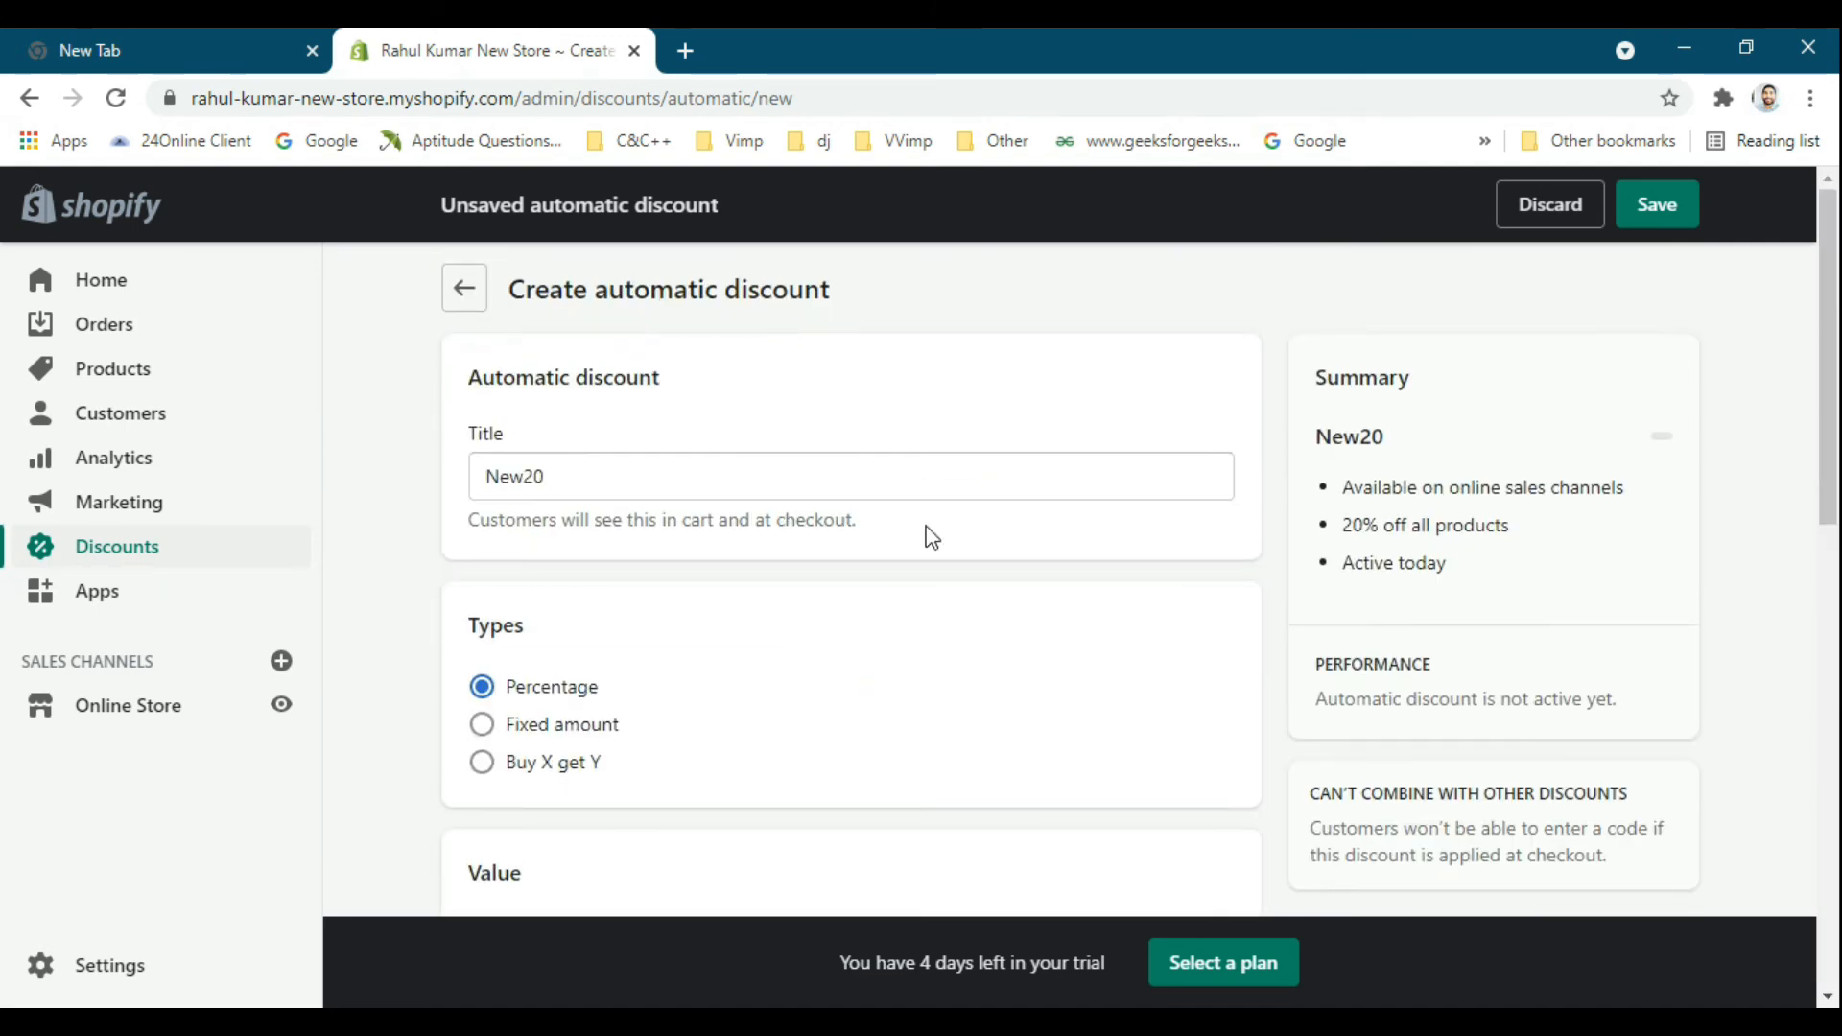
{"action": "scroll", "coordinate": [1266, 514], "scroll_direction": "down", "scroll_amount": 10}
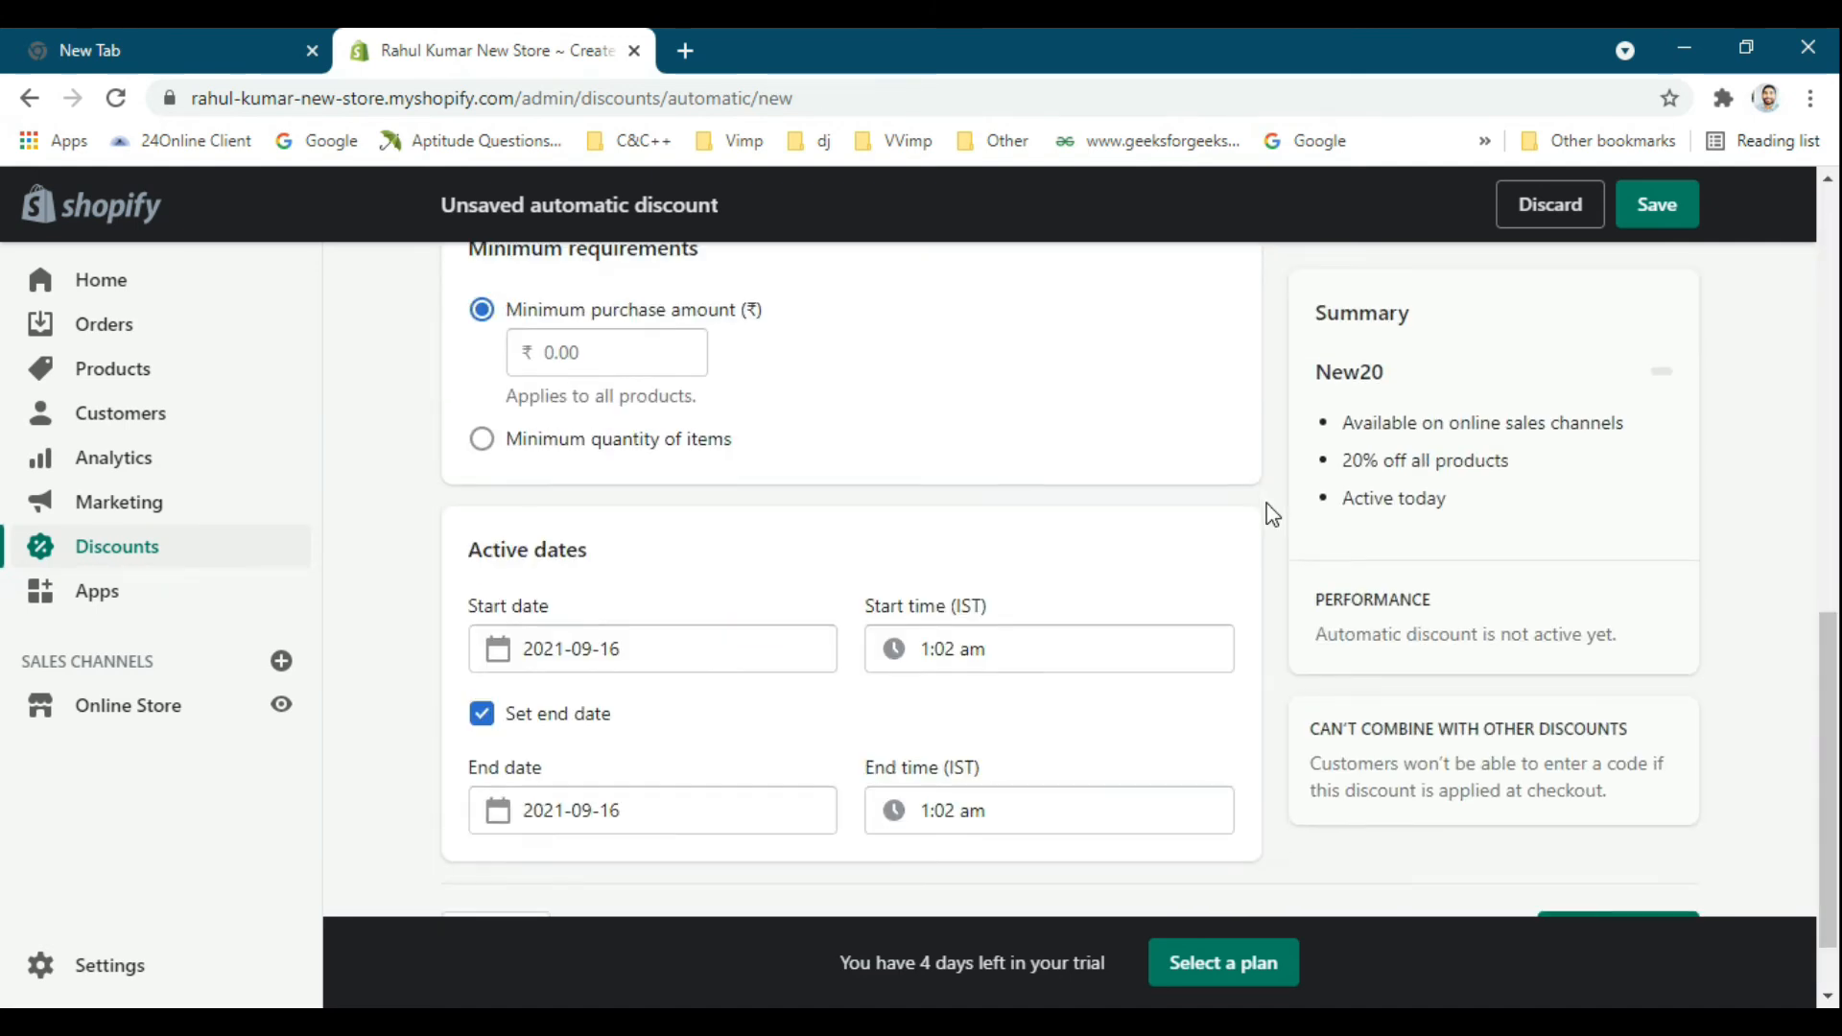
{"action": "scroll", "coordinate": [1267, 515], "scroll_direction": "up", "scroll_amount": 5}
{"action": "scroll", "coordinate": [1341, 502], "scroll_direction": "down", "scroll_amount": 7}
{"action": "scroll", "coordinate": [1455, 492], "scroll_direction": "up", "scroll_amount": 10}
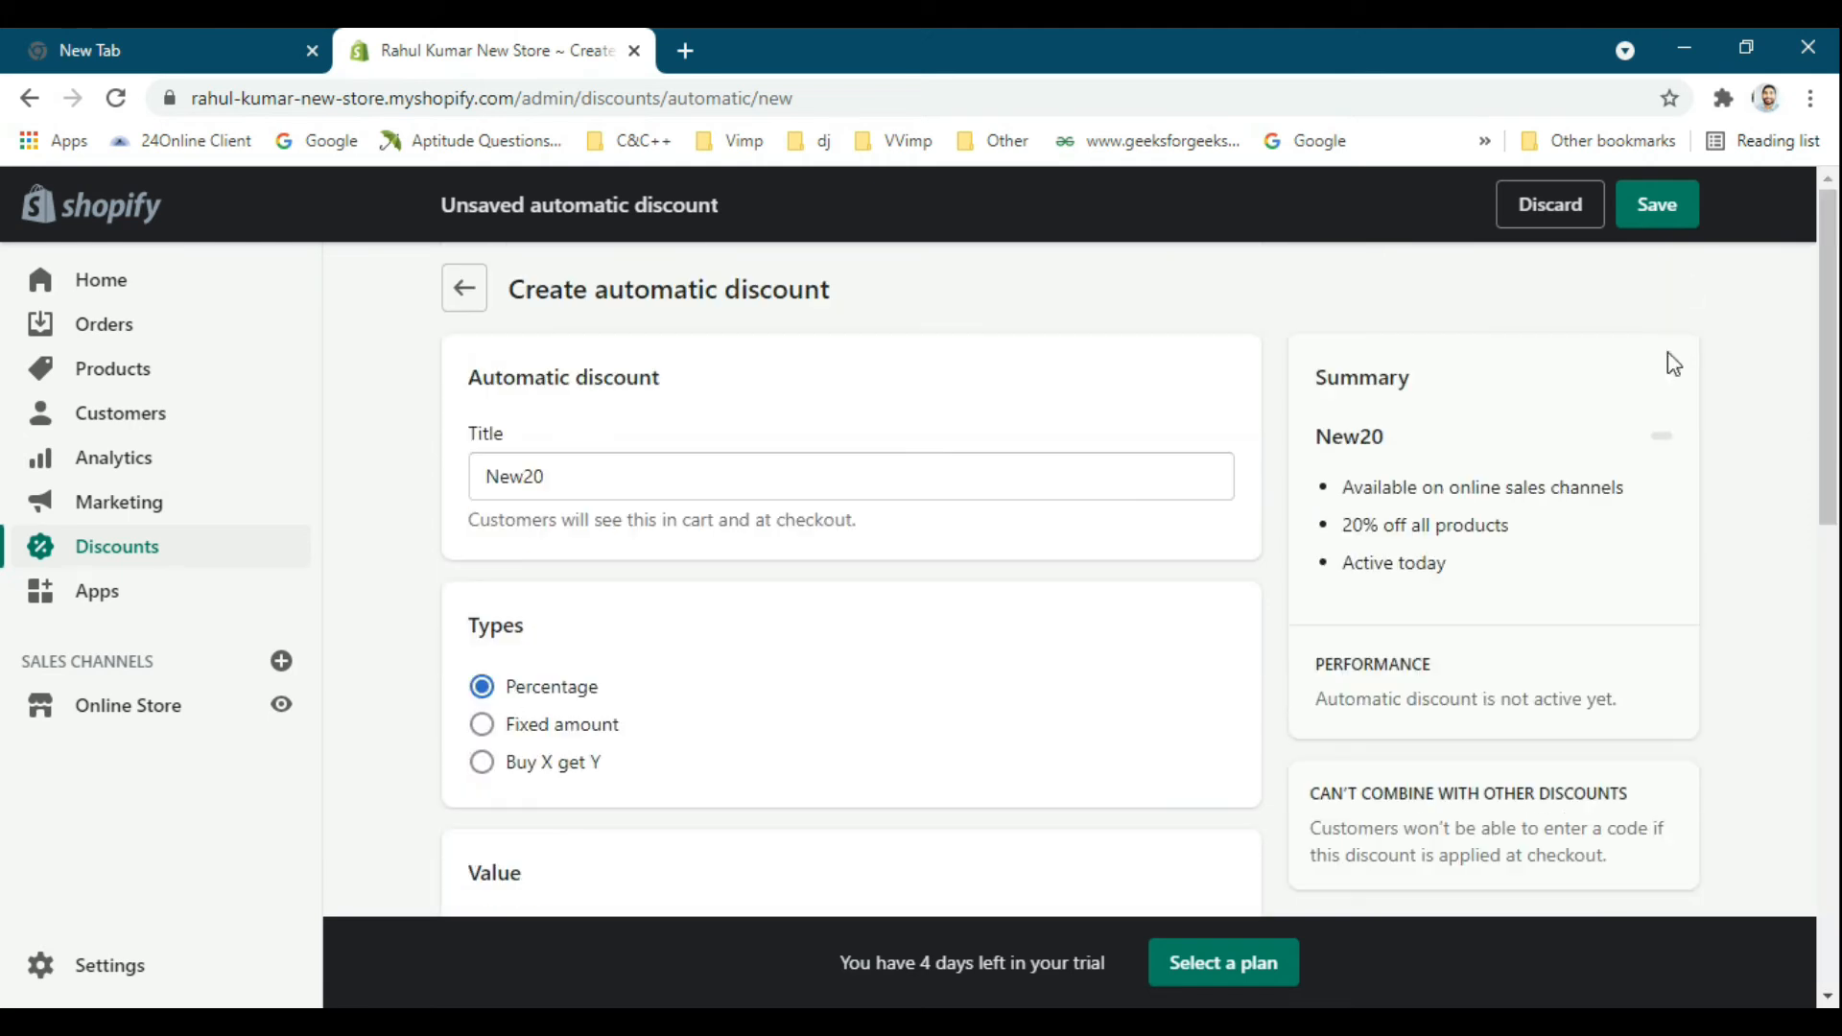
{"action": "left_click", "coordinate": [1674, 216]}
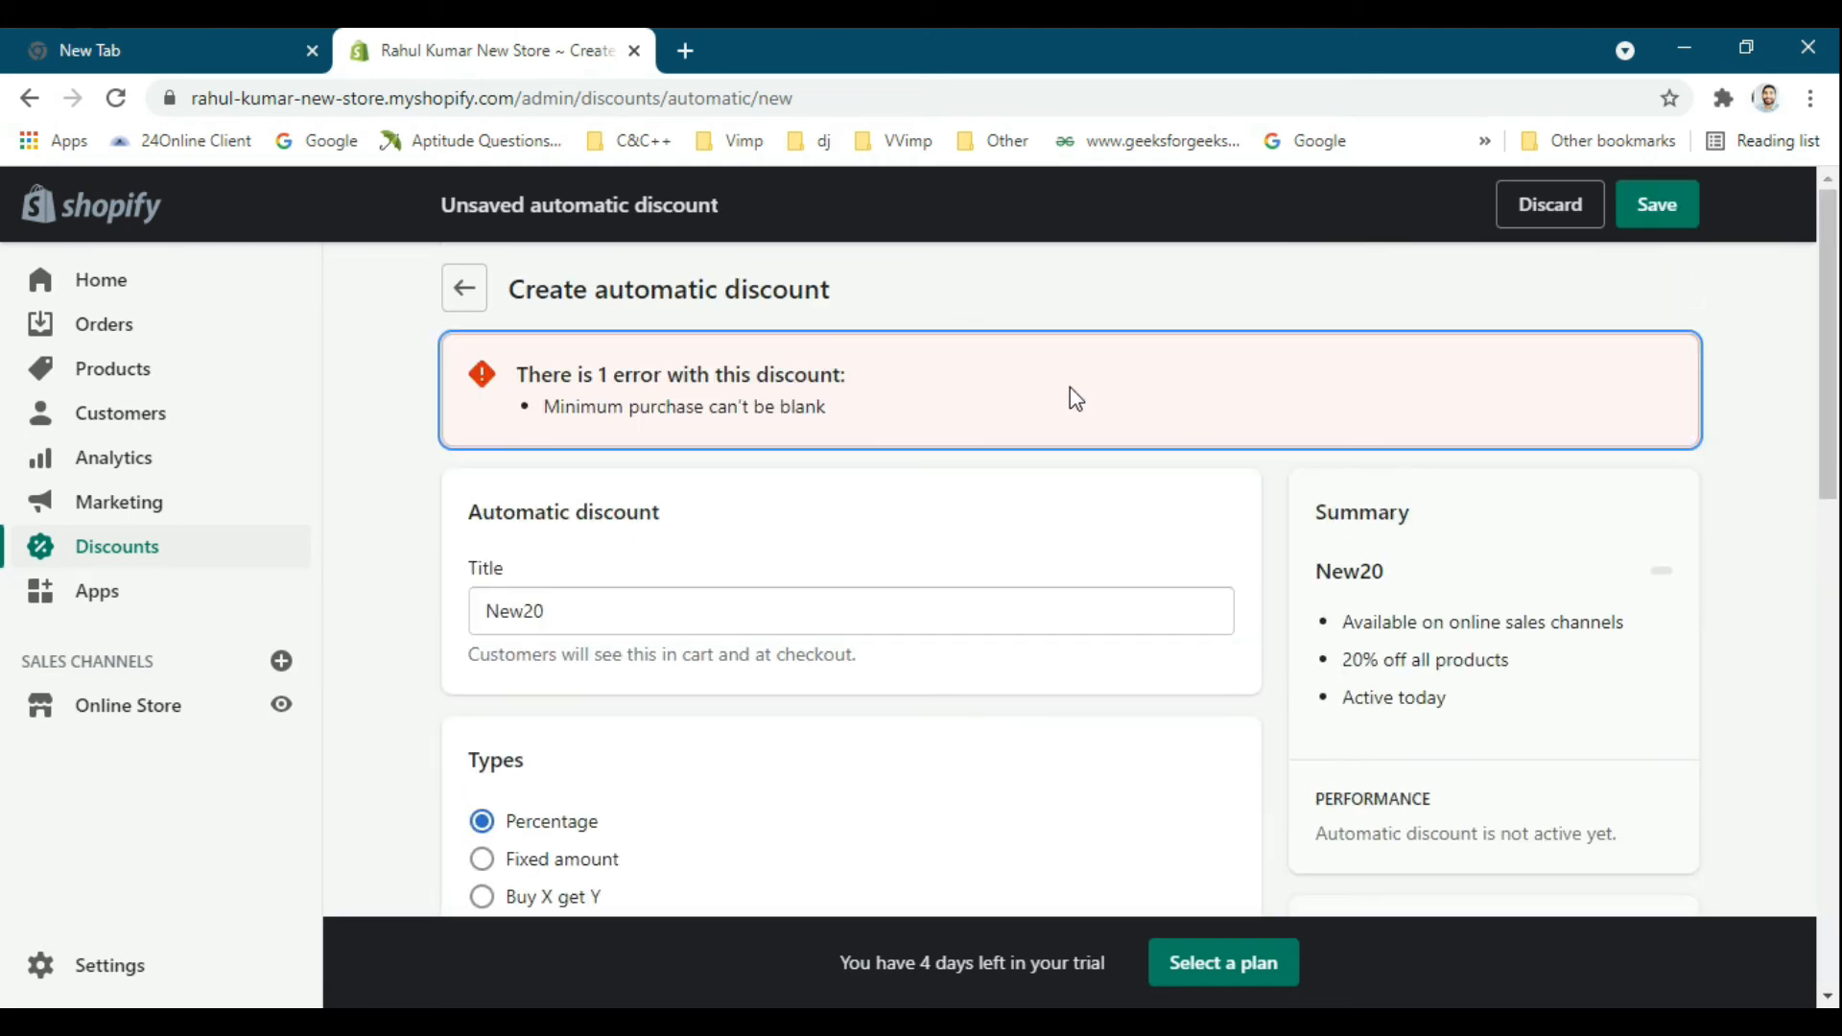
Set the minimum purchase amount to ₹400 and save the New20 automatic discount.
{"action": "scroll", "coordinate": [924, 467], "scroll_direction": "down", "scroll_amount": 9}
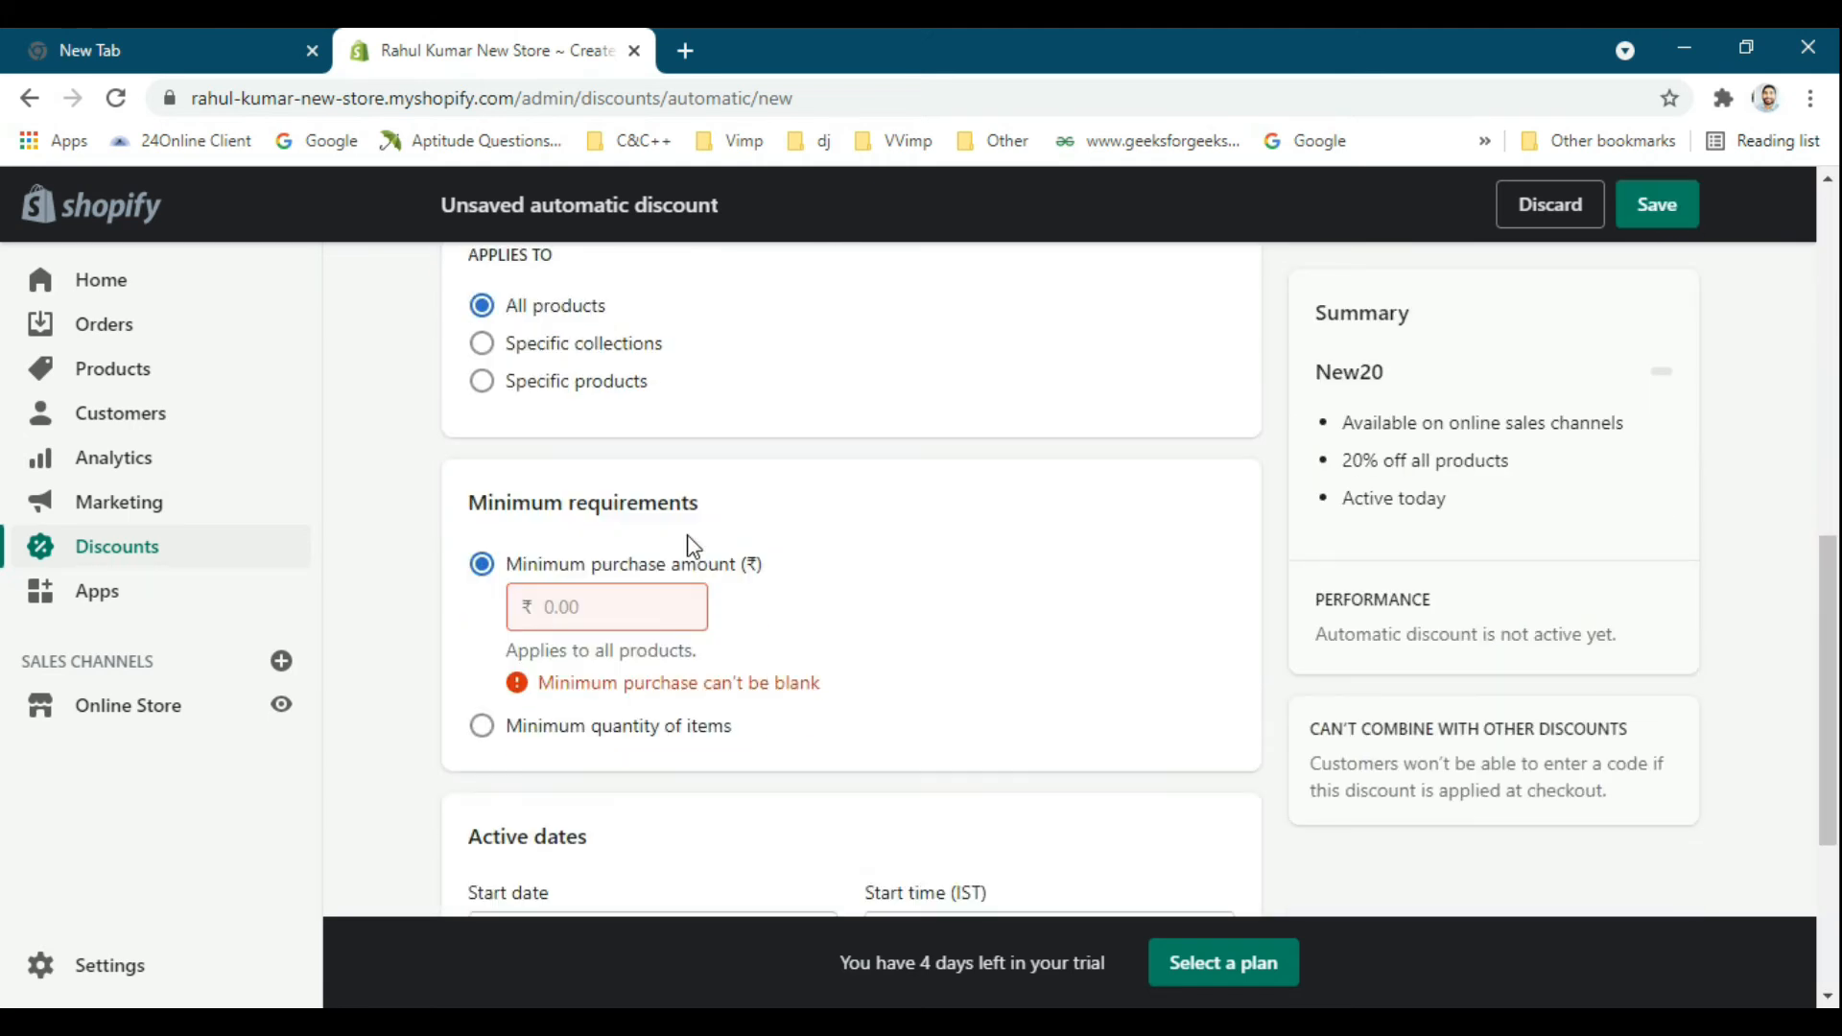
{"action": "left_click", "coordinate": [588, 557]}
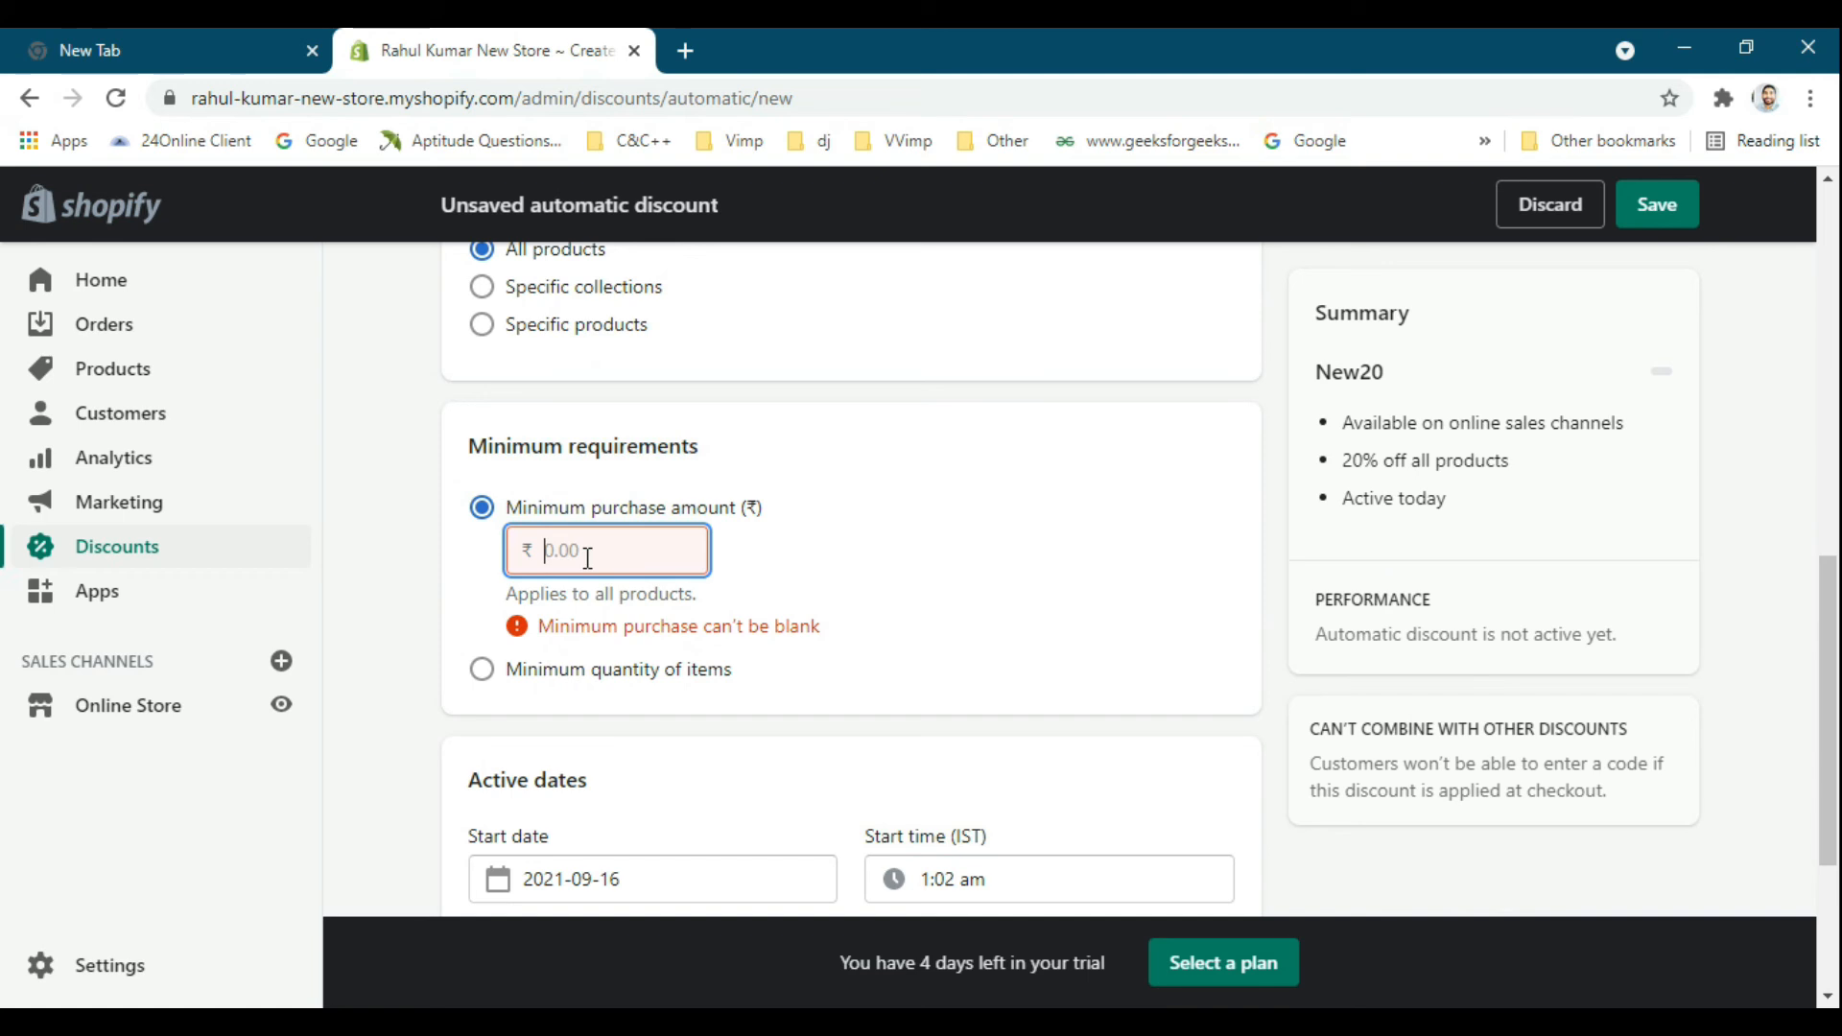
{"action": "type", "text": "400"}
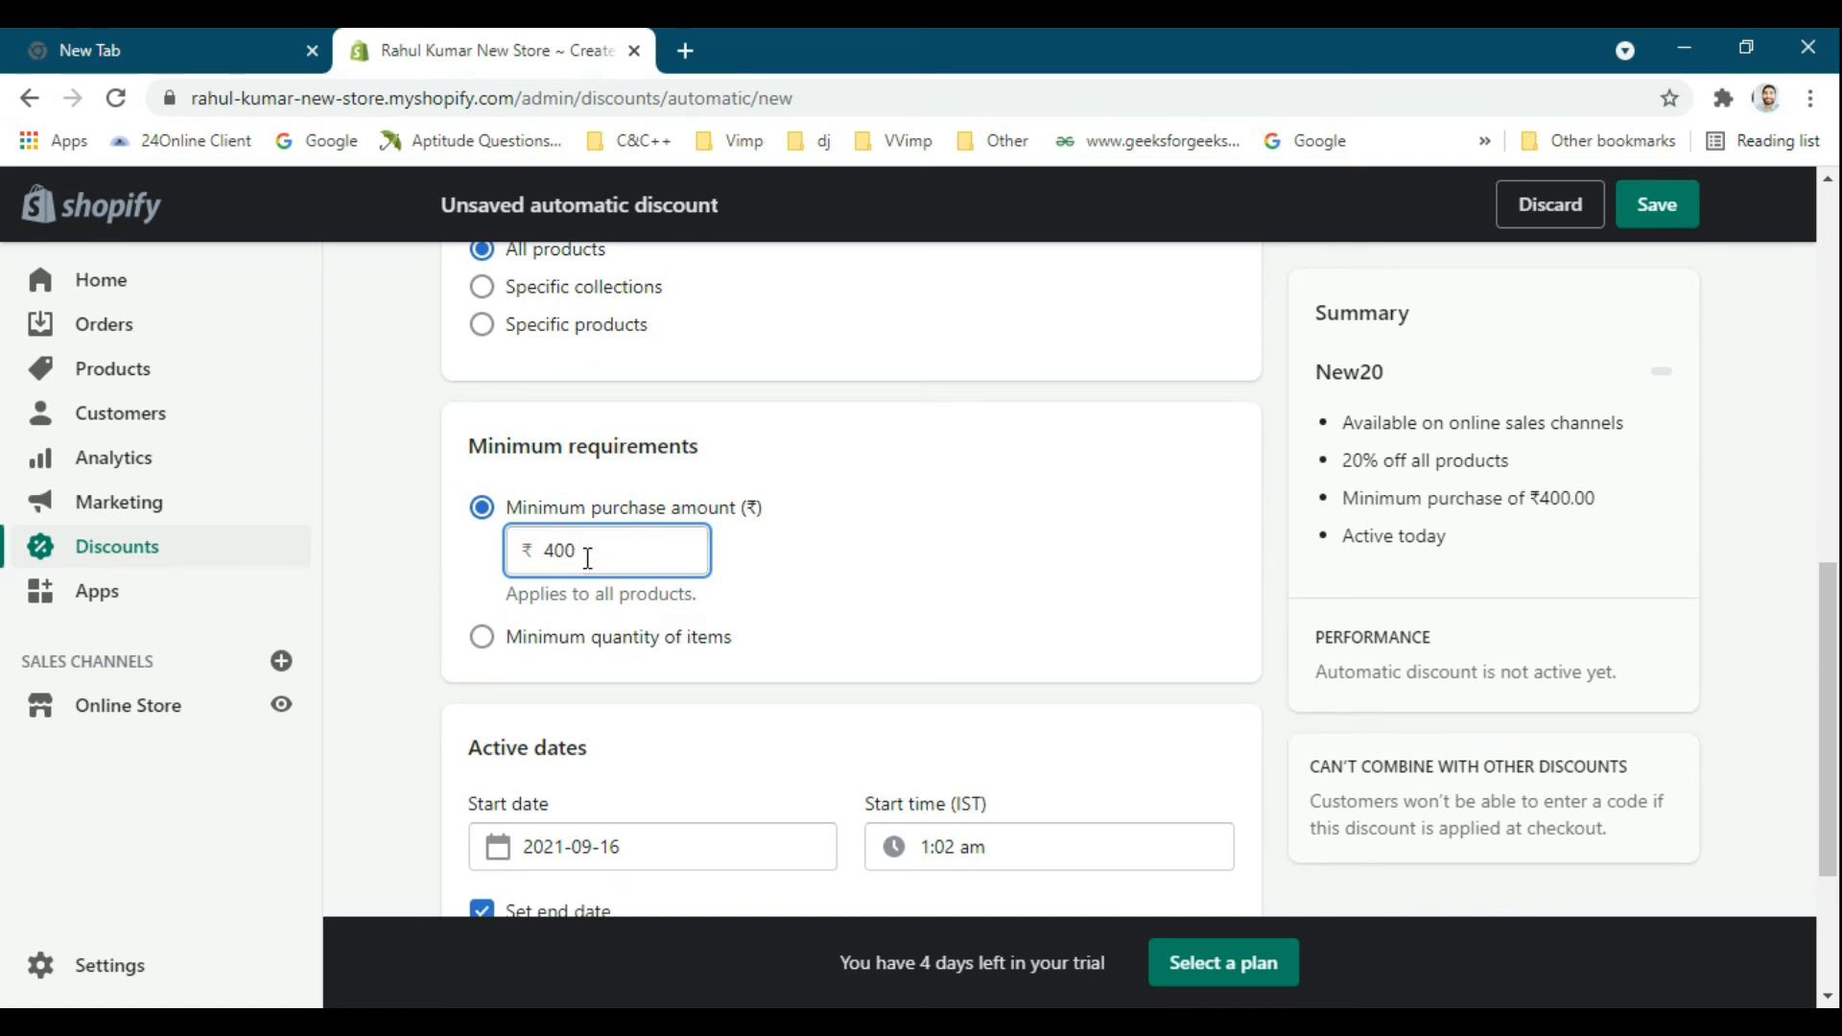
{"action": "scroll", "coordinate": [633, 561], "scroll_direction": "down", "scroll_amount": 2}
{"action": "scroll", "coordinate": [730, 471], "scroll_direction": "up", "scroll_amount": 1}
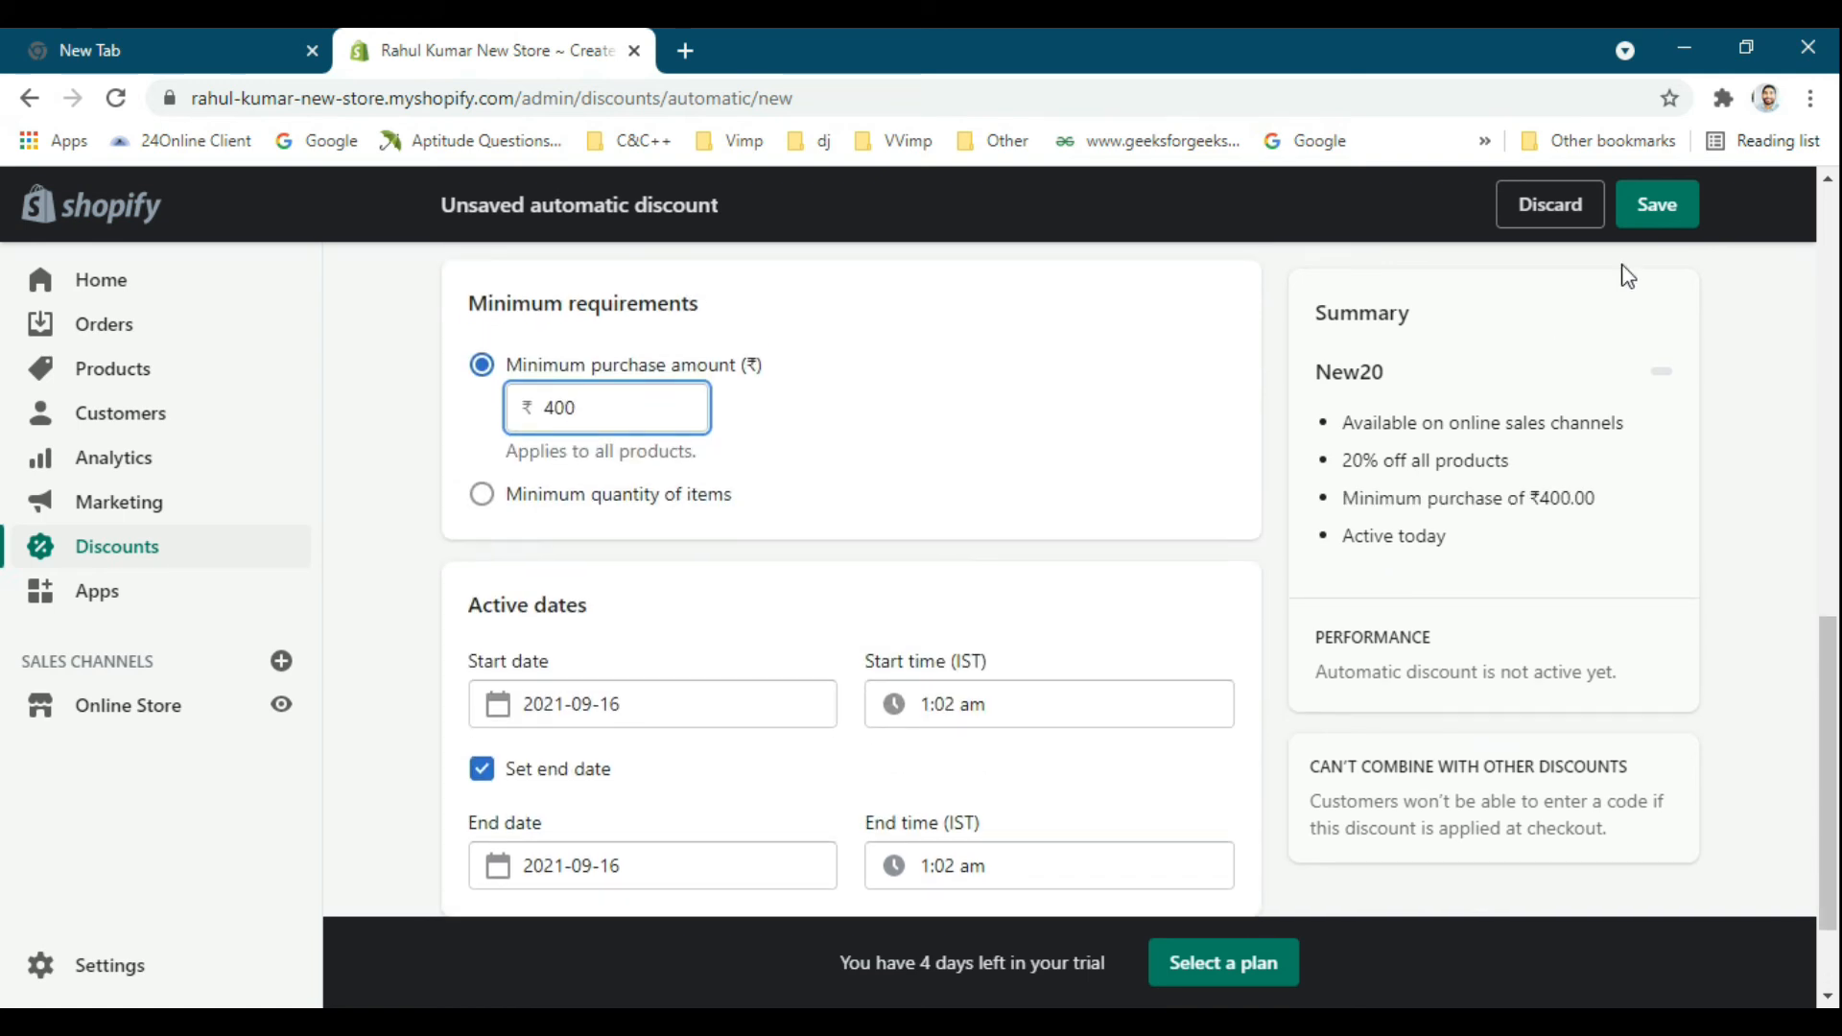
{"action": "left_click", "coordinate": [1663, 219]}
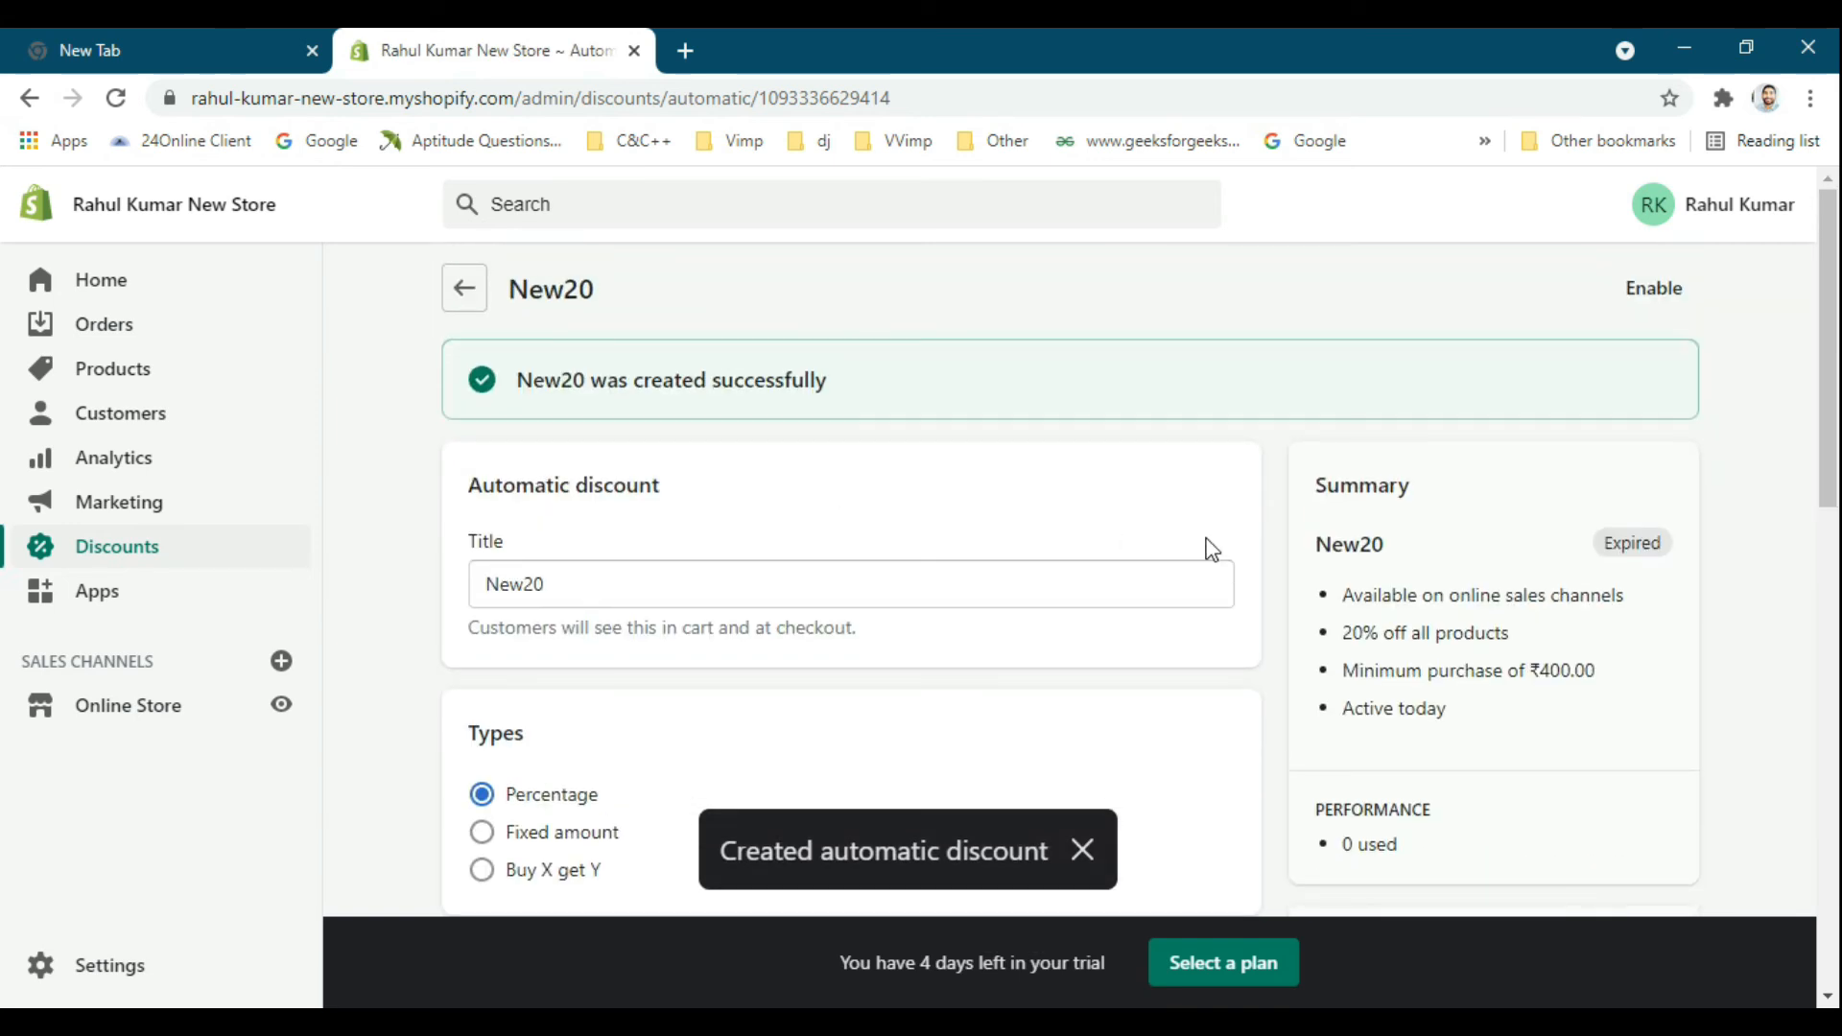
Set the New20 automatic discount's end date to 2021-09-30 and save the change.
{"action": "scroll", "coordinate": [1205, 547], "scroll_direction": "down", "scroll_amount": 6}
{"action": "scroll", "coordinate": [1246, 537], "scroll_direction": "down", "scroll_amount": 7}
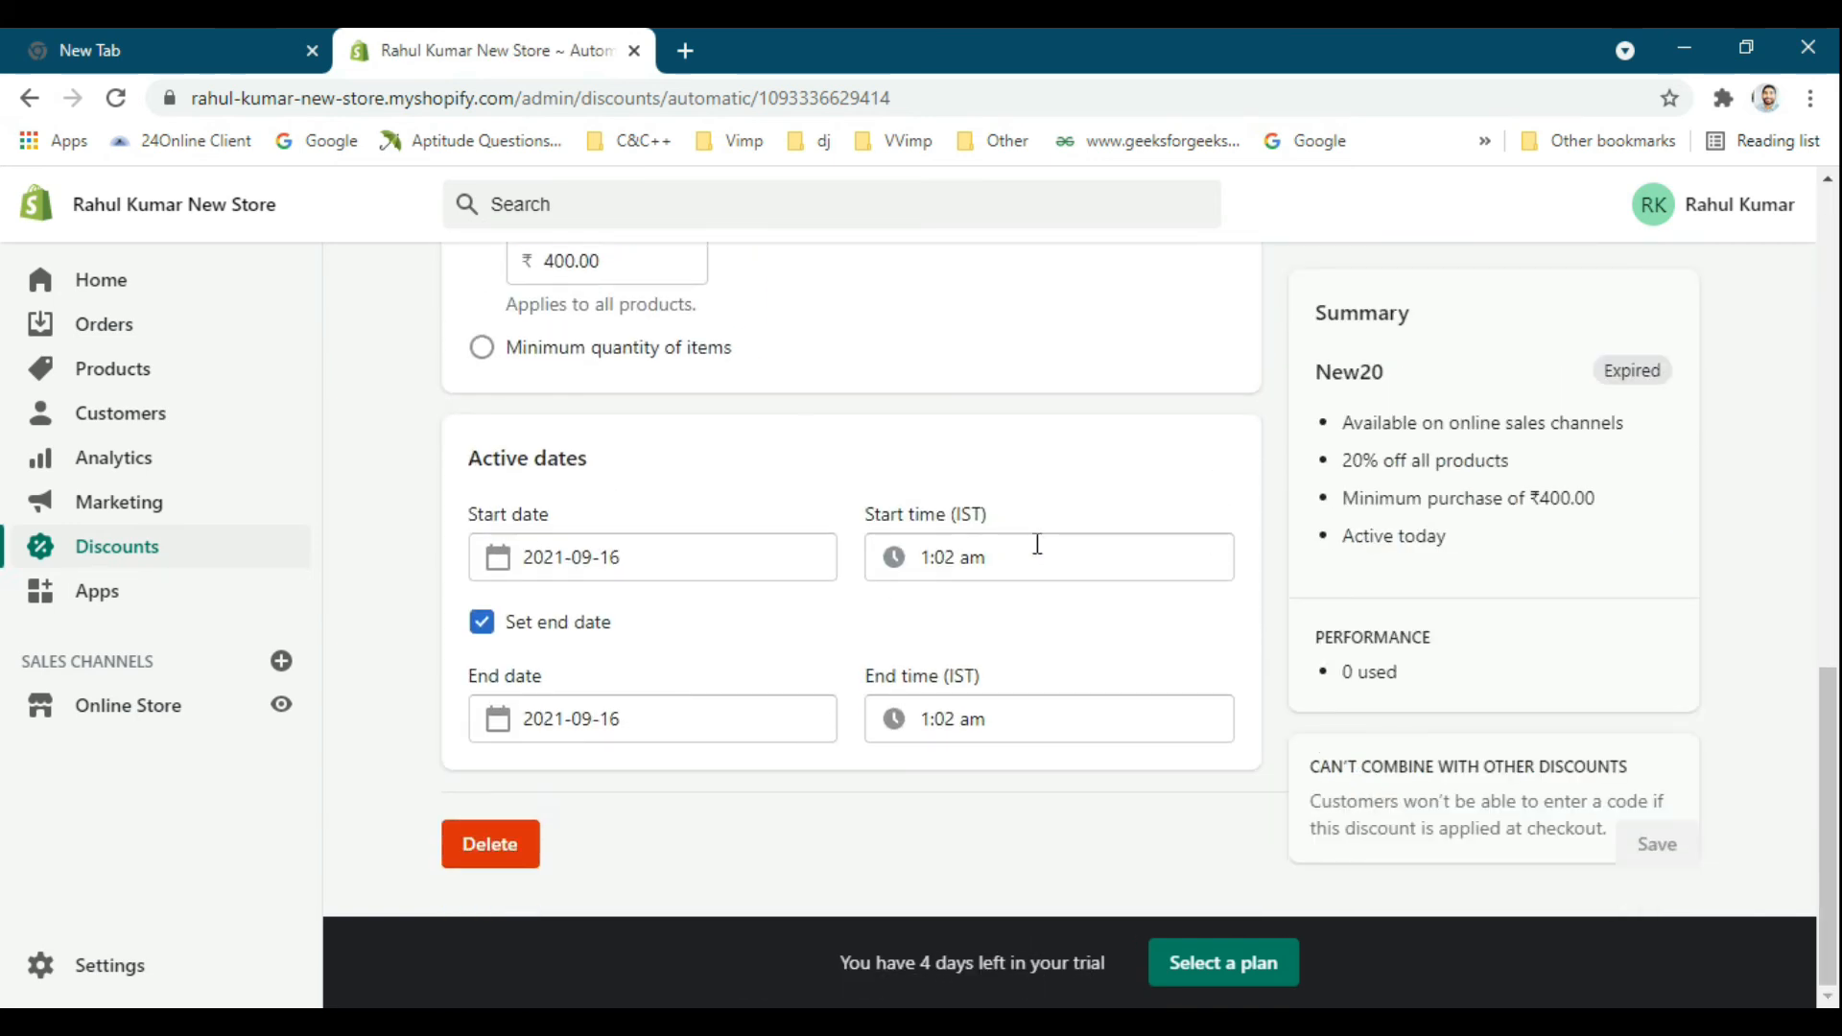
{"action": "left_click", "coordinate": [588, 718]}
{"action": "left_click", "coordinate": [680, 645]}
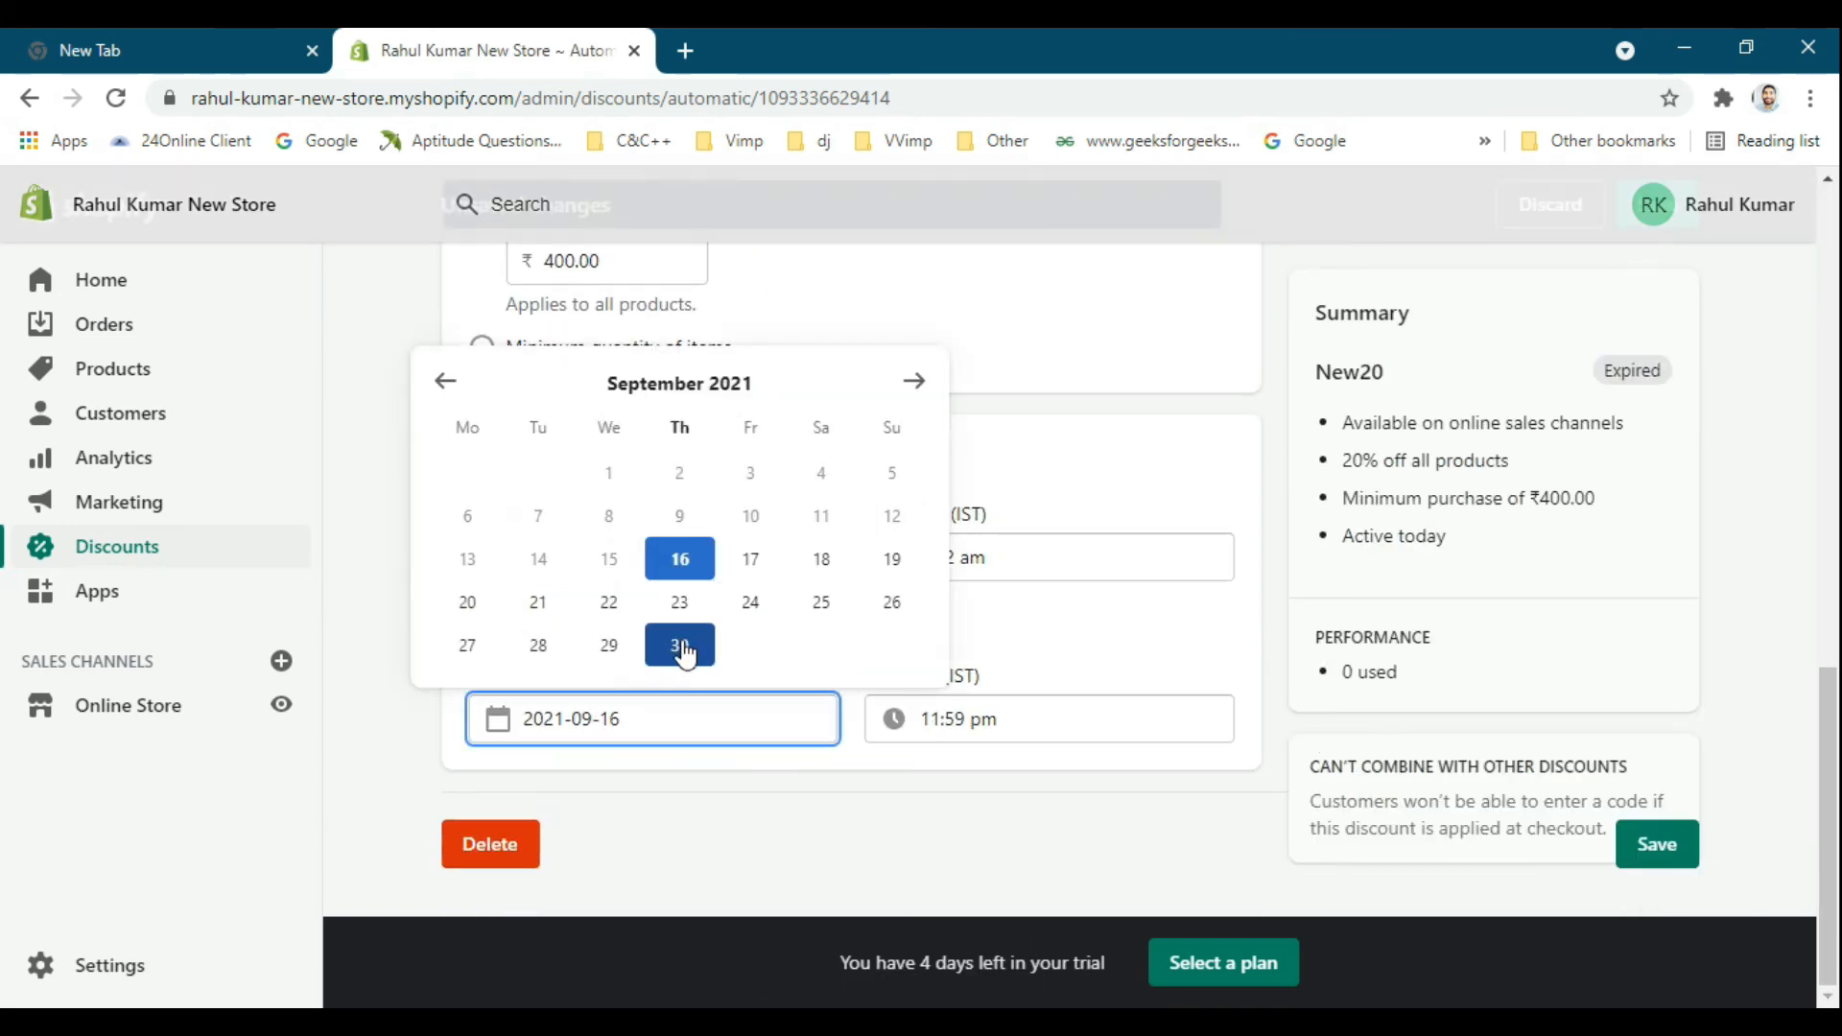
{"action": "left_click", "coordinate": [1677, 837]}
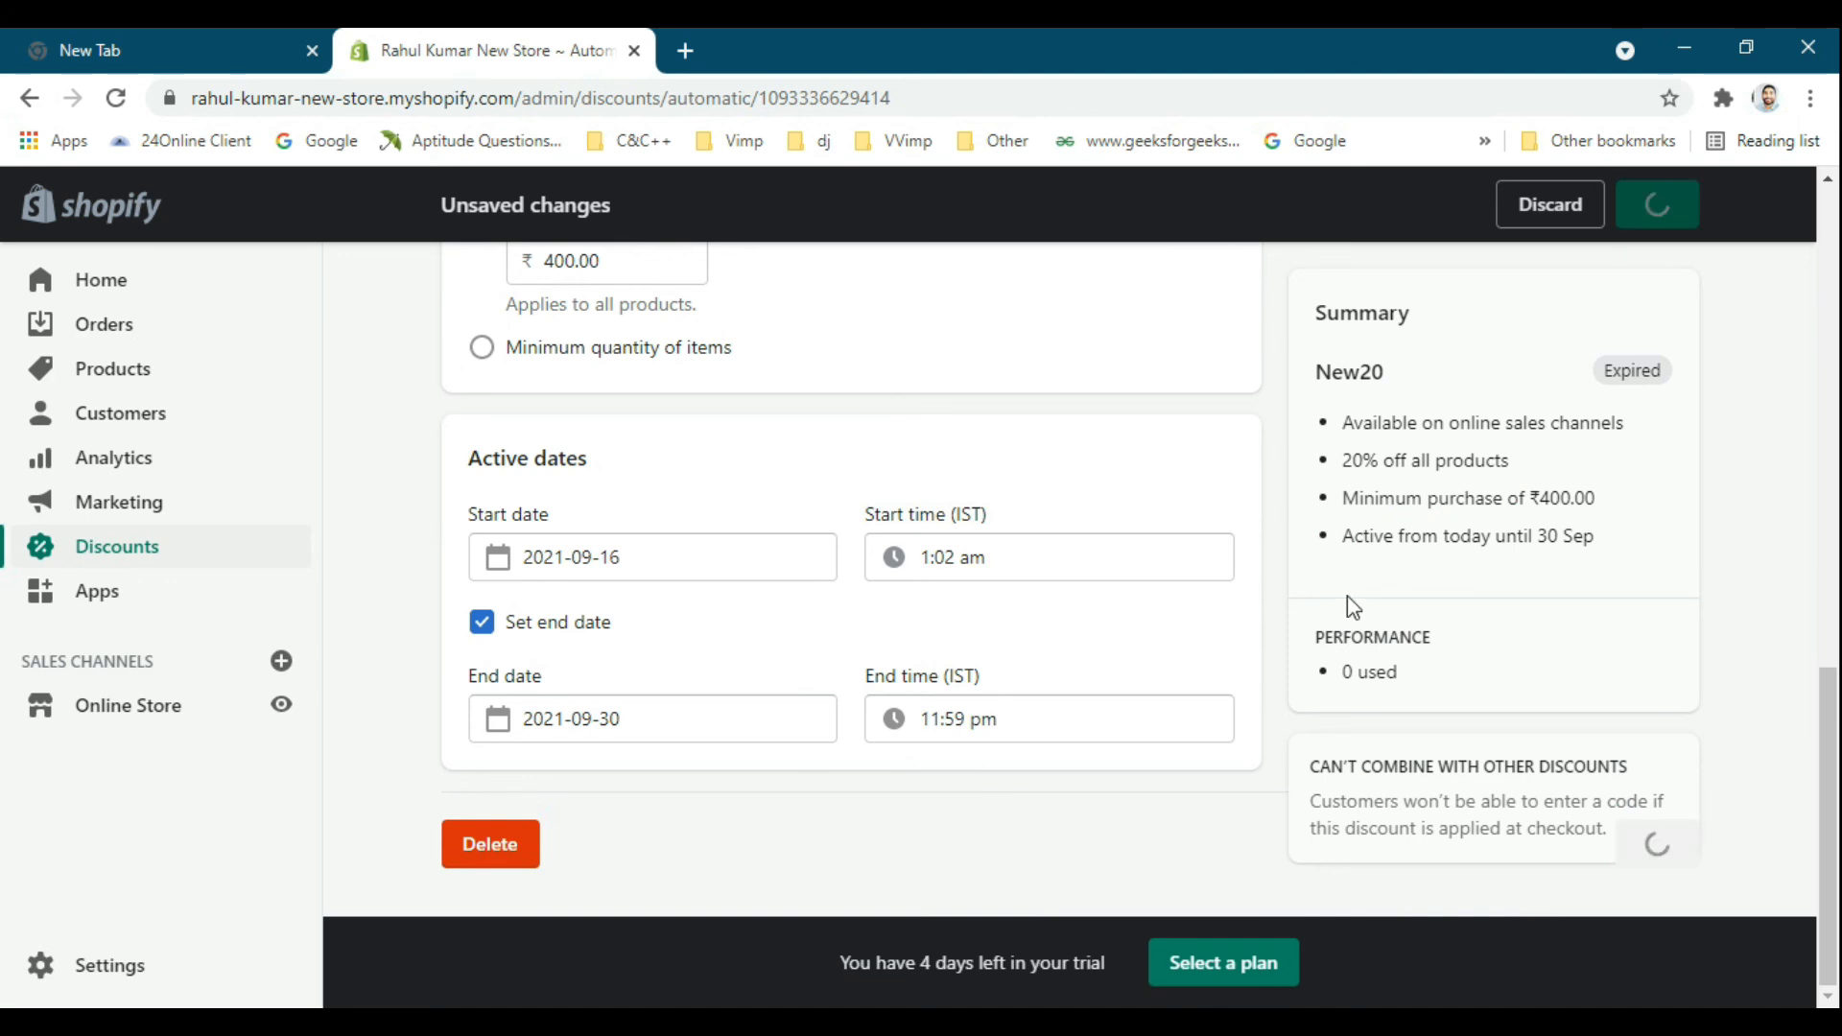
Return to the discounts overview, compare the discount codes and automatic discounts lists, and reload the automatic discounts list.
{"action": "scroll", "coordinate": [539, 415], "scroll_direction": "up", "scroll_amount": 7}
{"action": "left_click", "coordinate": [469, 308]}
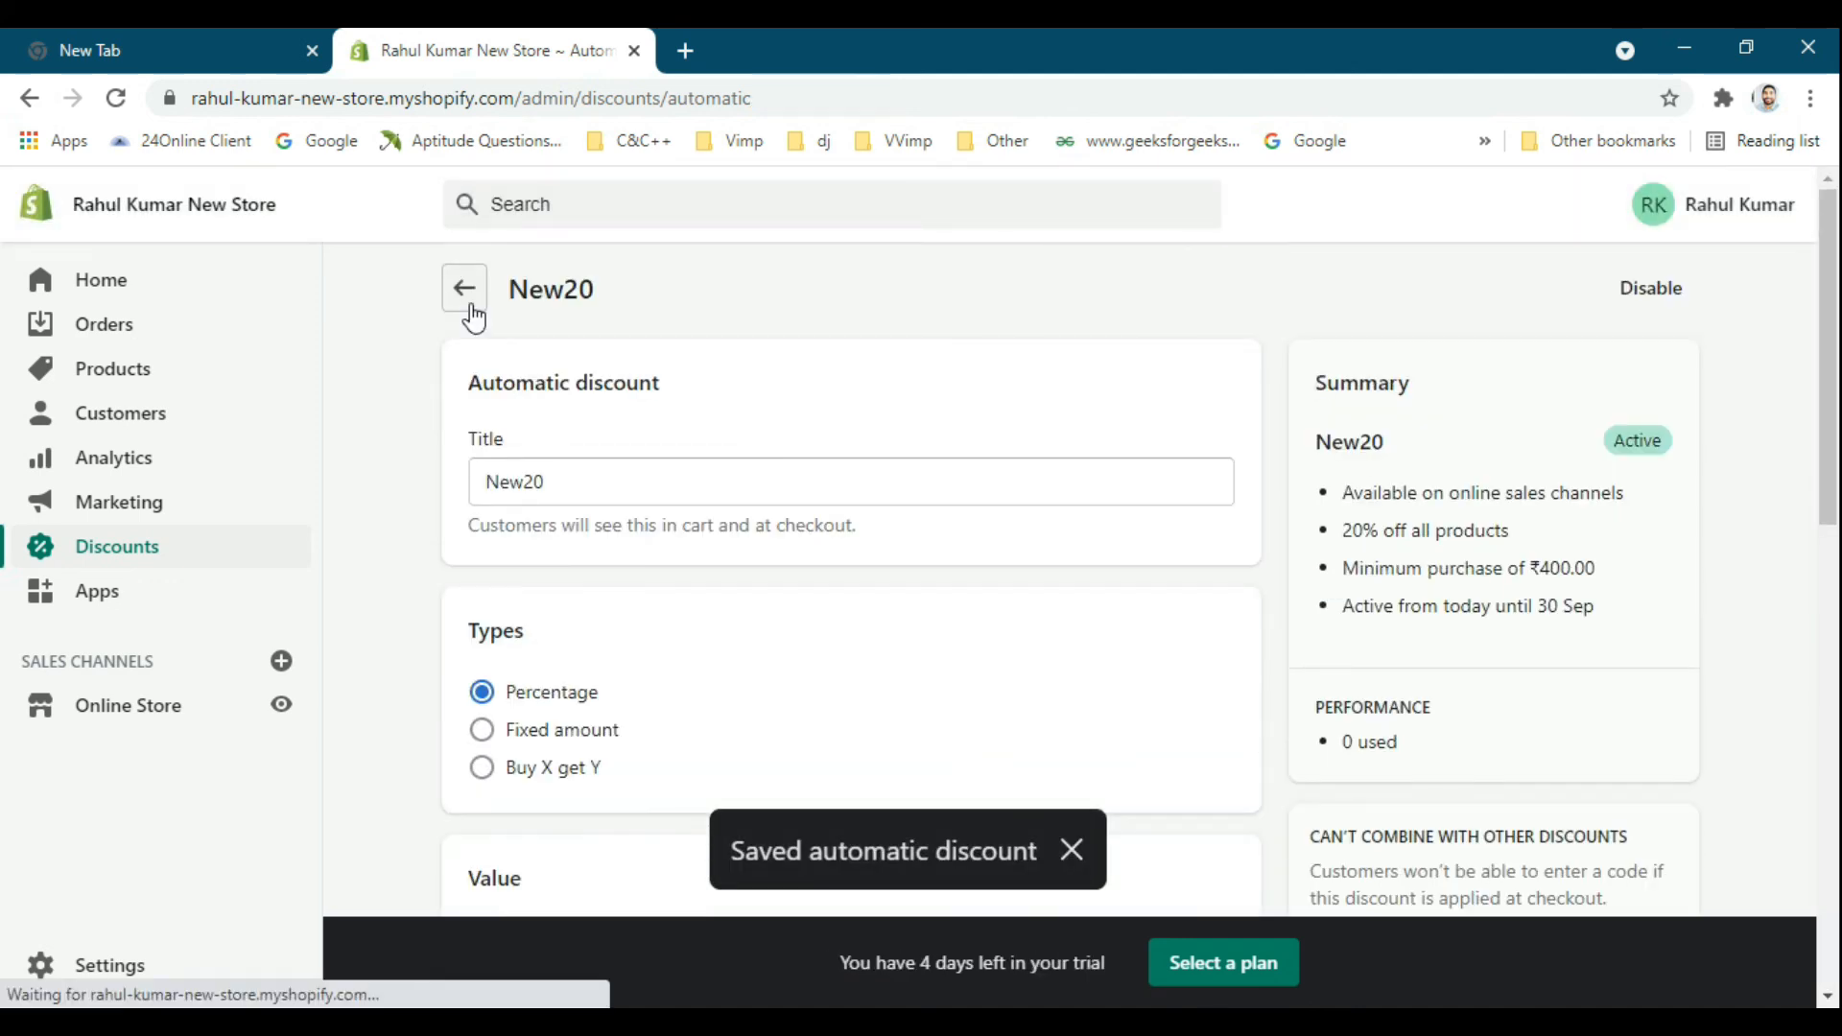
{"action": "left_click", "coordinate": [488, 386]}
{"action": "left_click", "coordinate": [668, 406]}
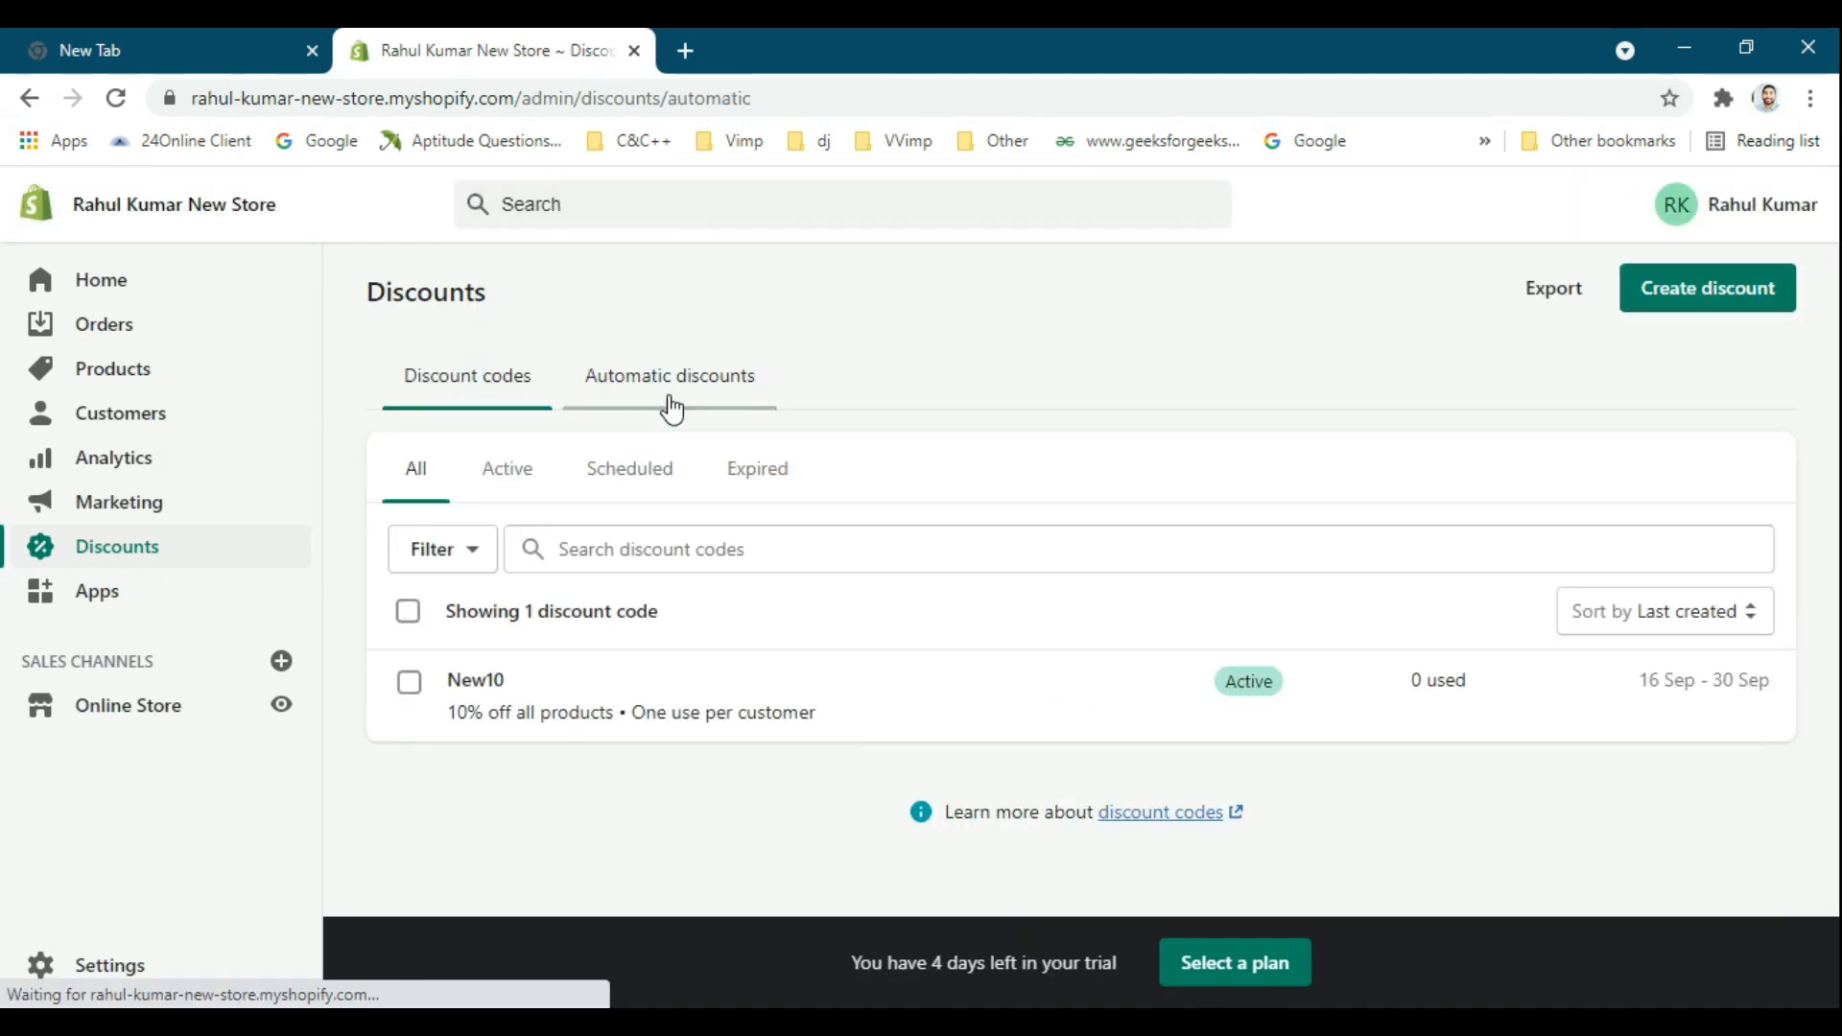
{"action": "left_click", "coordinate": [114, 98]}
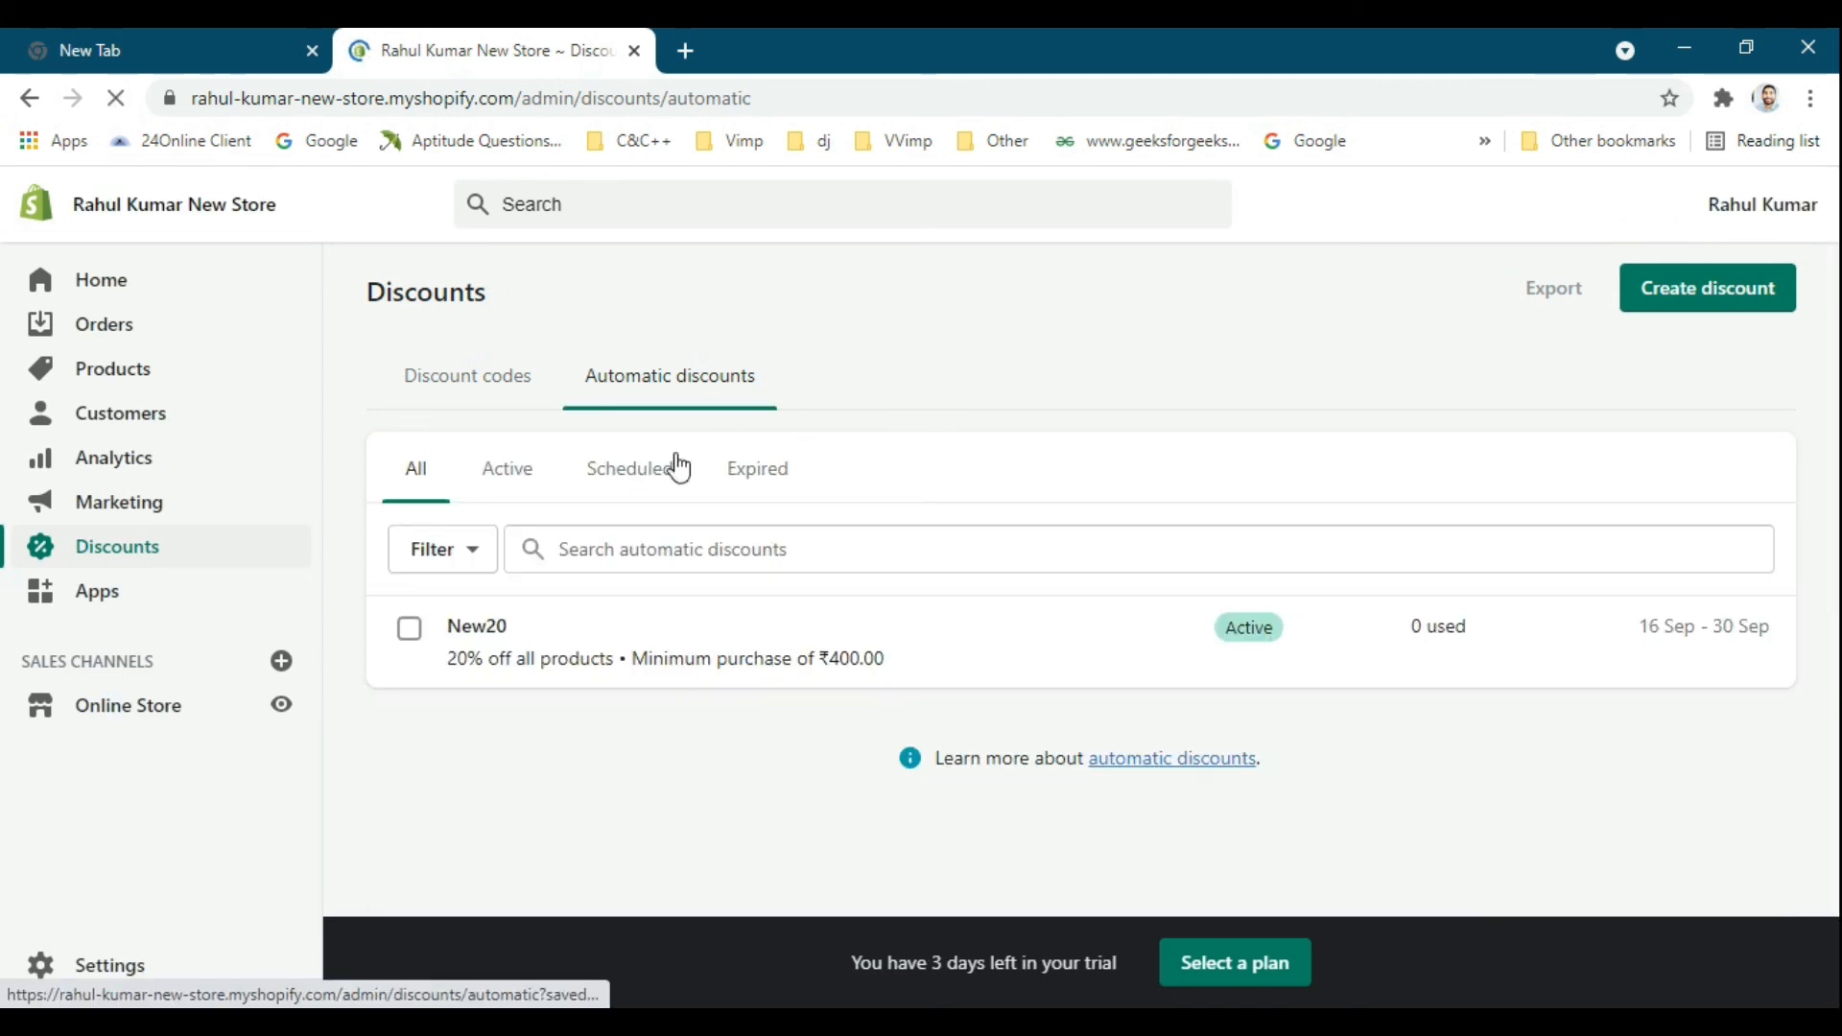
Open the New10 discount from the discount codes list to check its details, and return to the list.
{"action": "left_click", "coordinate": [526, 380]}
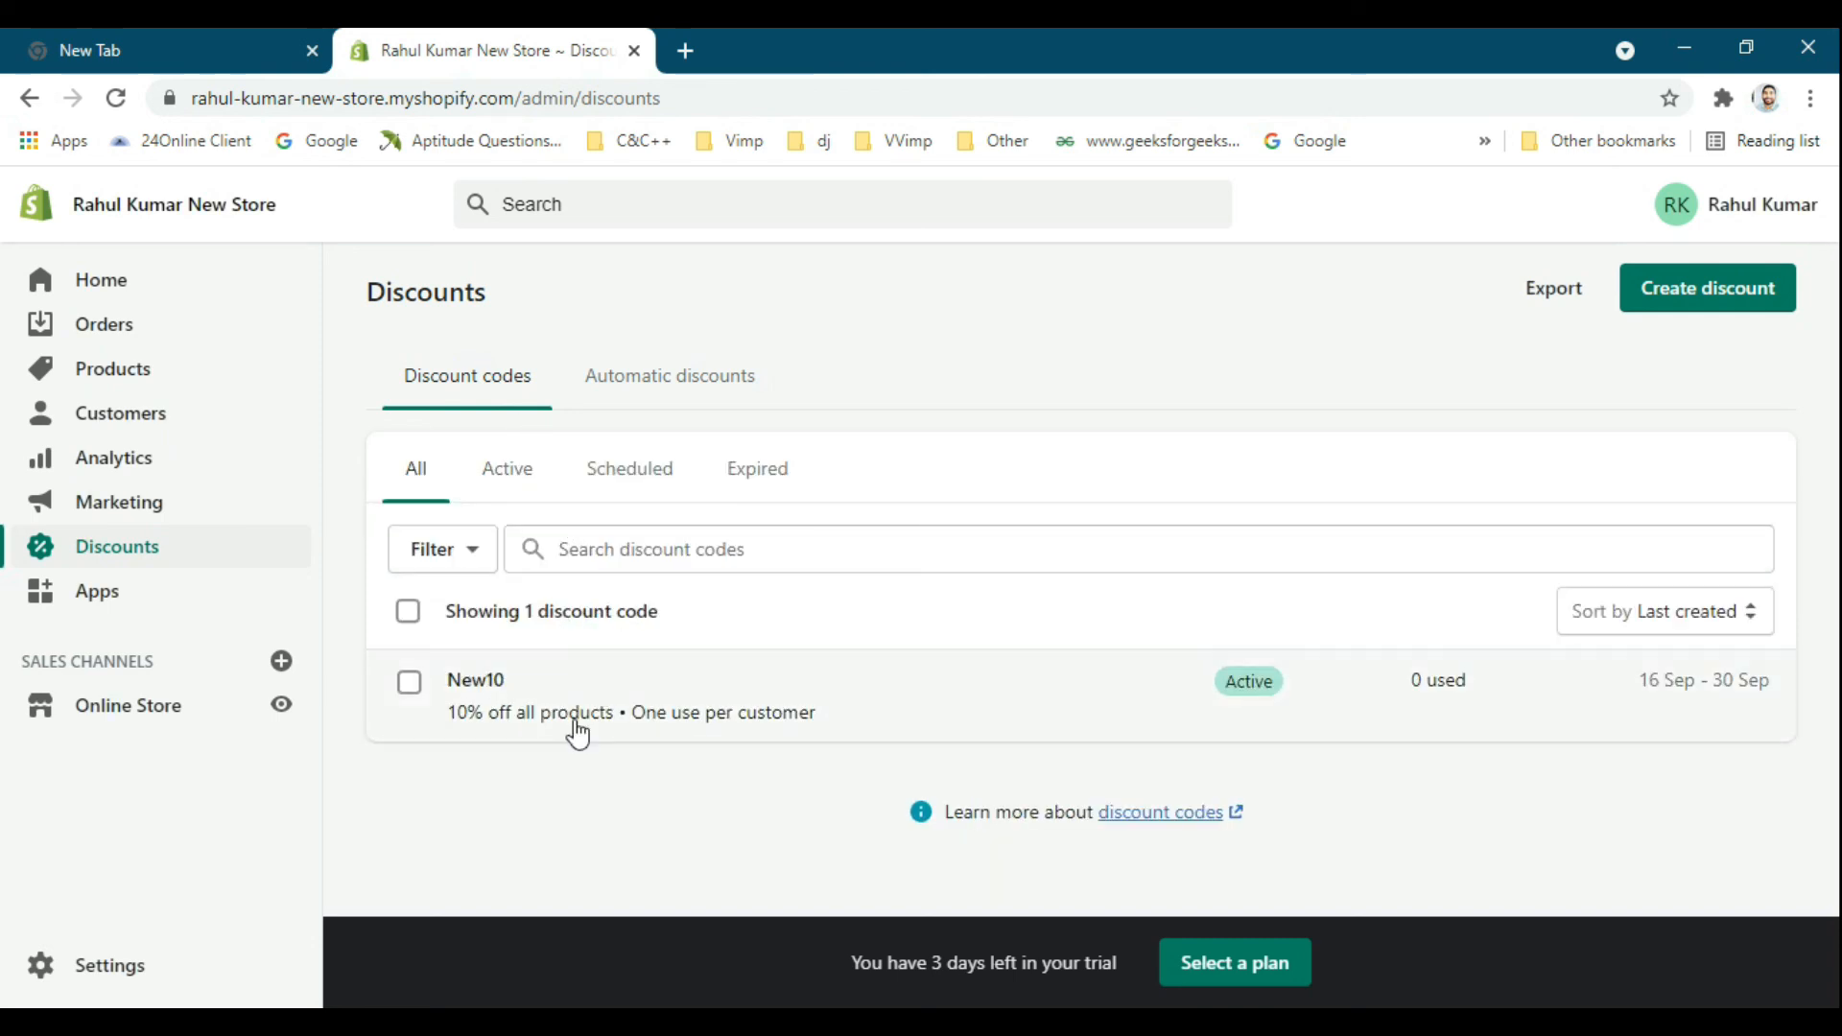
{"action": "left_click_drag", "start_coordinate": [468, 683], "coordinate": [397, 698]}
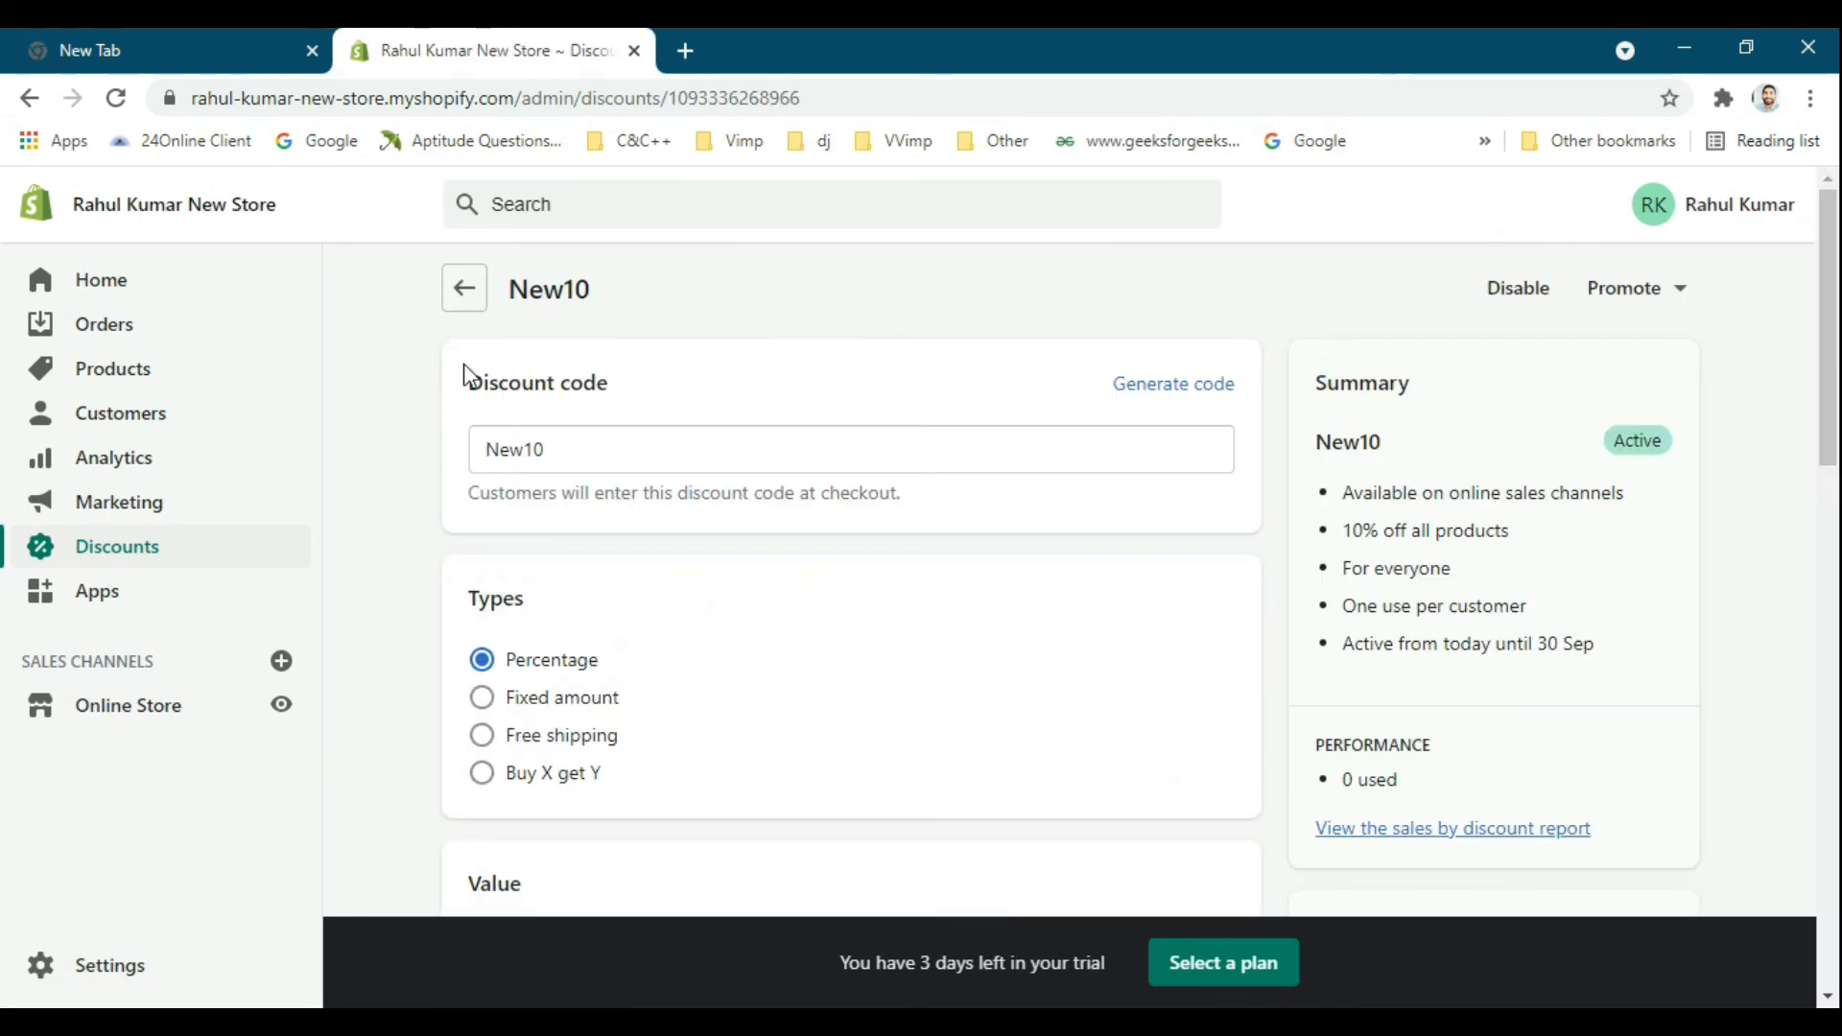
{"action": "left_click", "coordinate": [463, 294]}
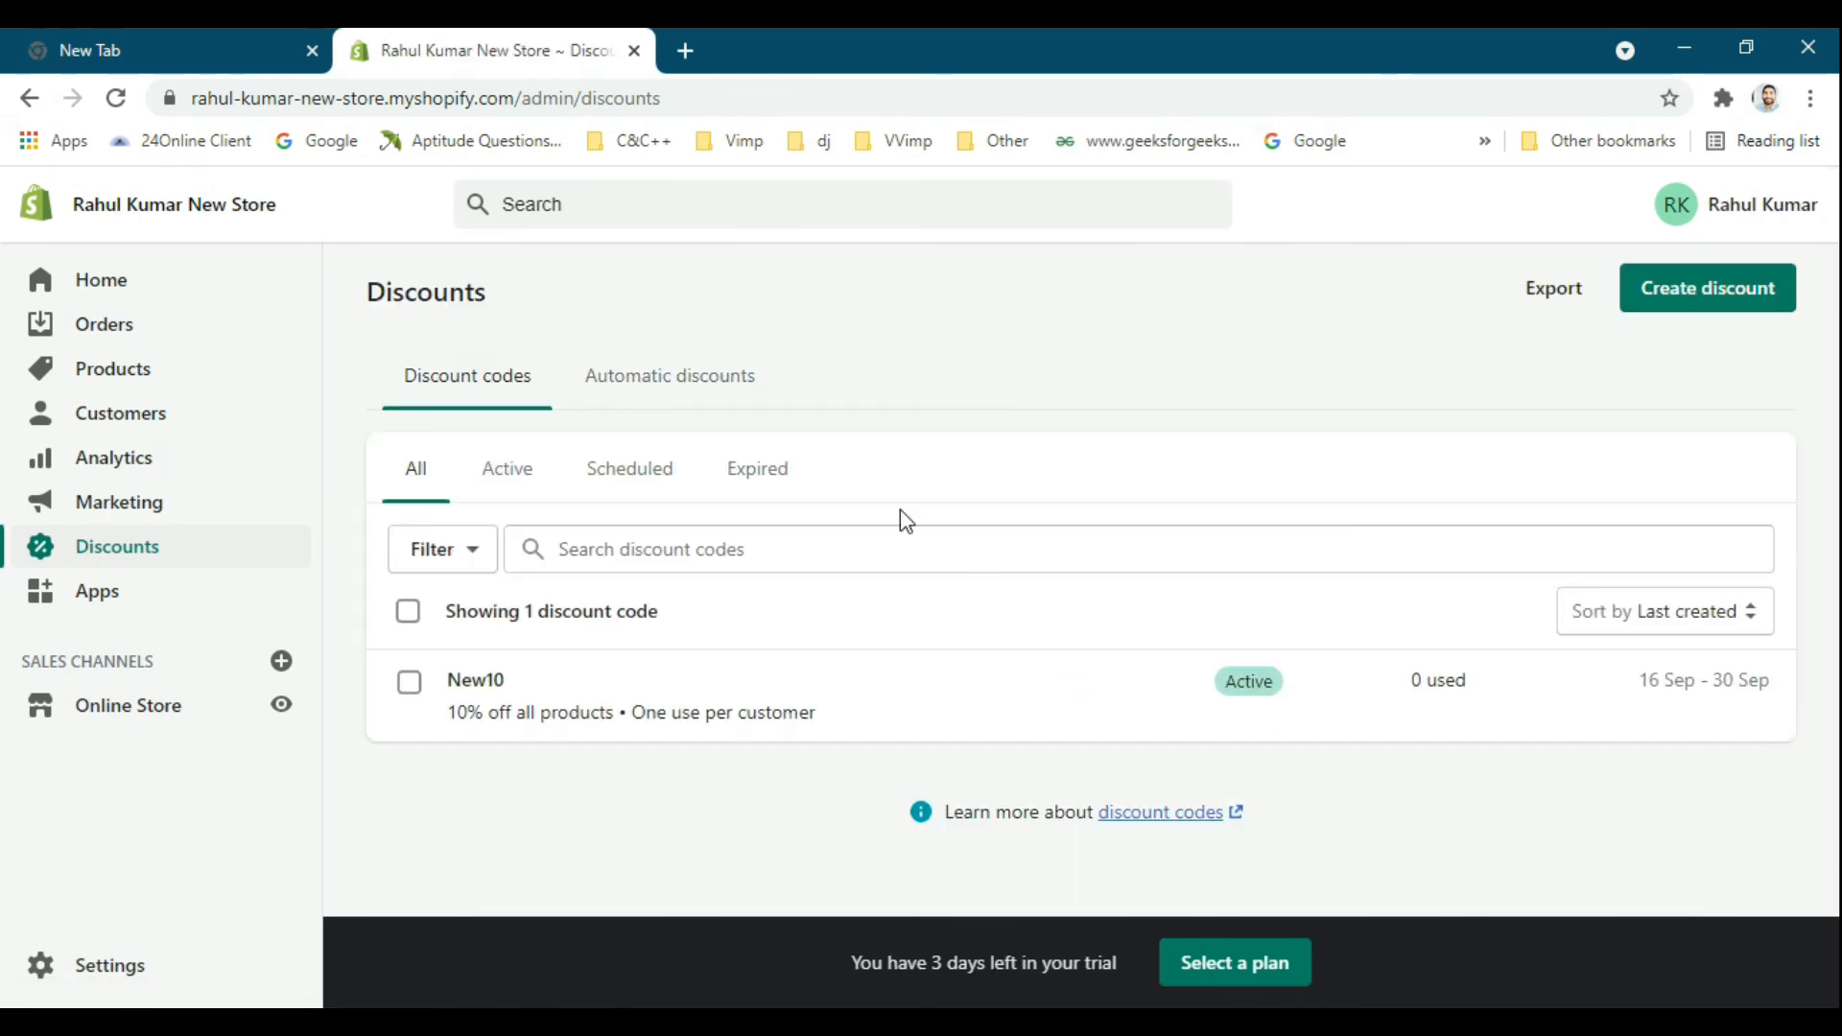